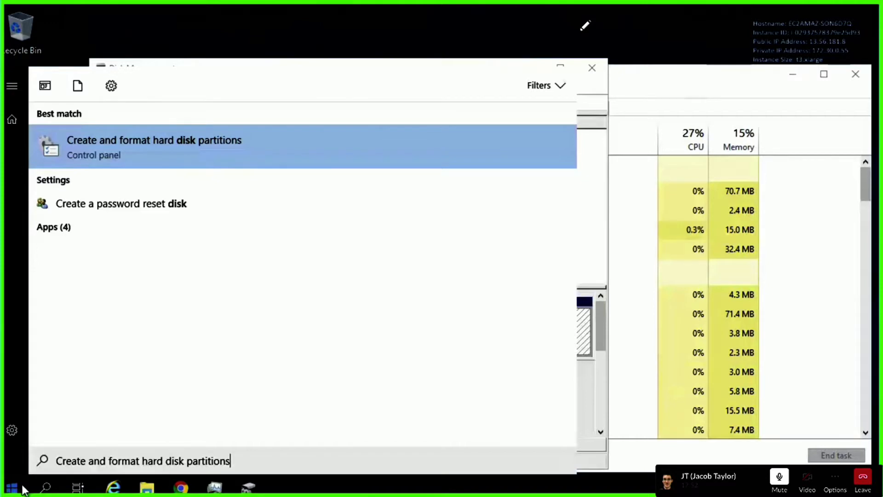
Search for "disk" to open the hard disk partition tool, and close the duplicate Disk Management window
key("ctrl+a")
type("disk")
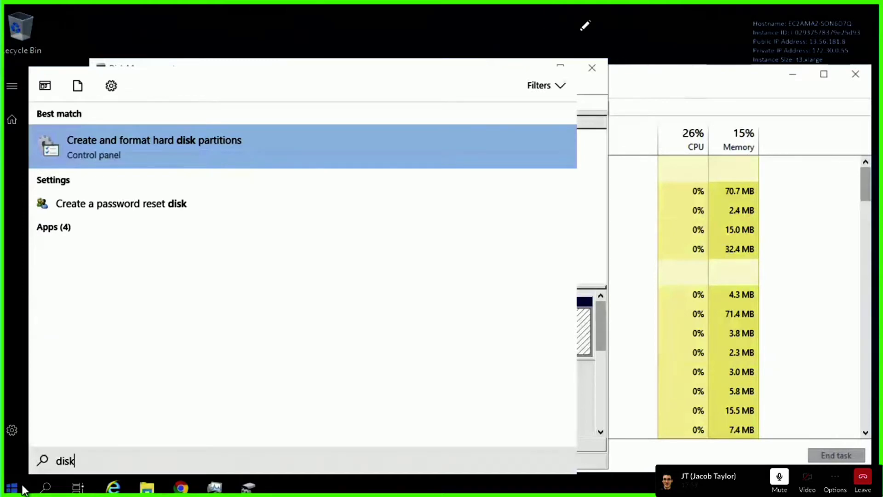
key("Return")
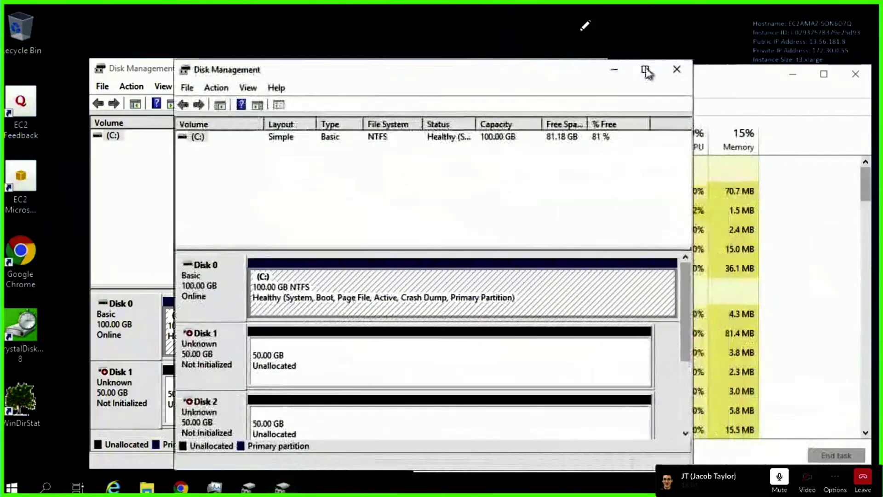
left_click(676, 69)
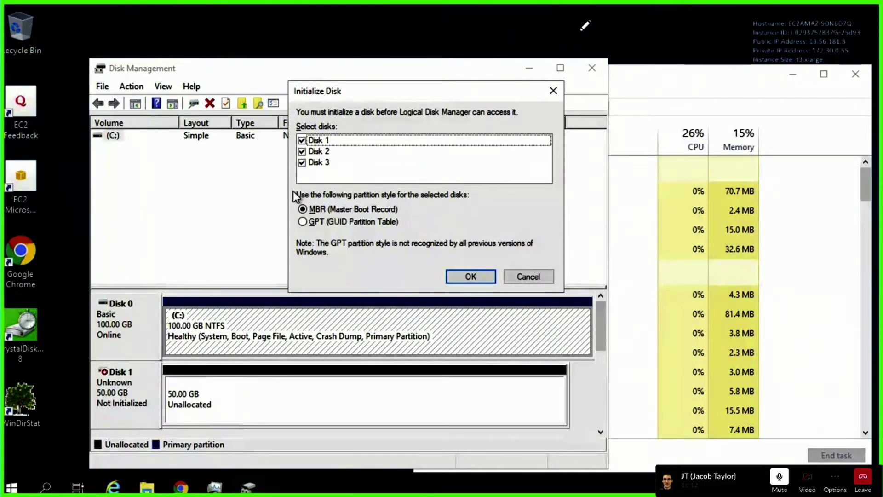
Initialize Disk 1, Disk 2 and Disk 3 with the MBR partition style, and maximize the Disk Management window
left_click(351, 164)
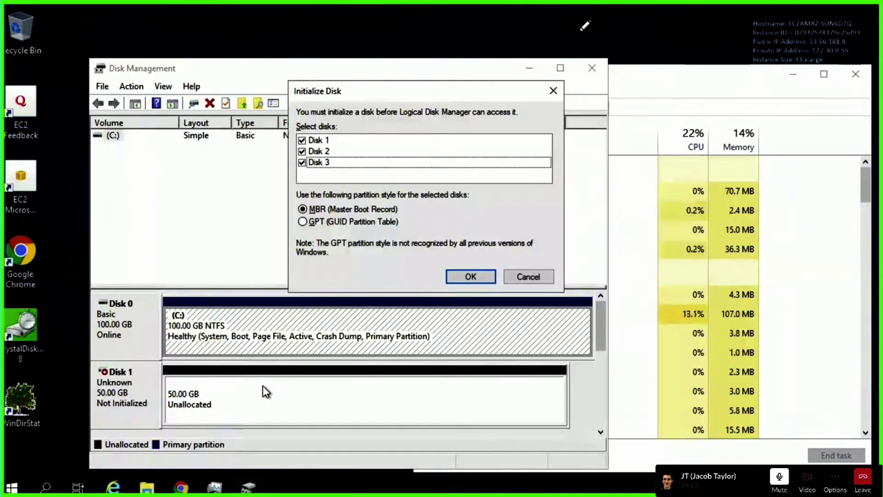
left_click(600, 324)
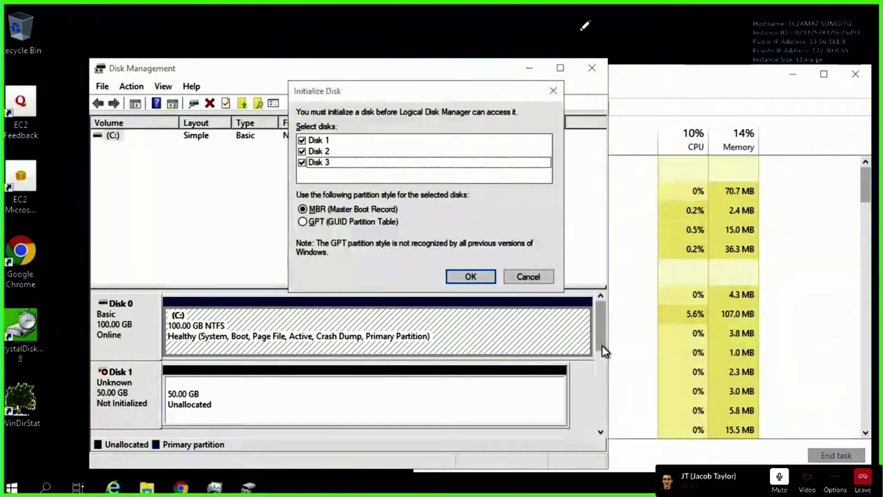
left_click(470, 275)
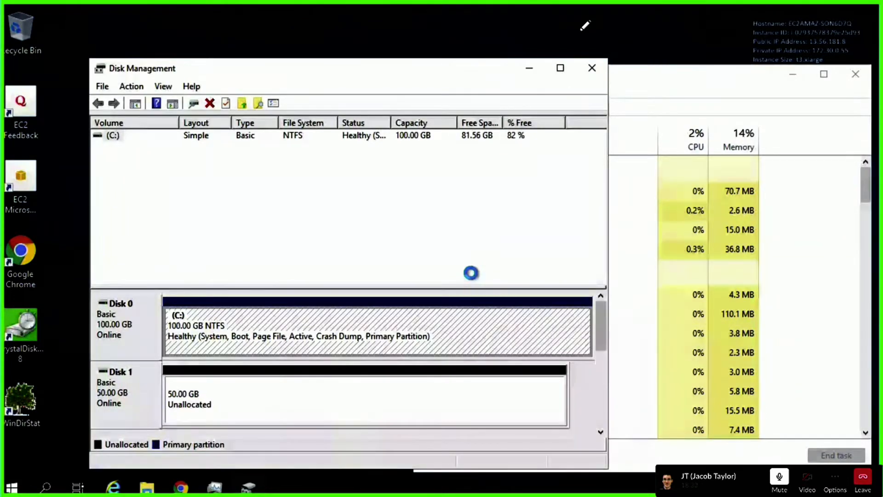
key("super+Up")
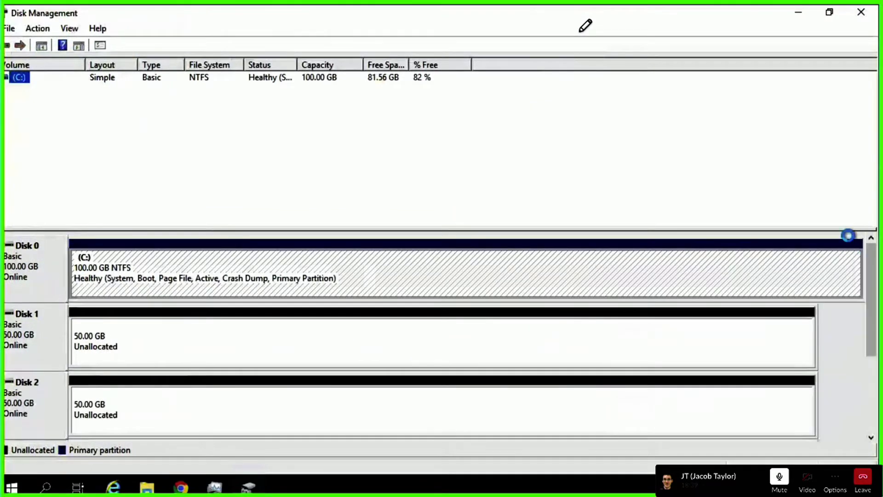
left_click(25, 339)
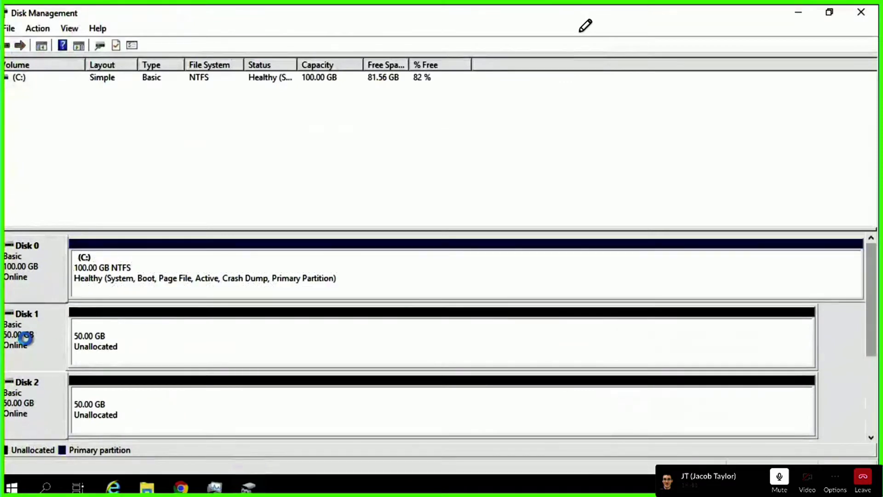
right_click(25, 338)
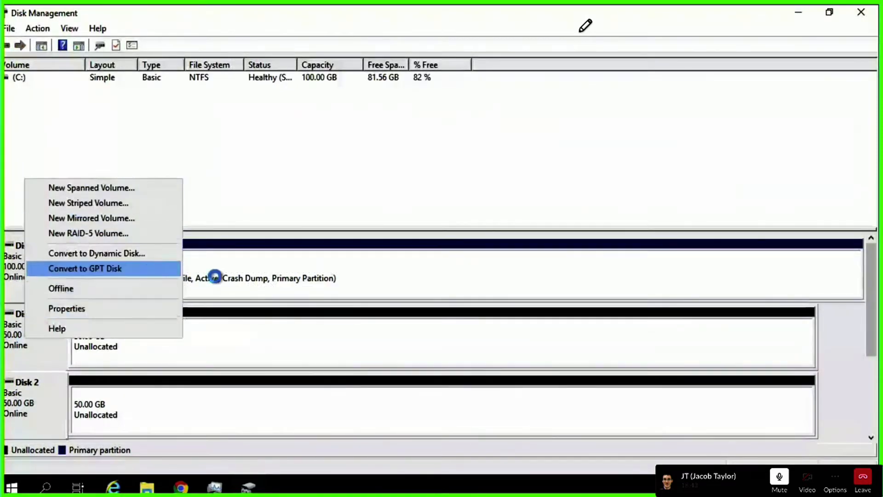
left_click(345, 356)
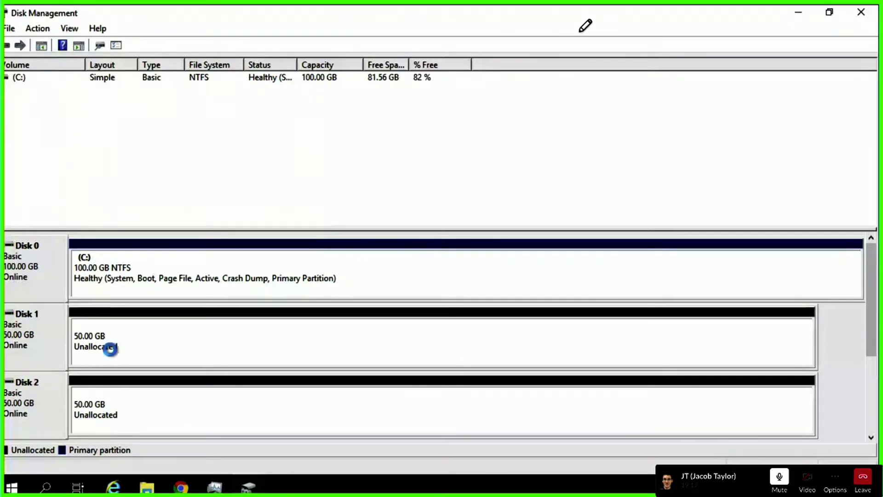
Create a 51197 MB NTFS simple volume on Disk 1 with drive letter D and the label Databases
right_click(140, 337)
left_click(215, 352)
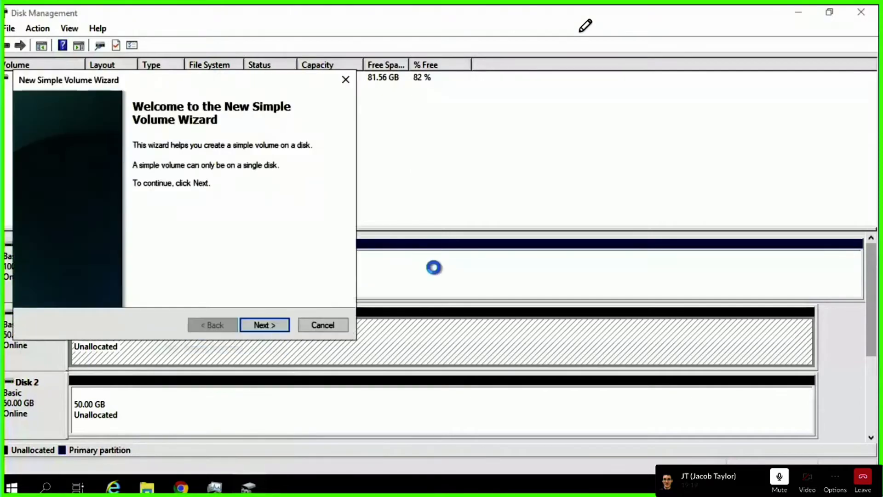
left_click(261, 328)
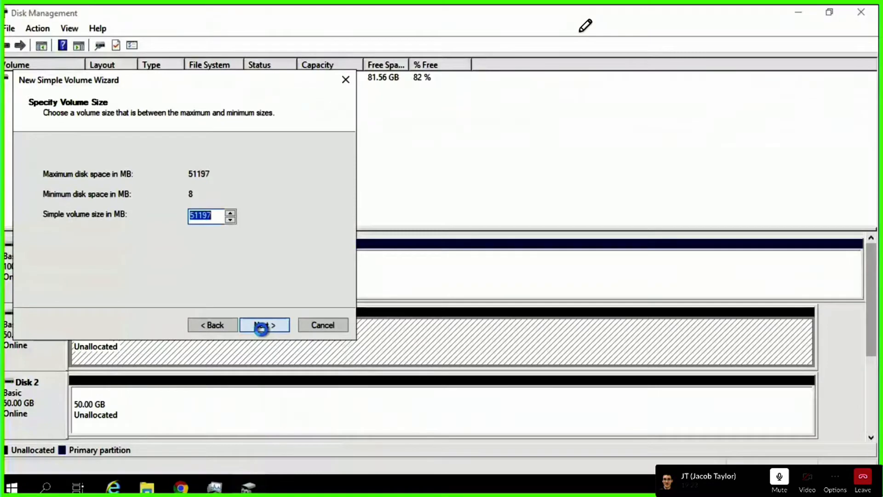
left_click(262, 328)
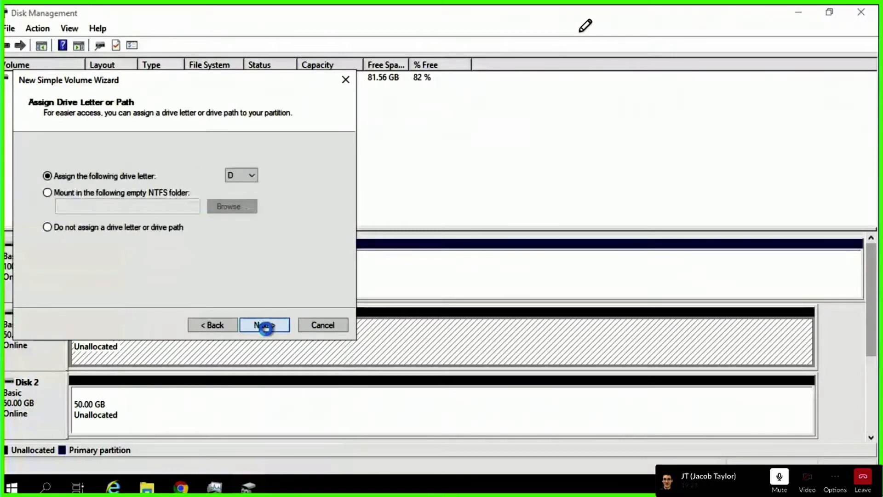
left_click(265, 327)
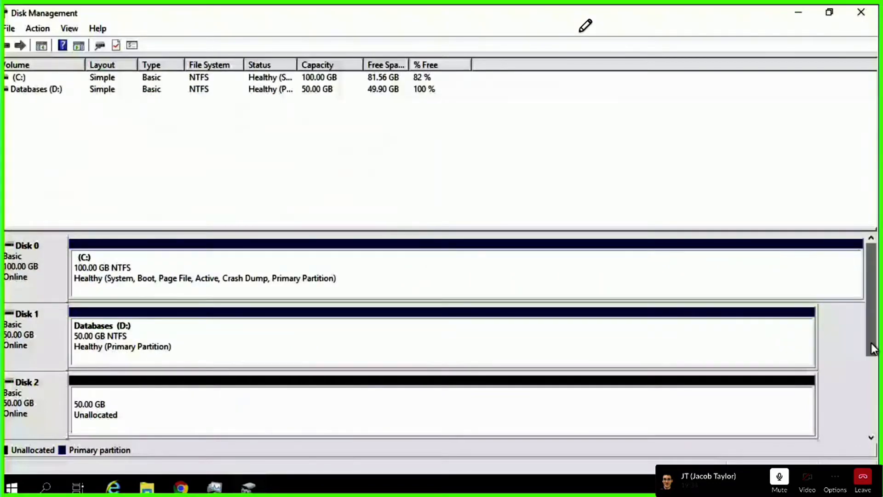
Create a 51197 MB NTFS simple volume on Disk 2 with drive letter E and the label Backups
left_click_drag(873, 350, 873, 389)
right_click(153, 345)
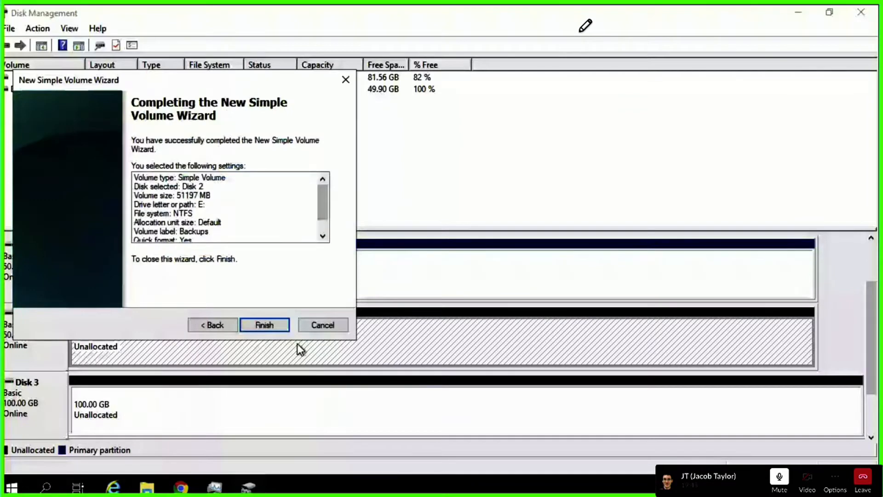
key("Return")
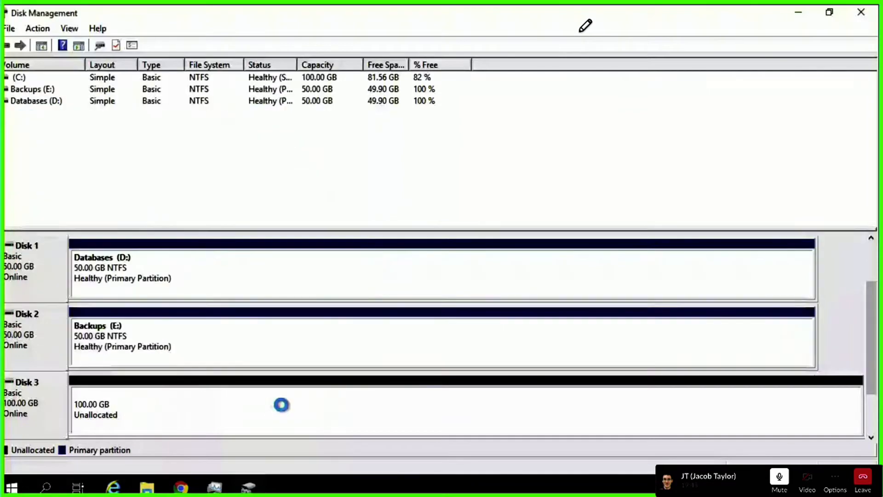
Create a 102397 MB quick-formatted NTFS simple volume on Disk 3 with drive letter F and the label ContainerData
left_click(233, 404)
right_click(244, 404)
left_click(305, 291)
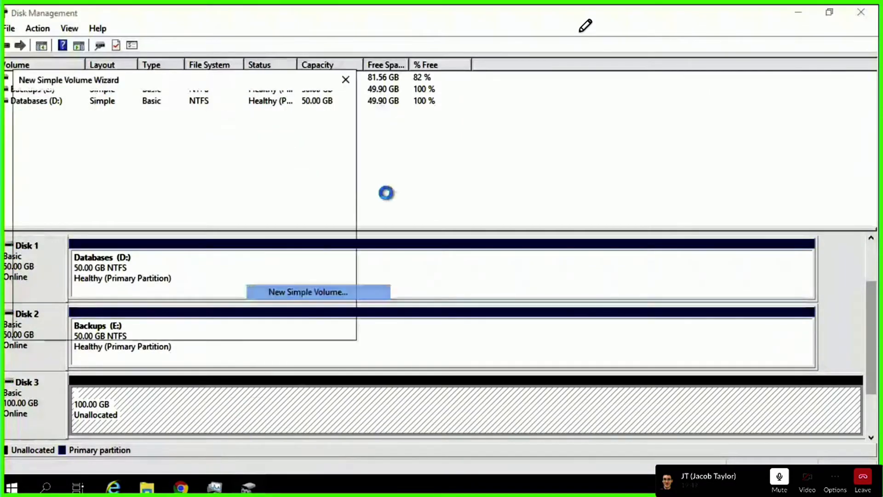
left_click(266, 325)
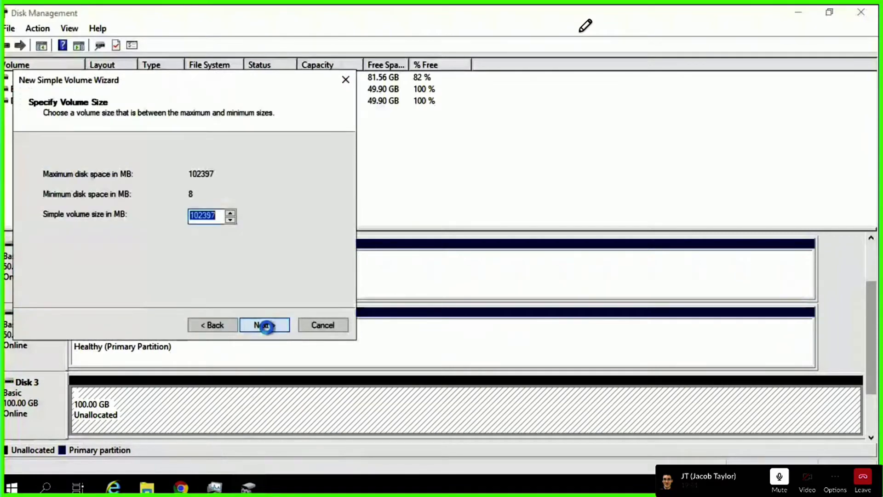
left_click(267, 325)
left_click(266, 326)
left_click(216, 243)
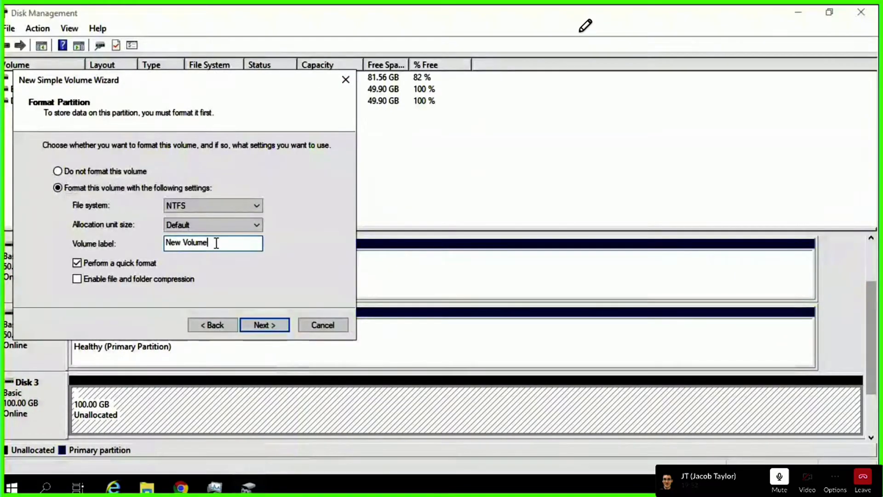
key("ctrl+a")
key("BackSpace")
type("ContainerData")
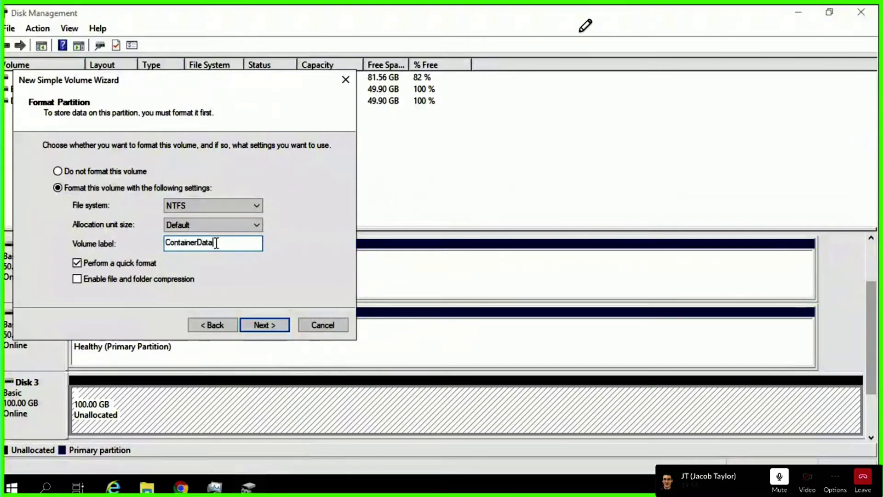
left_click(271, 330)
left_click(272, 326)
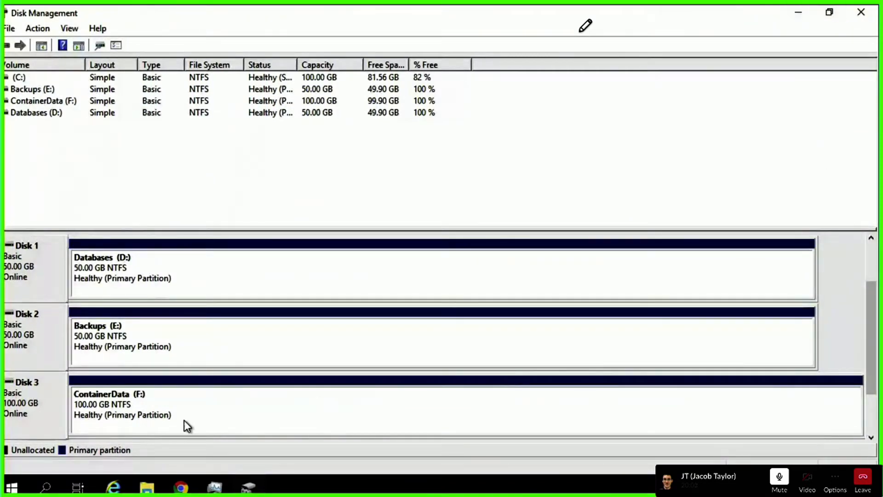
Show This PC in File Explorer to check the drives, and restore its window to a smaller size
left_click(147, 487)
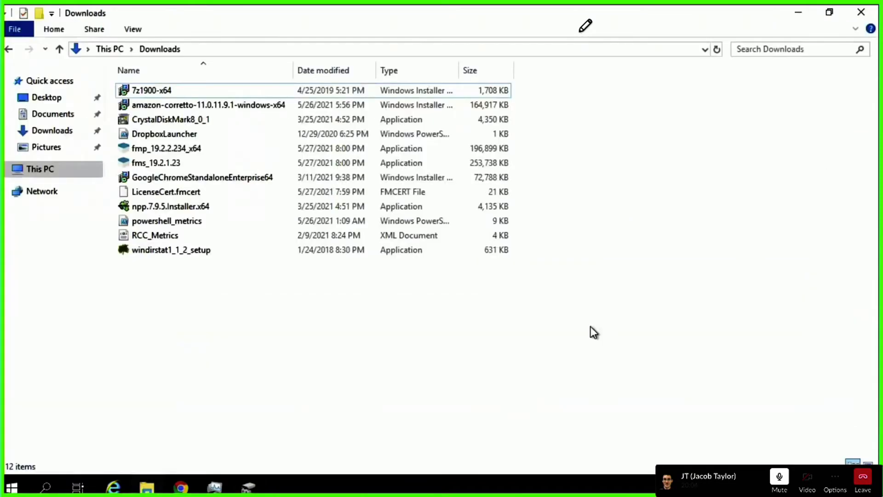
left_click(71, 173)
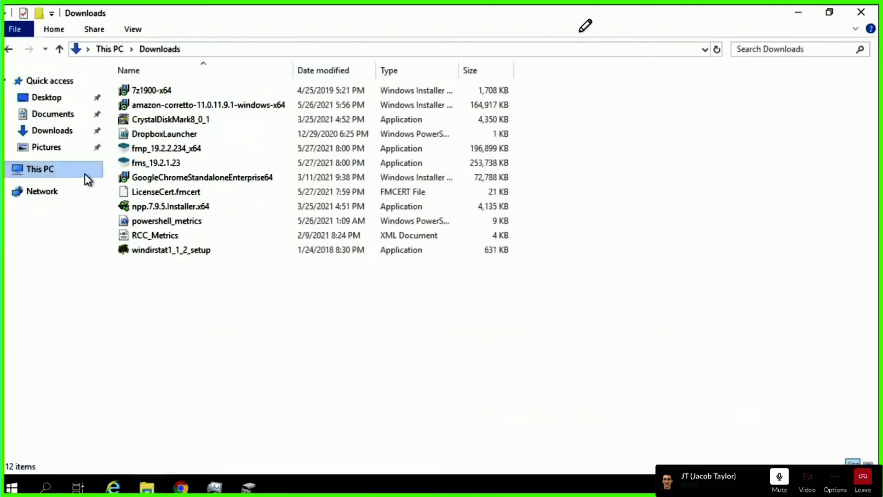
left_click(357, 278)
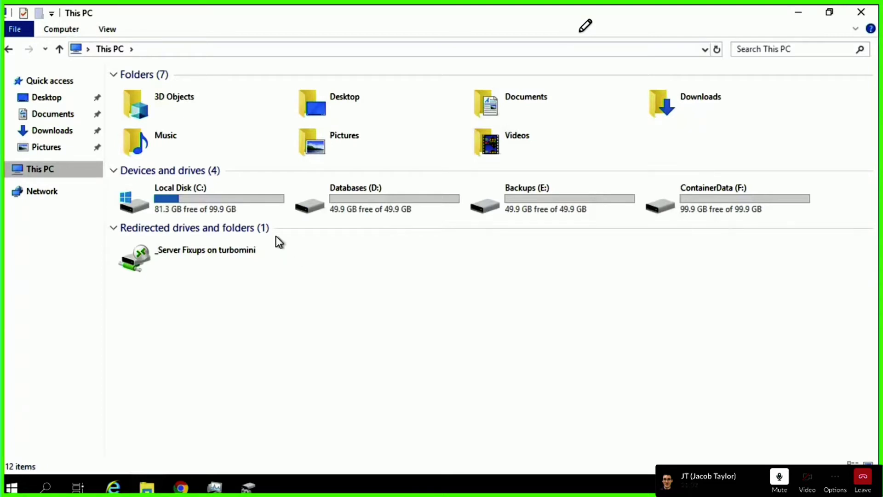
left_click_drag(415, 13, 470, 87)
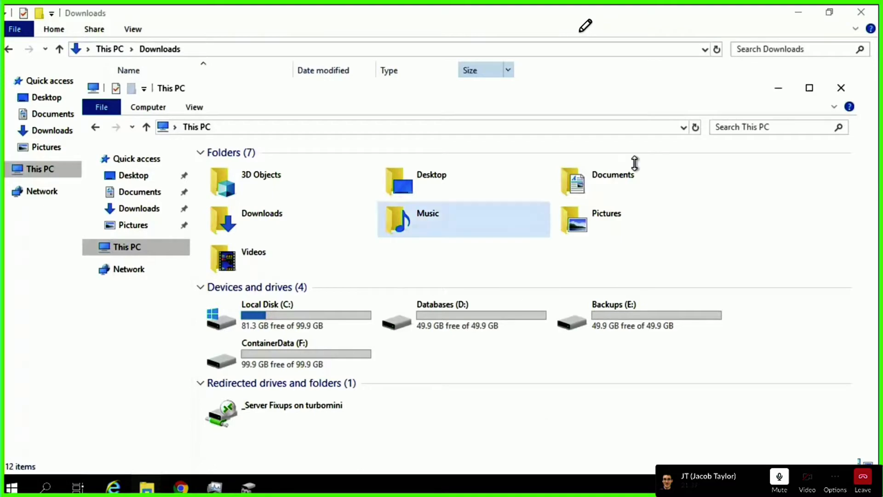
Minimize the This PC and Downloads windows, and close Disk Management
left_click(778, 87)
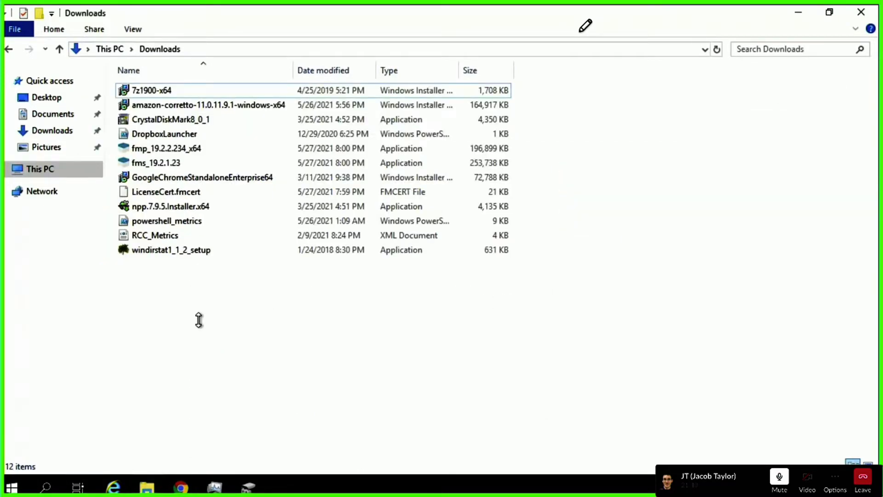
mouse_move(791, 30)
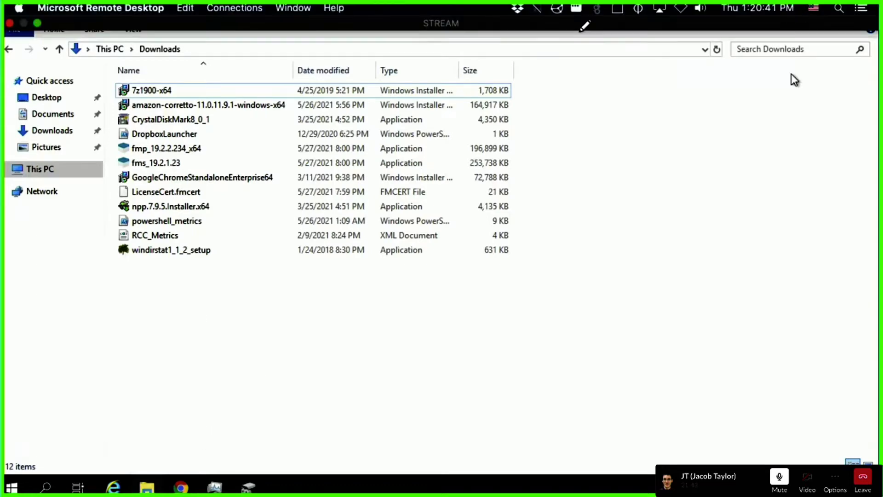
left_click(795, 14)
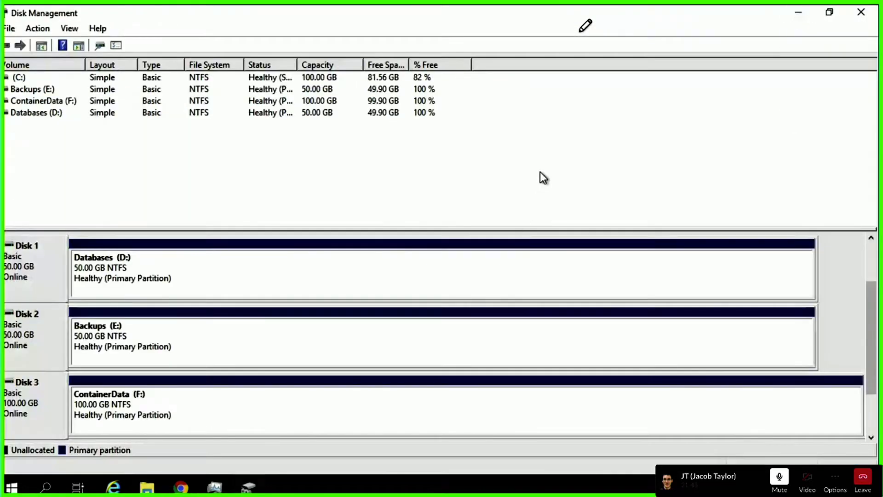
left_click(855, 17)
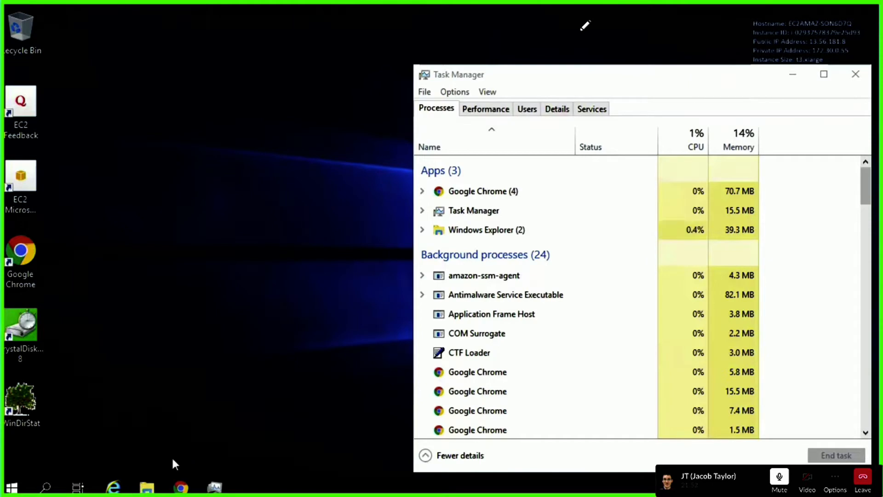
Bring back the This PC window and create a folder named FileMakerData on the Databases (D:) drive
mouse_move(146, 487)
left_click(210, 423)
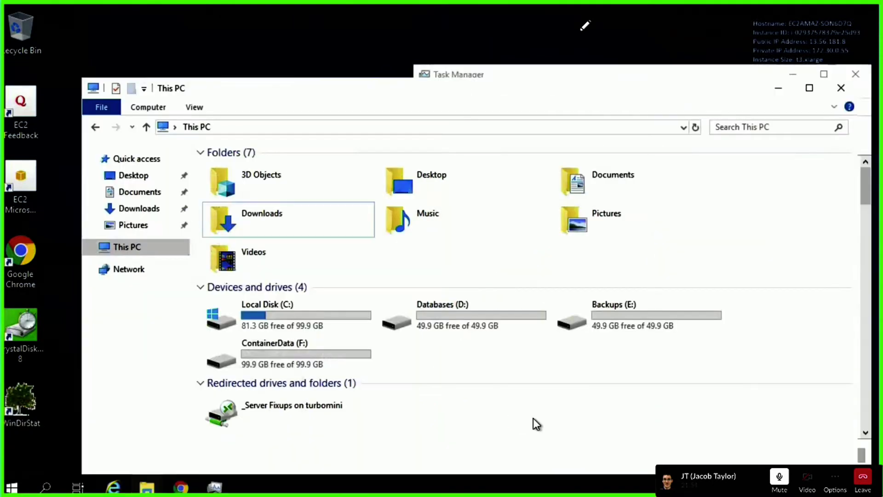
double_click(460, 322)
right_click(436, 236)
mouse_move(406, 380)
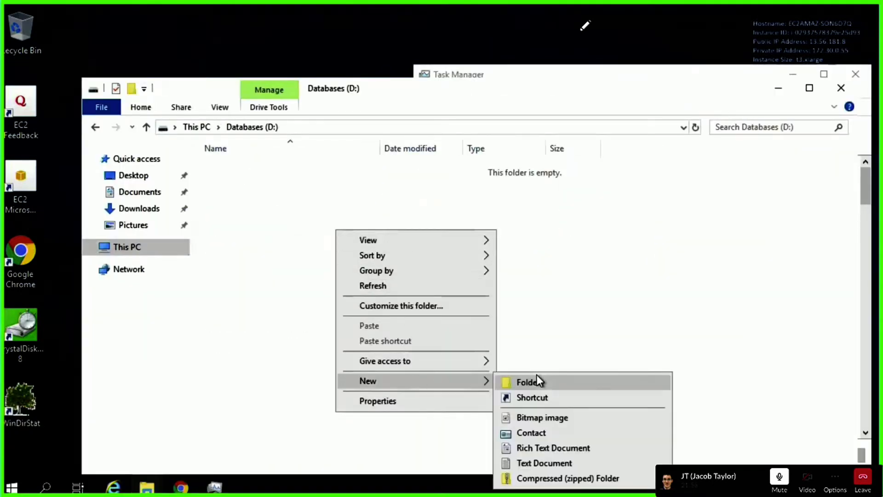
left_click(527, 377)
type("FileMakerData")
key("Return")
left_click(513, 291)
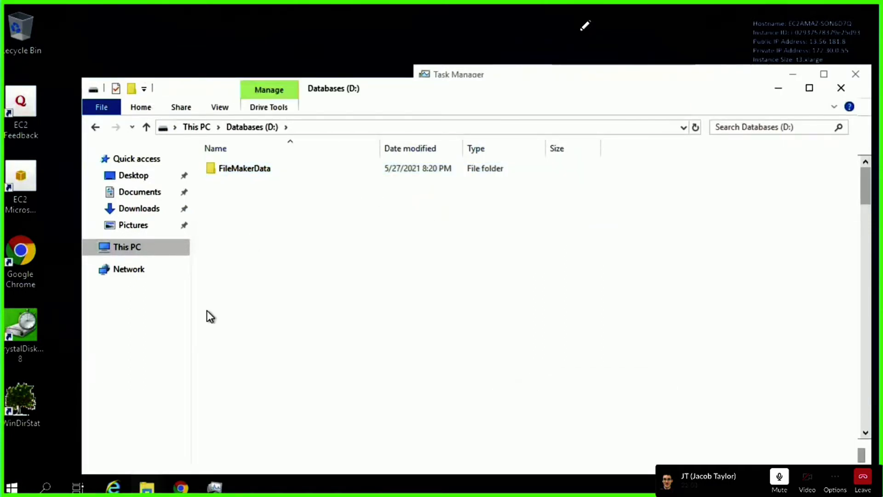
Create a folder named Hourly on the Backups (E:) drive
left_click(208, 127)
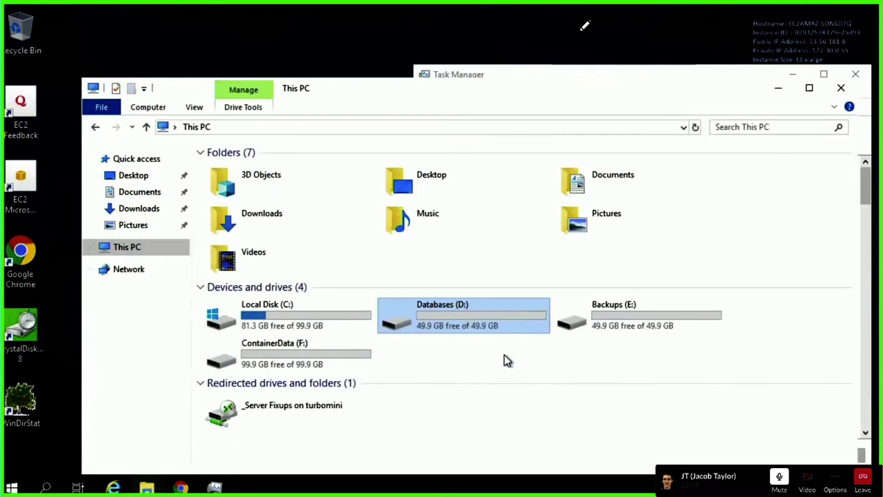
double_click(625, 326)
right_click(261, 200)
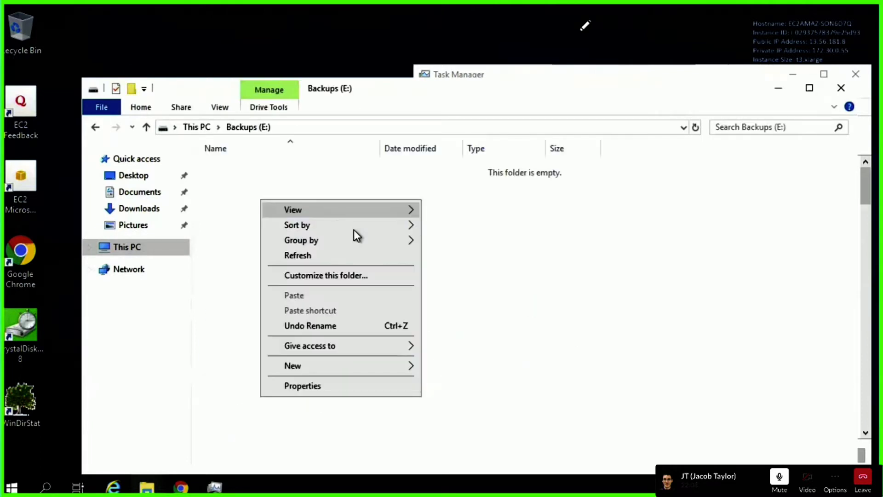
mouse_move(316, 363)
left_click(450, 367)
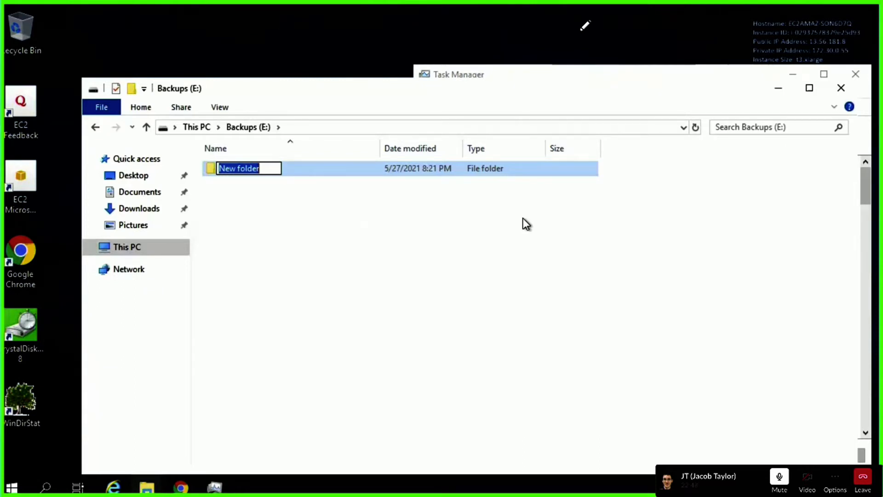
key("XF86AudioRaiseVolume")
key("XF86AudioRaiseVolume")
key("XF86AudioRaiseVolume")
type("Hiwe")
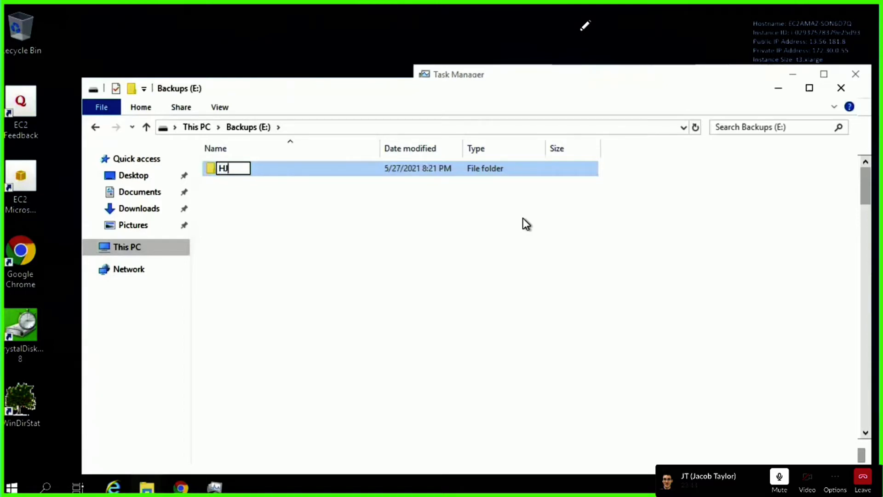
key("BackSpace")
key("BackSpace")
key("BackSpace")
type("ourly")
key("Return")
left_click(386, 221)
Add a second folder named Daily on the Backups (E:) drive
right_click(316, 215)
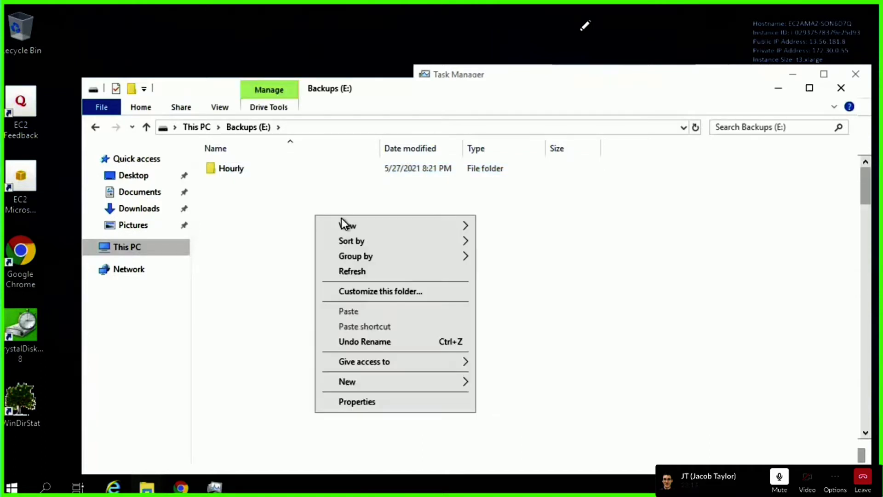
mouse_move(405, 383)
left_click(546, 381)
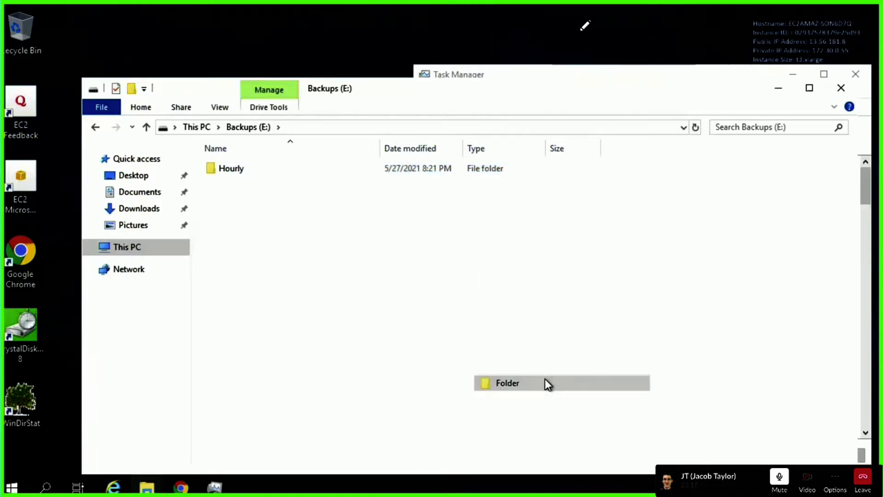
type("Daily")
key("Return")
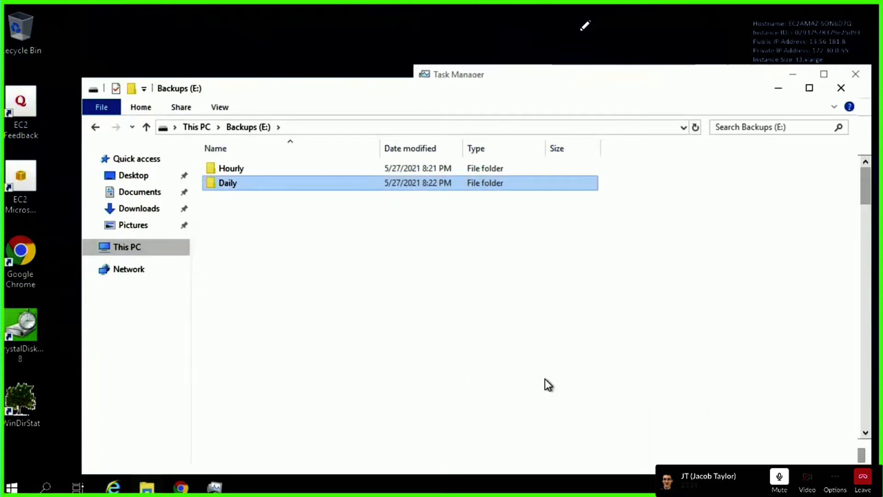
left_click(545, 379)
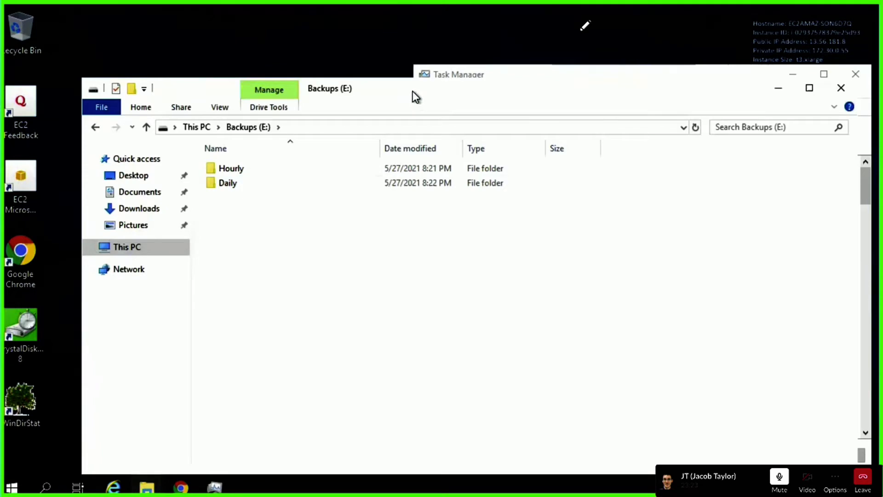
Move the File Explorer window slightly and create a third folder named Weekly on the Backups (E:) drive
left_click_drag(414, 94, 389, 66)
right_click(228, 205)
mouse_move(380, 371)
left_click(427, 370)
type("Weekly")
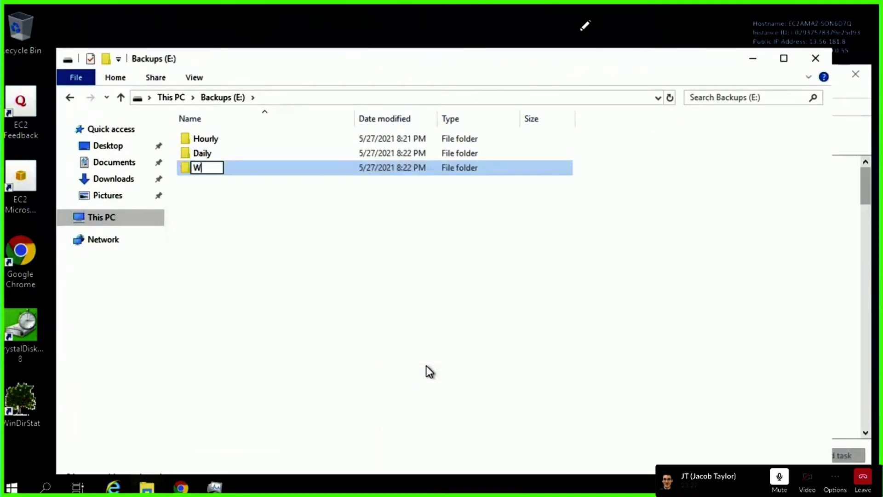
key("Return")
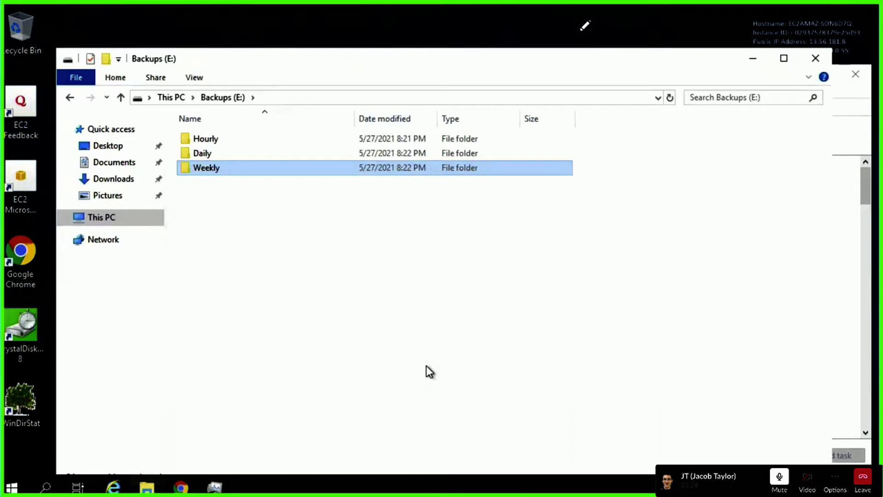
left_click(427, 325)
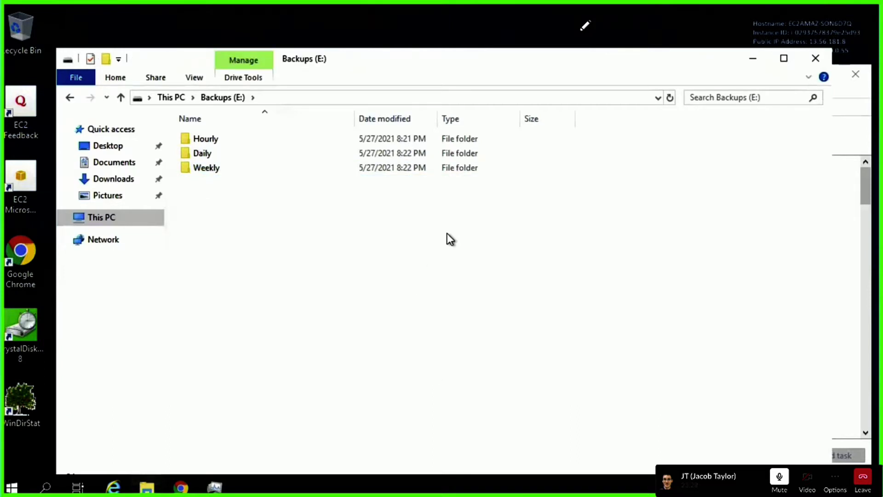
Minimize and bring back the Backups window, and create a folder named ContainerData on the ContainerData (F:) drive
left_click(739, 63)
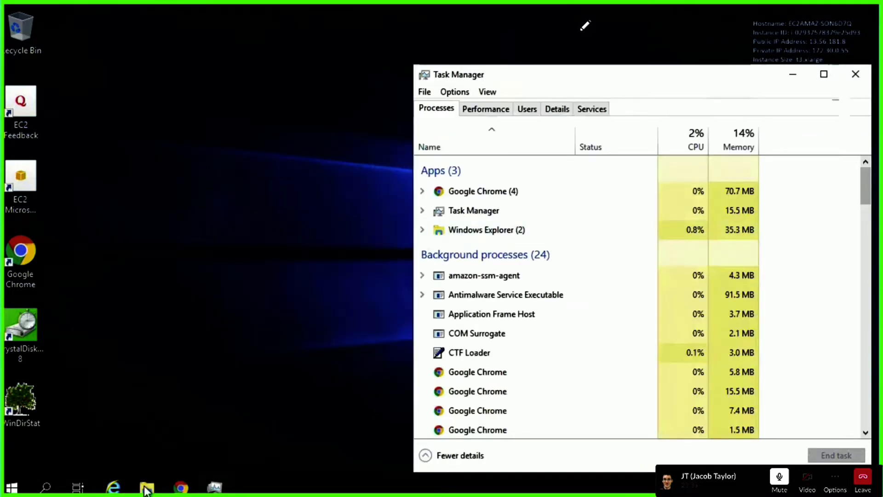
mouse_move(154, 489)
left_click(232, 428)
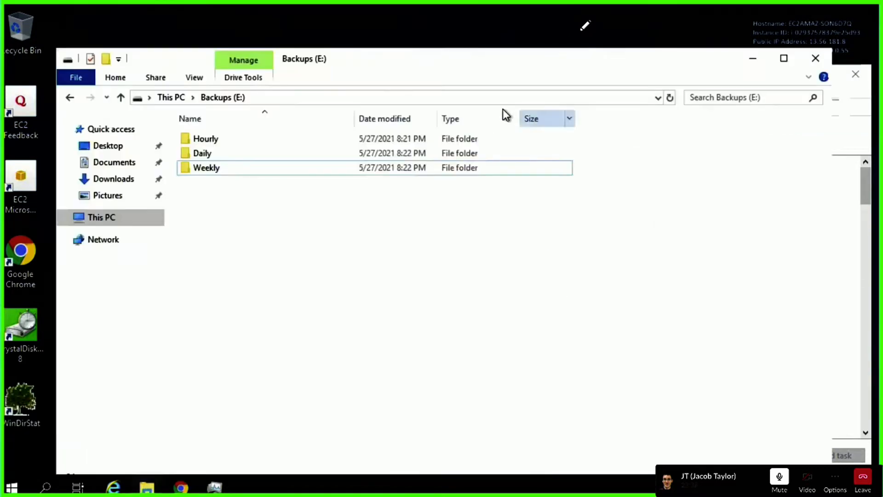
left_click(115, 226)
double_click(300, 329)
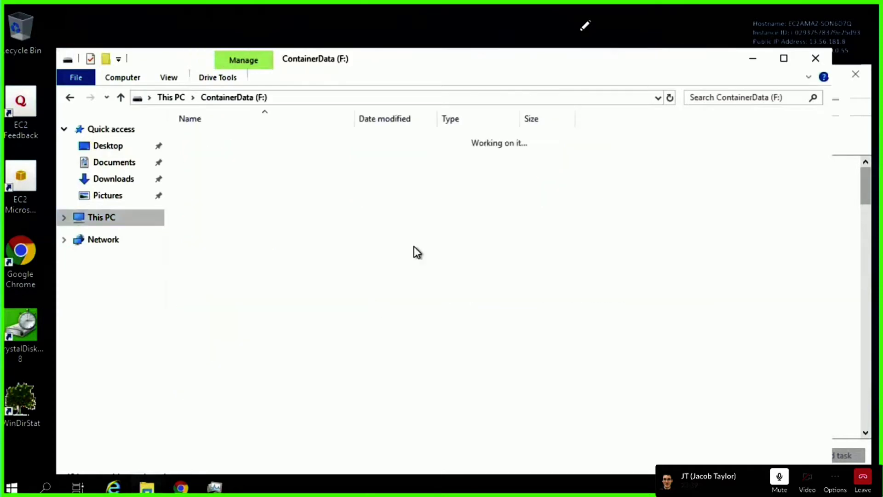
right_click(336, 216)
mouse_move(404, 383)
left_click(524, 382)
type("Contain")
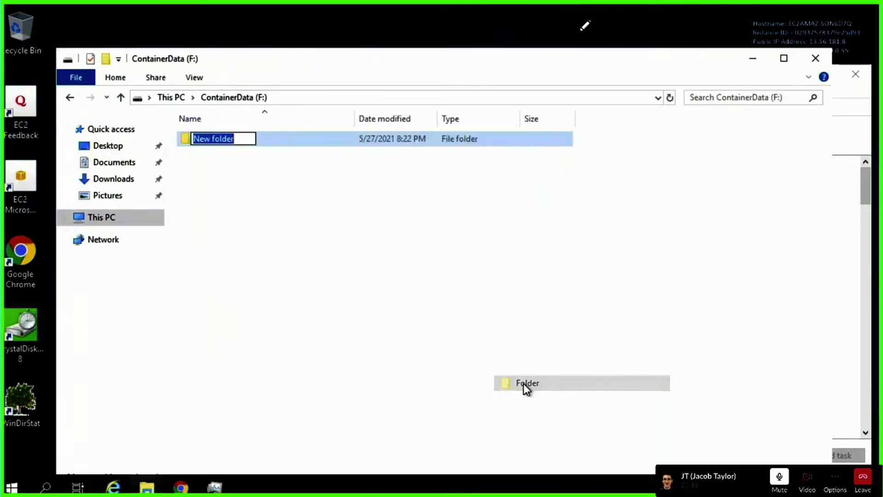
type("erData")
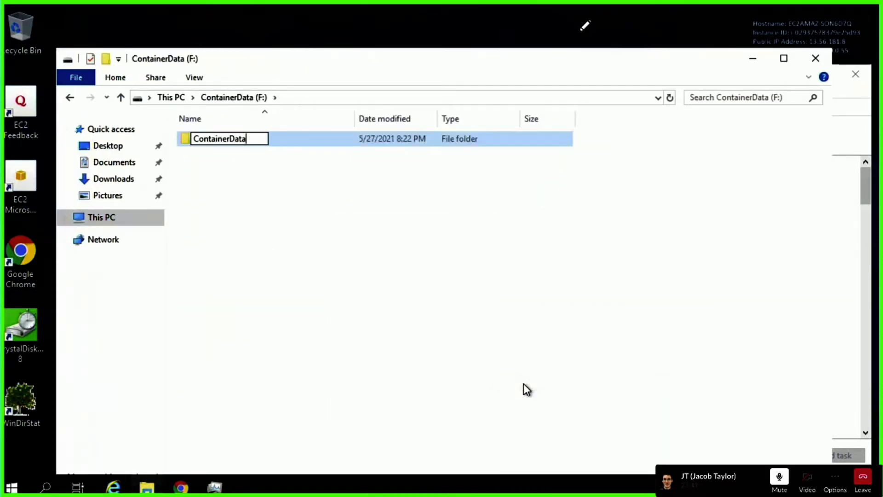
key("Return")
left_click(520, 321)
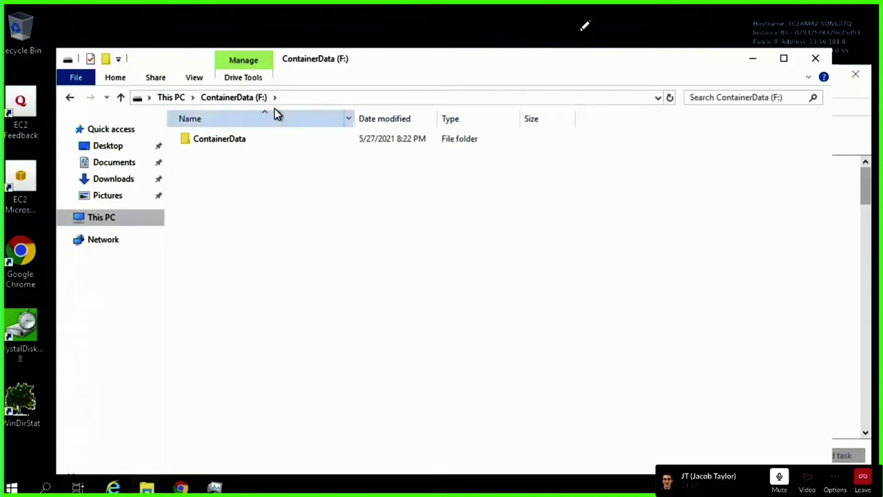
Return to This PC, maximize the window to review all the drives, and minimize it
left_click(174, 97)
left_click(493, 380)
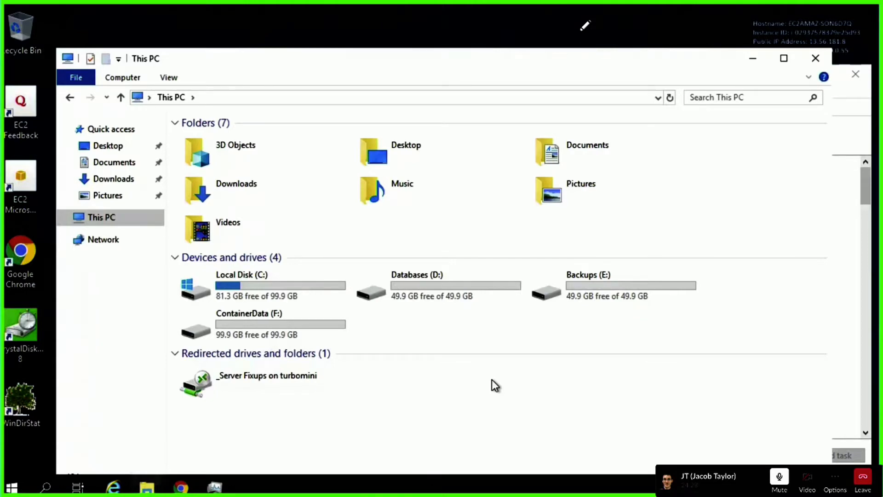
double_click(474, 59)
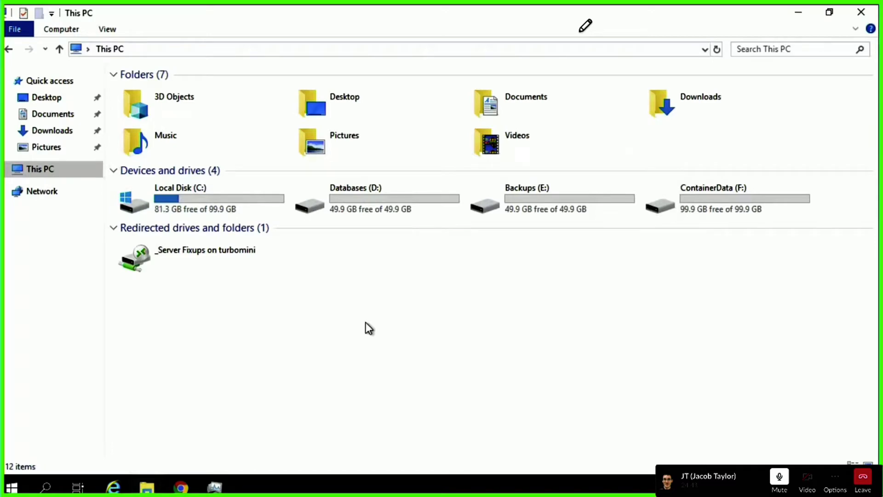
left_click(801, 12)
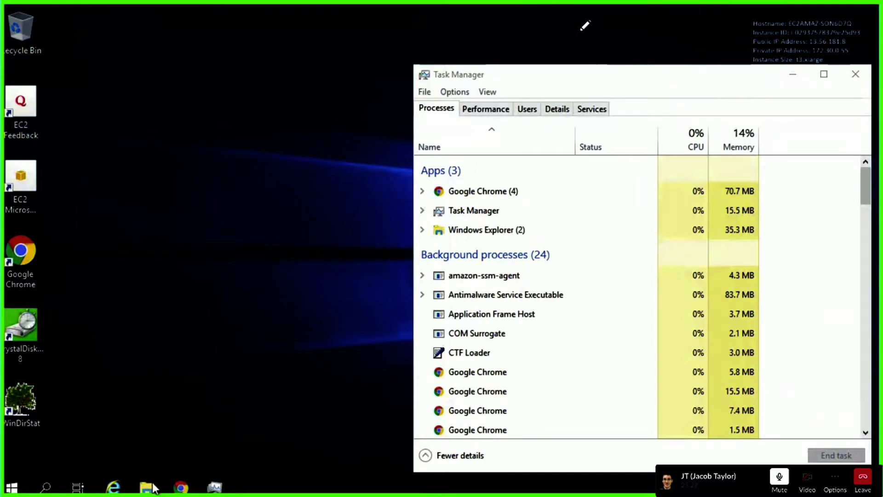
Bring back This PC, view the server's basic system information in its properties, and minimize the System window
mouse_move(154, 488)
left_click(205, 432)
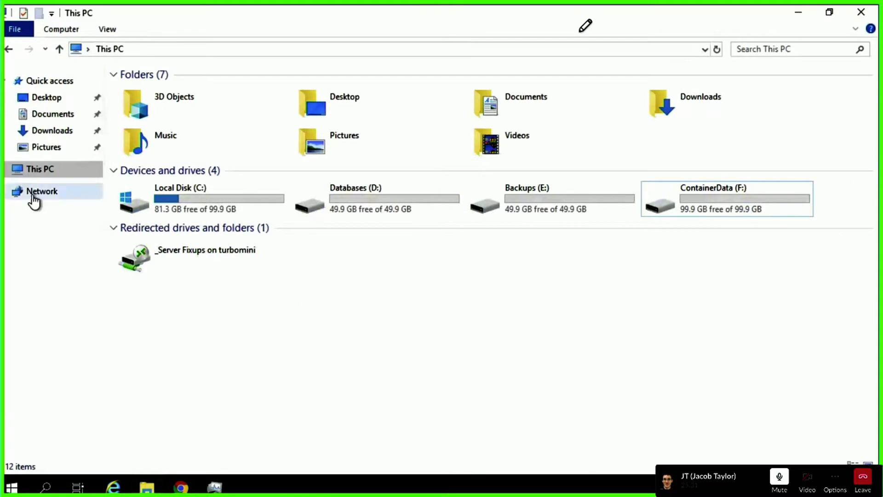
right_click(385, 355)
left_click(462, 345)
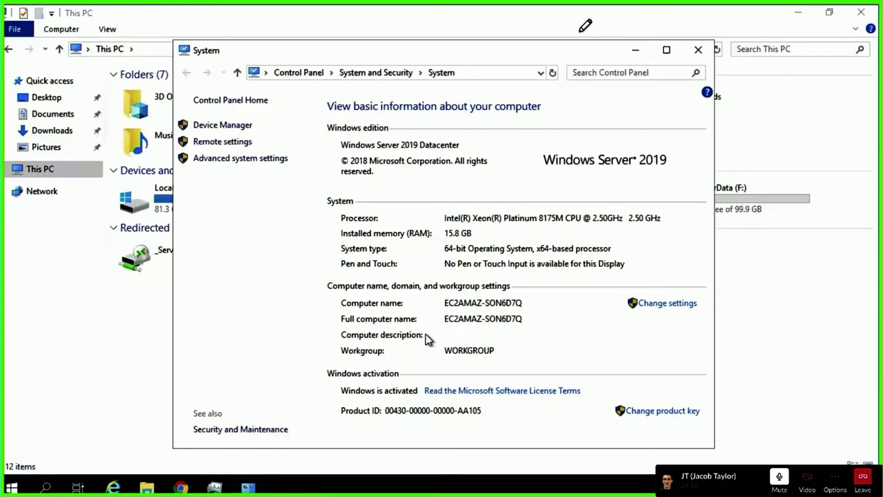
left_click(635, 50)
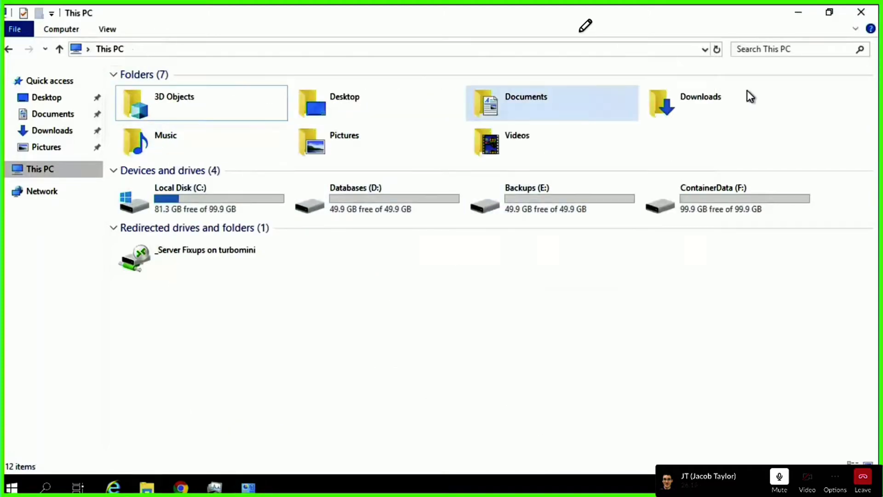
Open the Downloads folder and examine the fmp_19.2.2.234_x64 and fms_19.2.1.23 installers and the LicenseCert.fmcert file
double_click(715, 97)
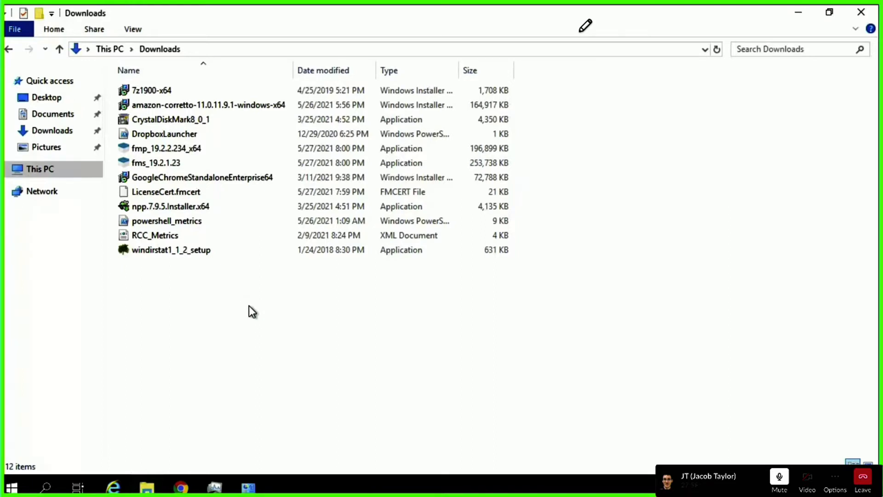
left_click(205, 149)
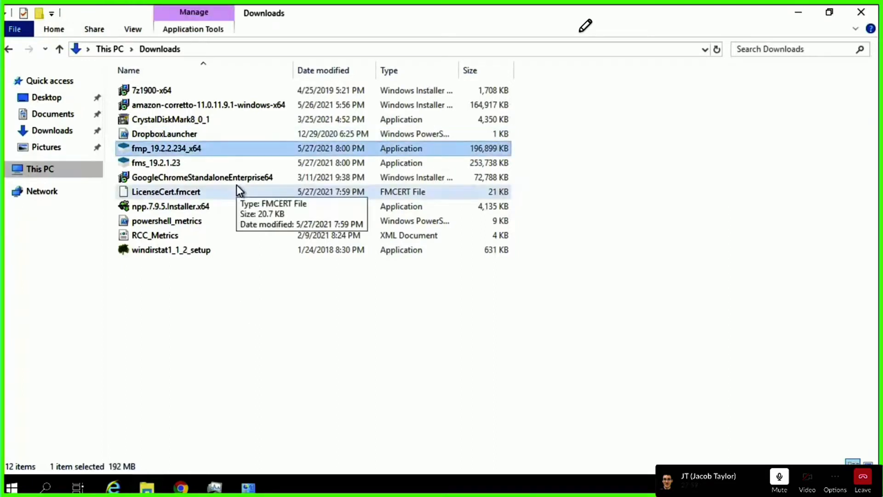
key("shift+Down")
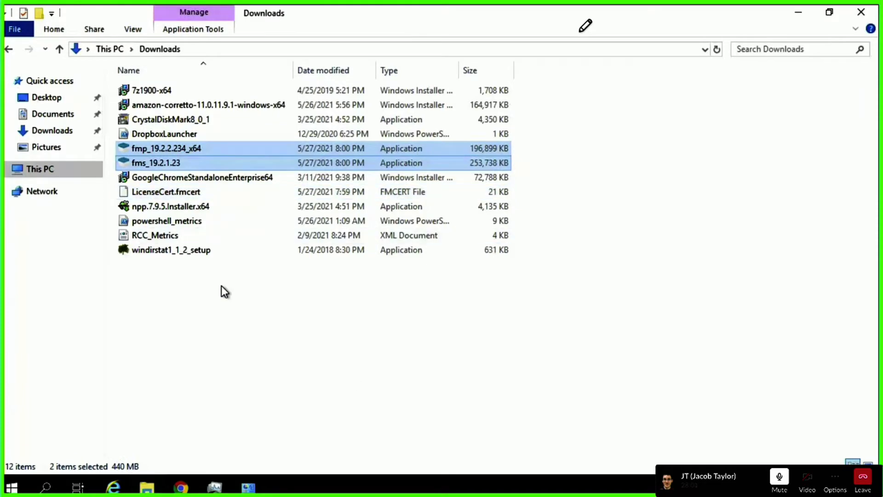
left_click(189, 192)
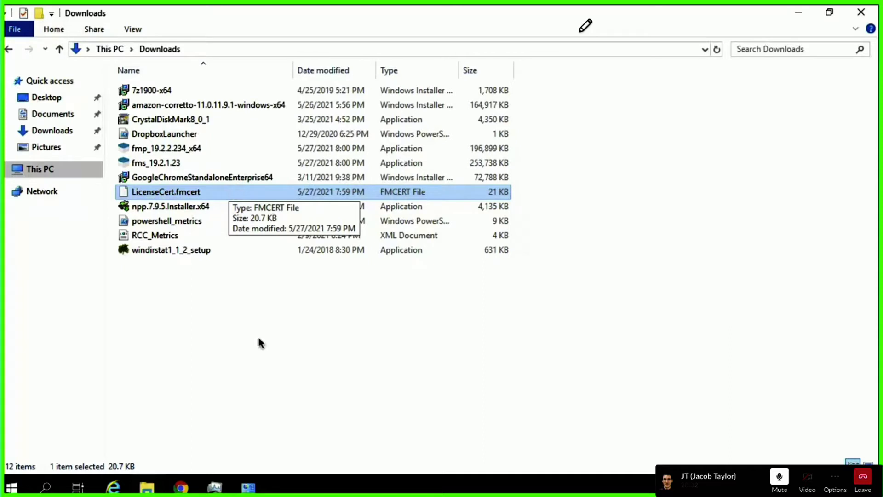
left_click(222, 307)
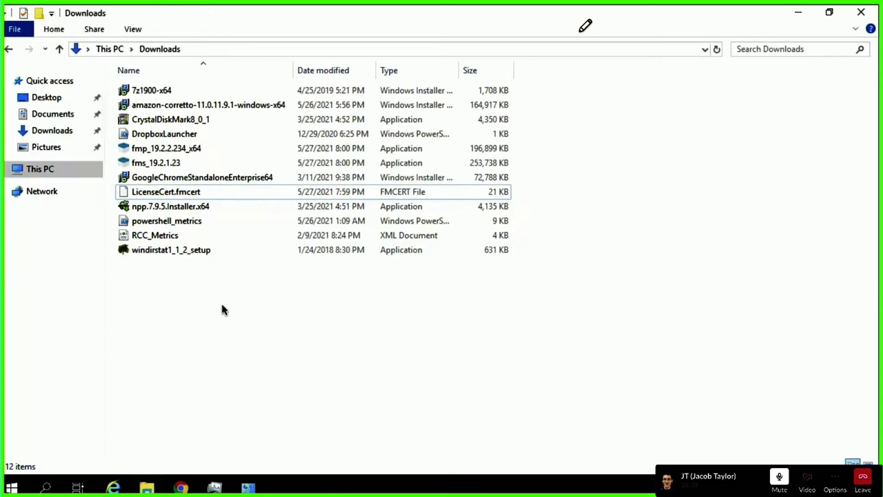
mouse_move(10, 3)
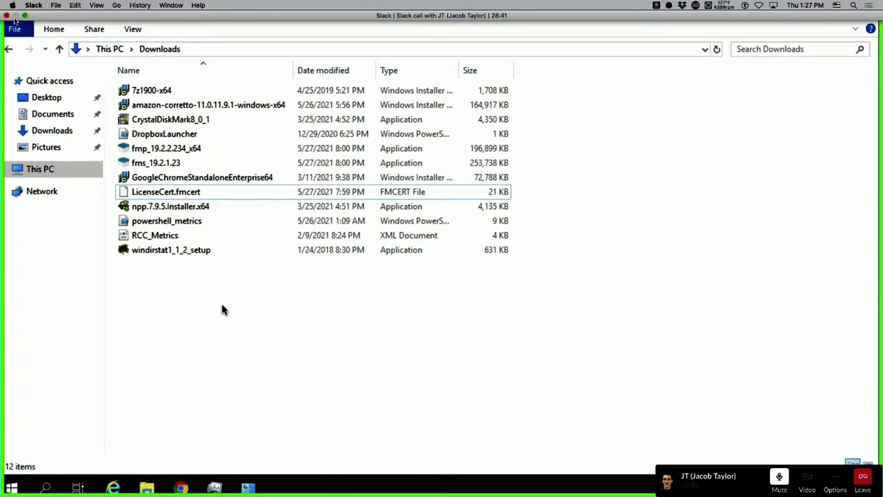
left_click(25, 15)
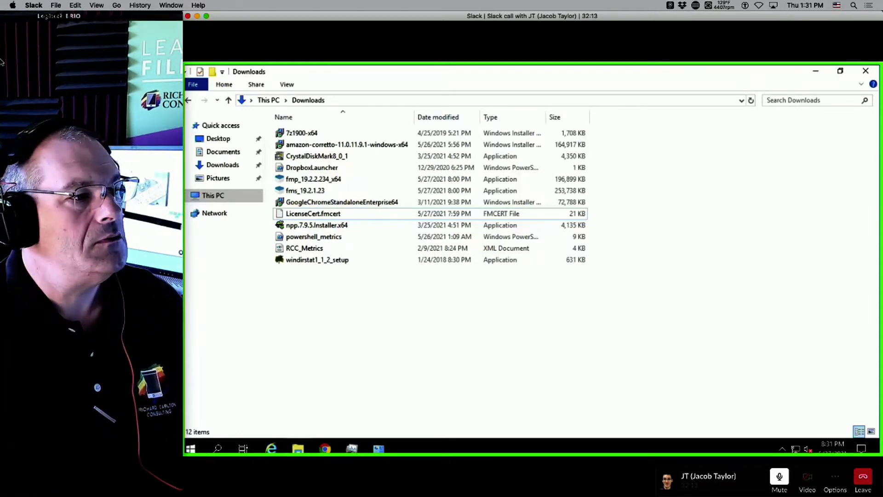
double_click(131, 17)
mouse_move(131, 16)
left_mouse_down()
mouse_move(182, 16)
mouse_move(114, 16)
left_mouse_up()
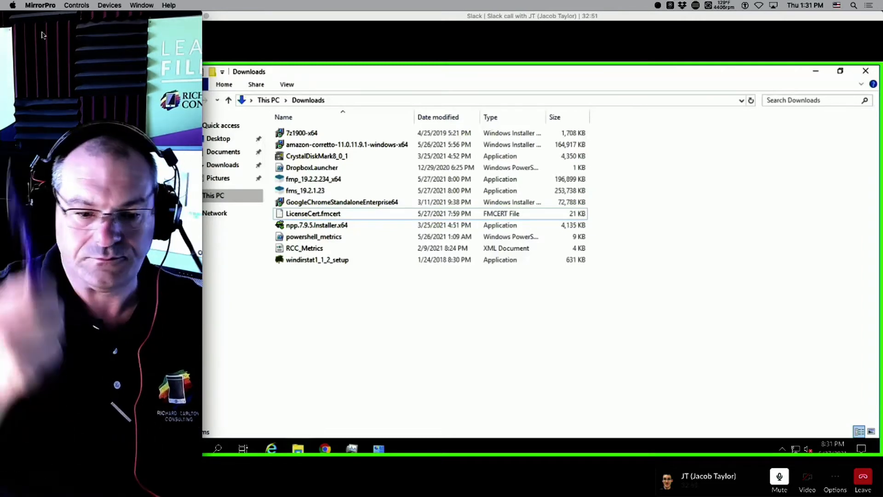
left_click(313, 16)
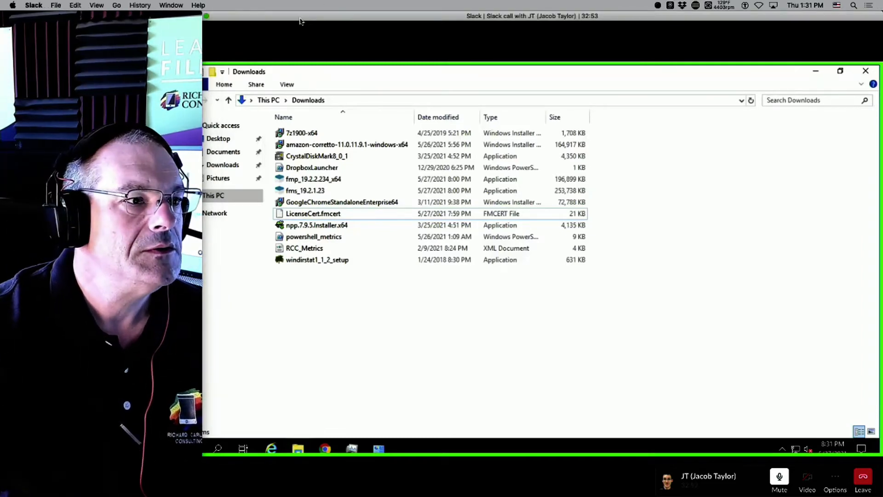
left_click(227, 16)
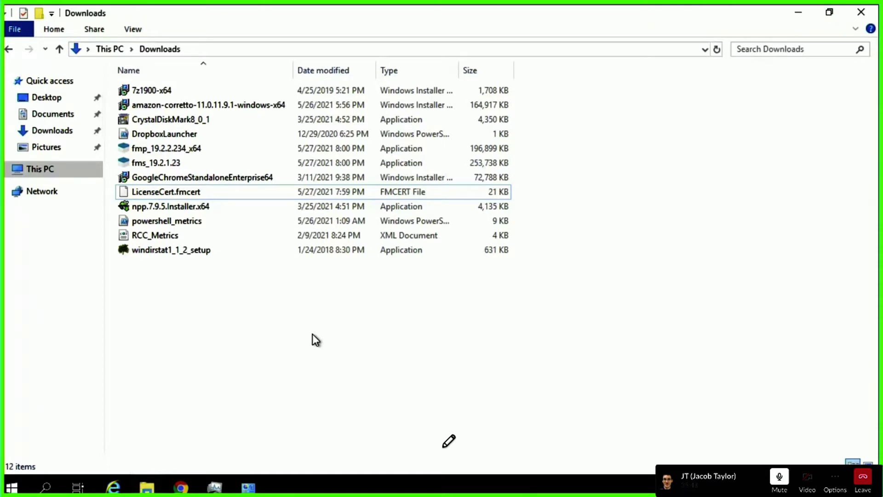
Run the amazon-corretto-11.0.11.9.1-windows-x64 installer and install Amazon Corretto with its default features and location
left_click(197, 106)
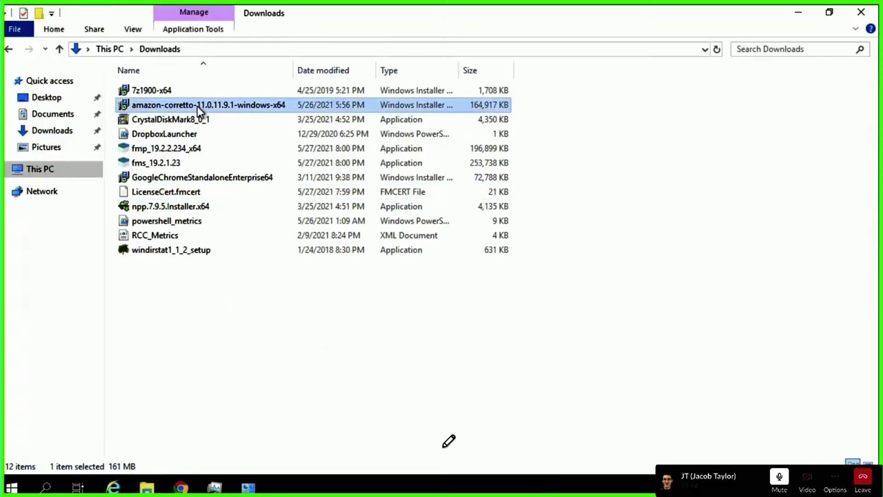
double_click(197, 106)
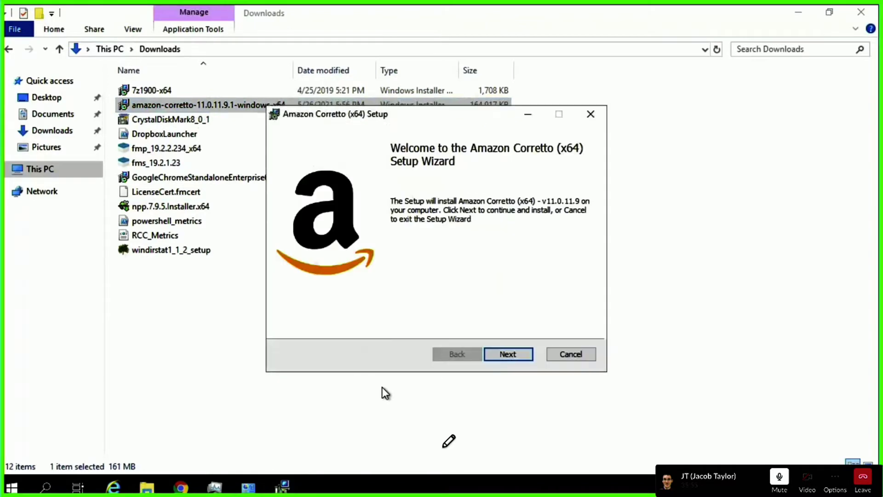
left_click(507, 354)
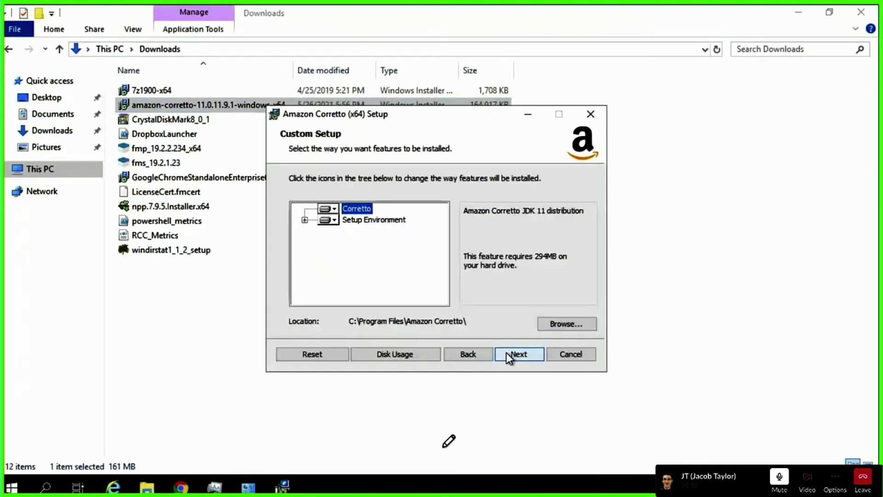
left_click(511, 353)
left_click(491, 355)
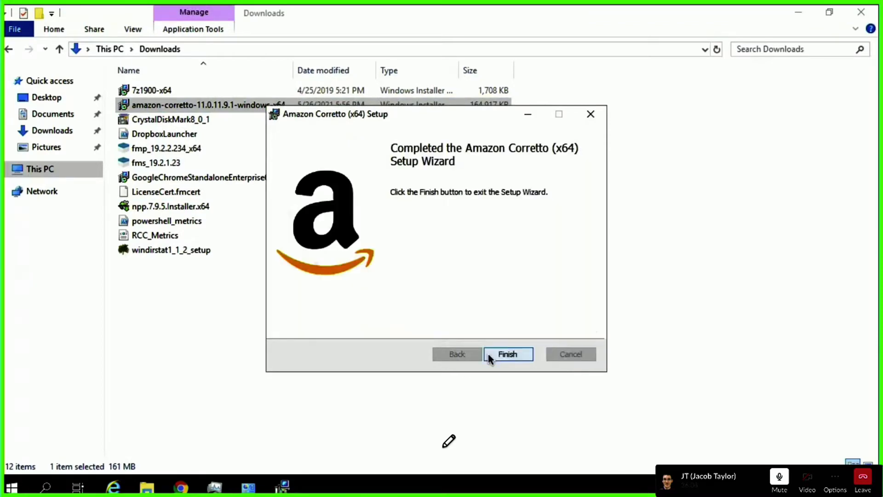
left_click(489, 354)
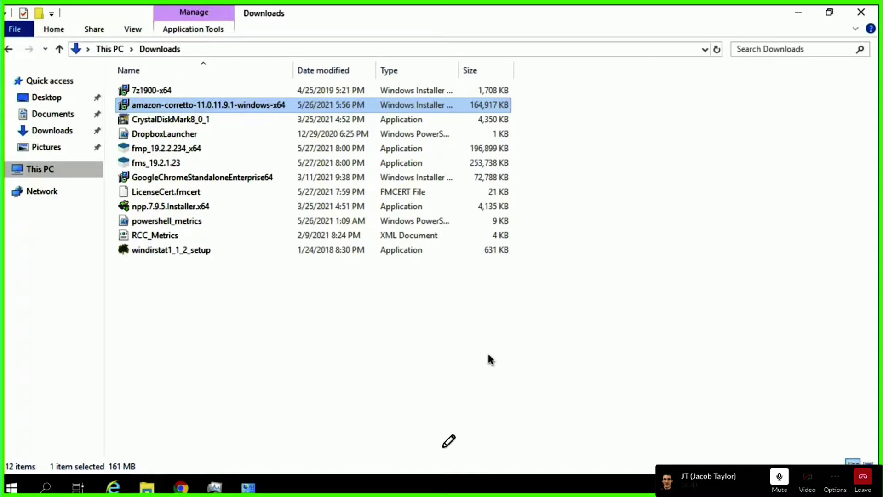
left_click(330, 335)
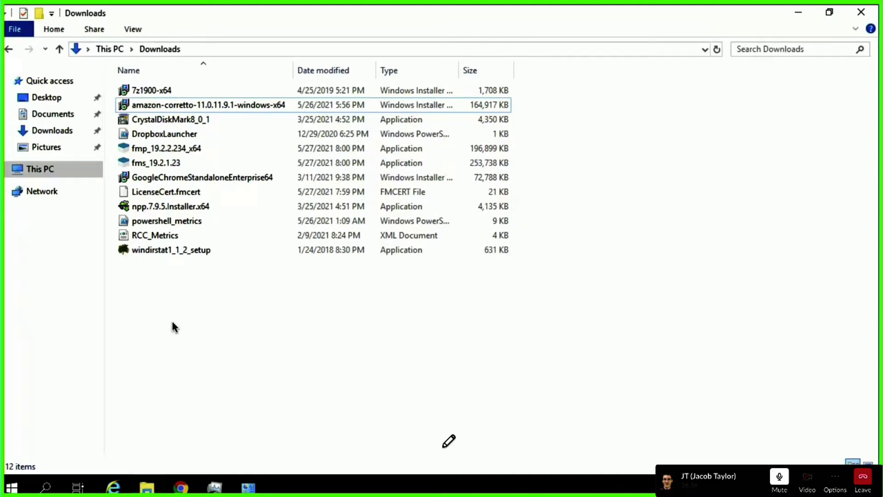
Open a second File Explorer window on This PC and select the redirected _Server Fixups folder
key("ctrl+n")
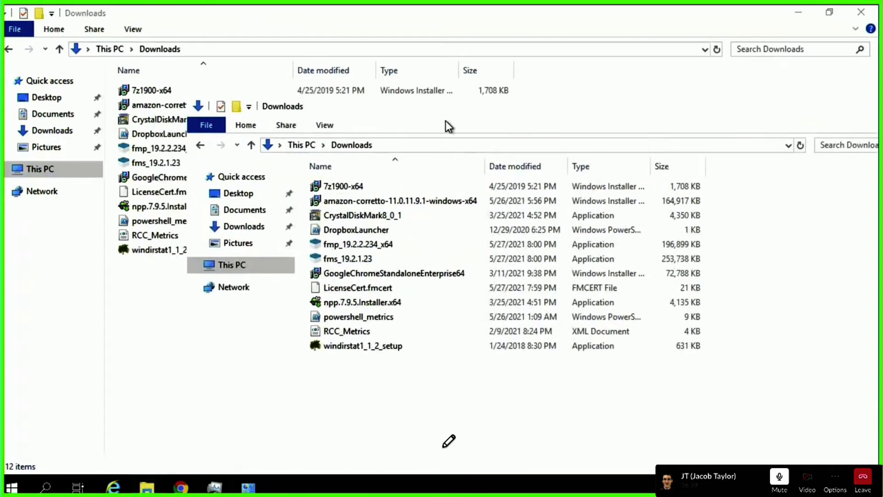
left_click(232, 267)
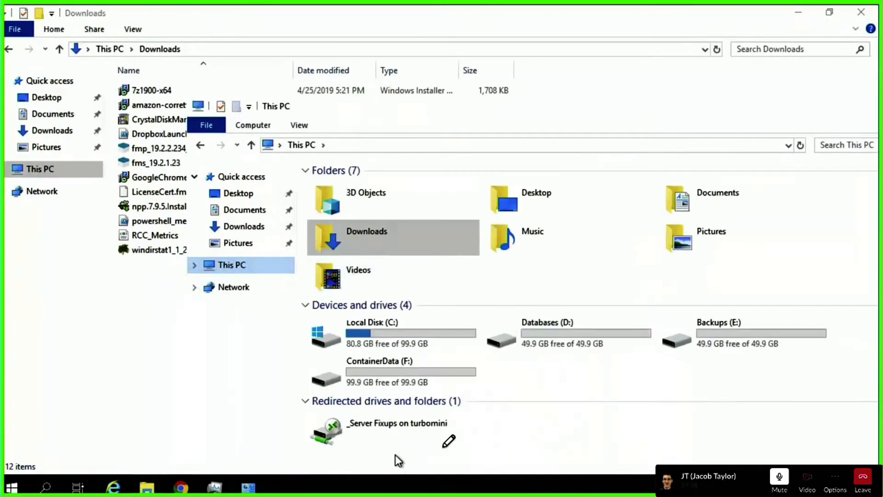
left_click(380, 436)
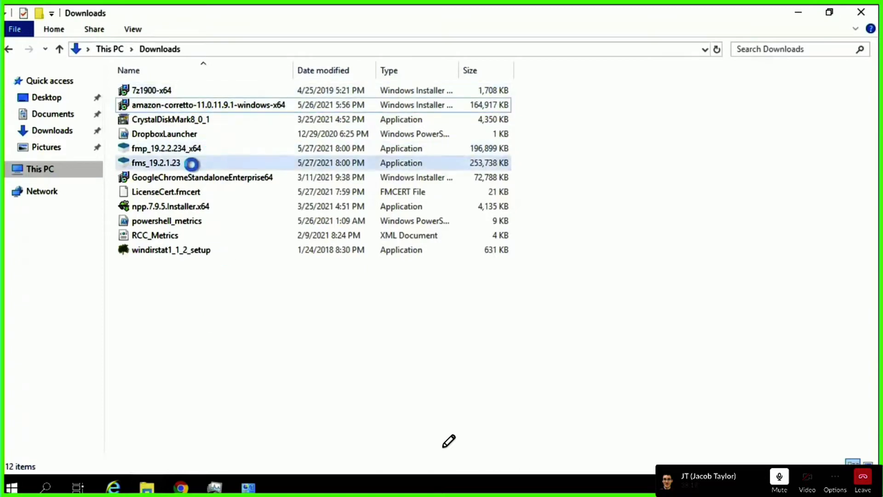
Launch the fms_19.2.1.23 installer in English and agree to install Microsoft Internet Information Services
left_click(191, 164)
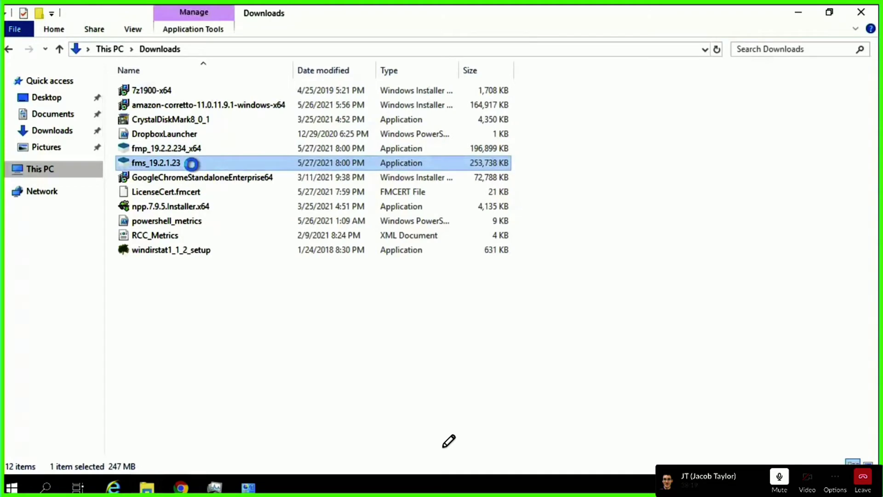
double_click(191, 164)
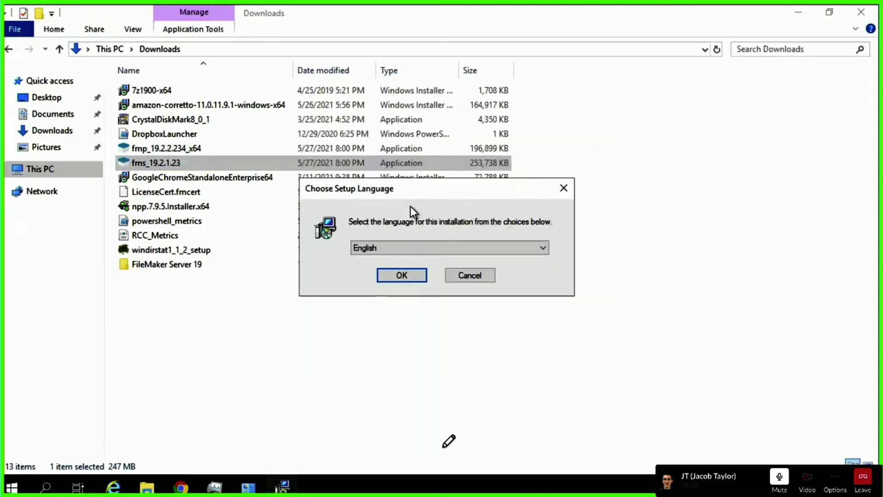
left_click(405, 277)
left_click(427, 265)
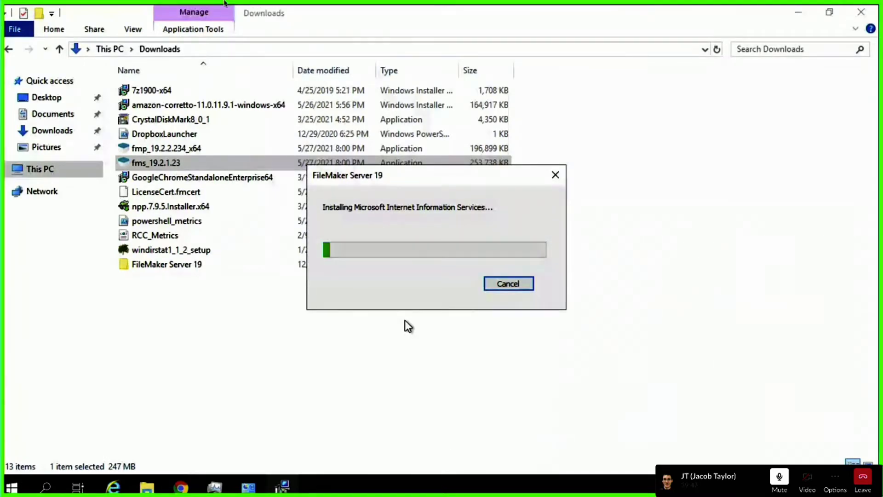
Leave full screen, look over the Bundles section of fmtraining.tv in Safari, and return to the full-screen Slack call
left_click(25, 15)
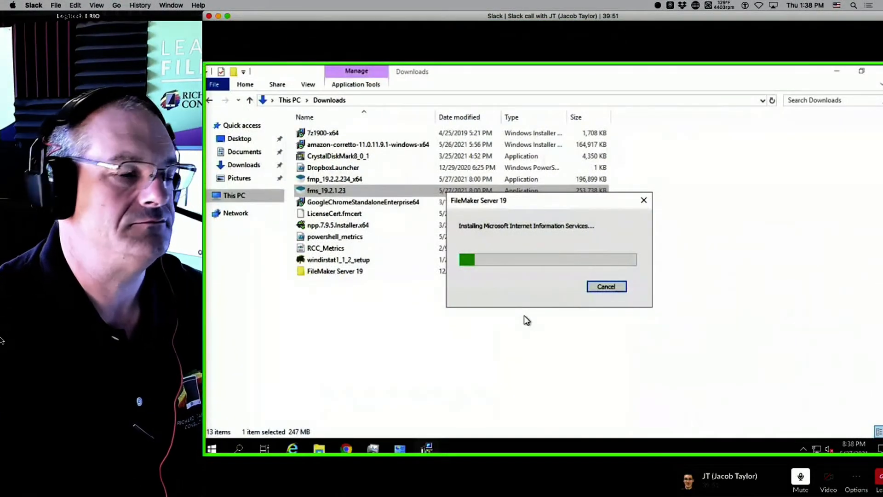
left_click(14, 232)
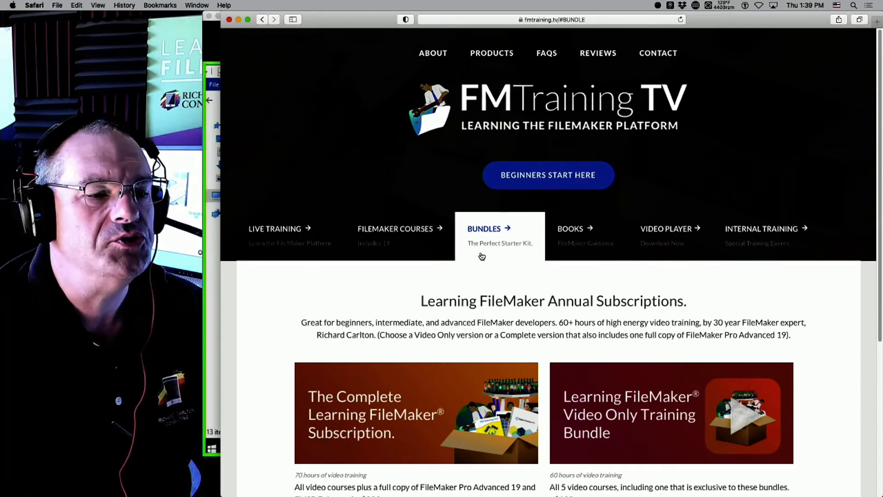
scroll(477, 385, "down", 2)
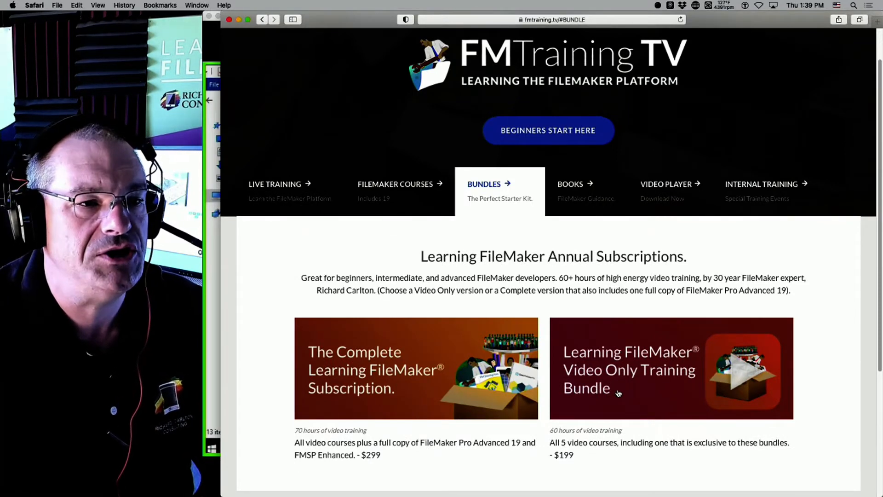
left_click(215, 35)
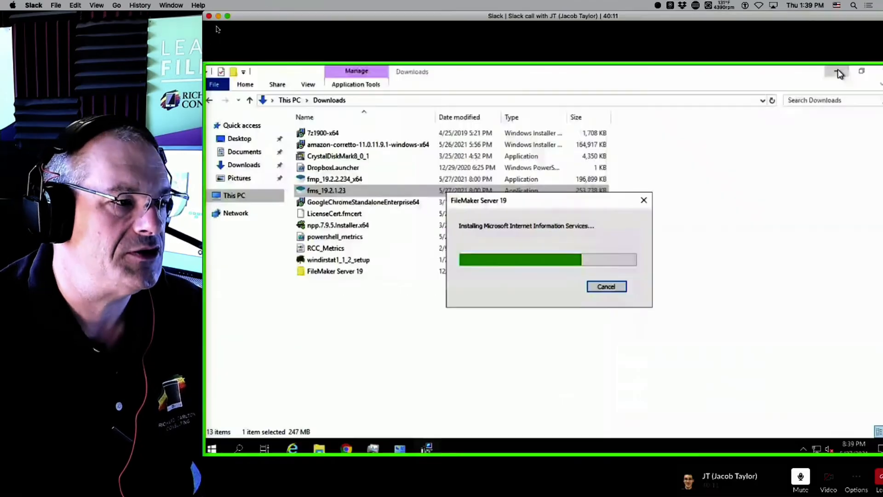
left_click(228, 16)
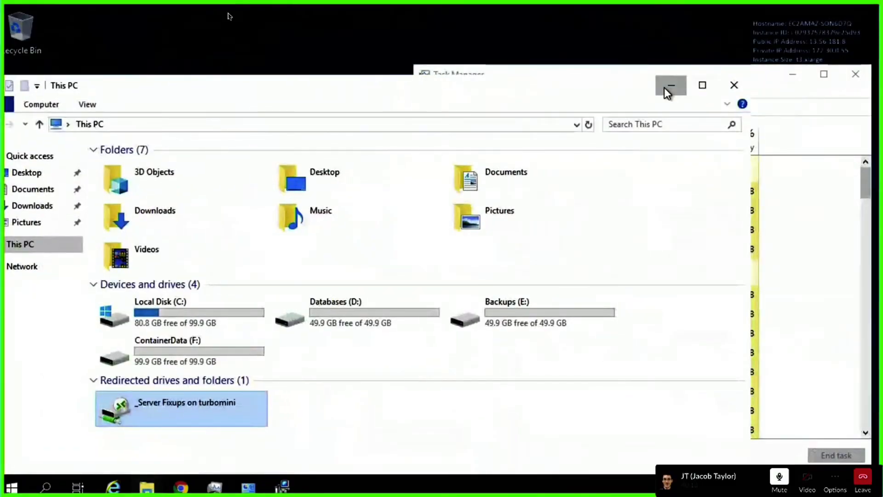
Minimize the This PC and Task Manager windows and bring the FileMaker Server 19 installation progress into focus
left_click(666, 88)
left_click(793, 74)
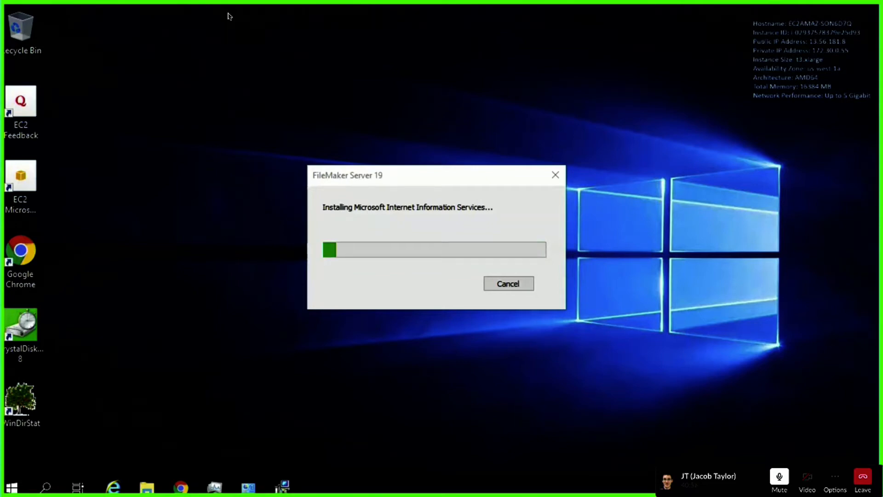
left_click(457, 183)
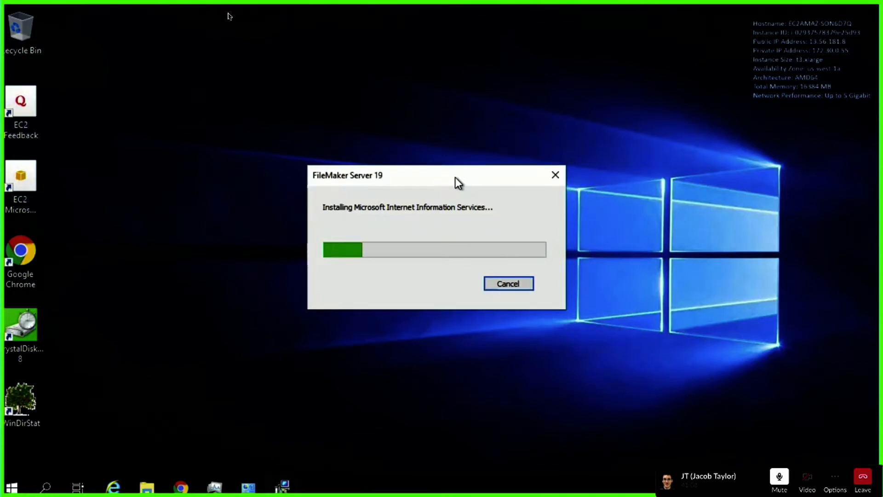
Open Task Manager to examine the CPU and memory load during the installation, and minimize it
left_click(494, 449)
right_click(677, 487)
left_click(709, 411)
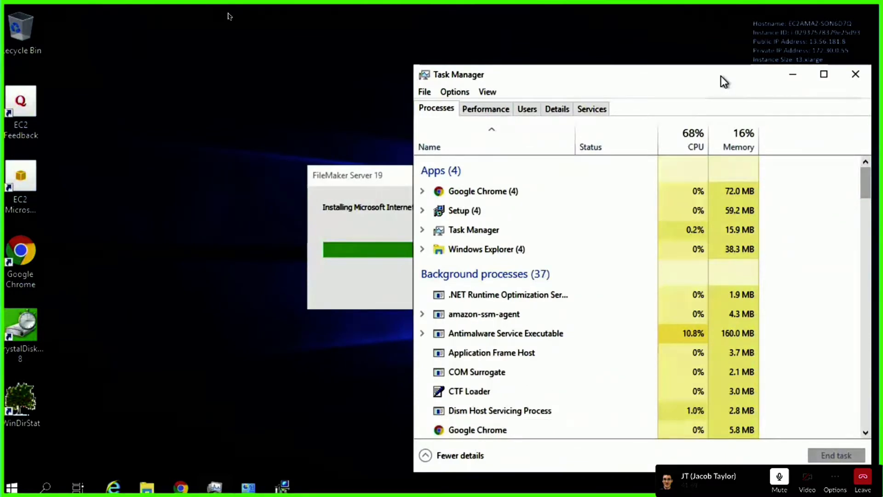
left_click(792, 75)
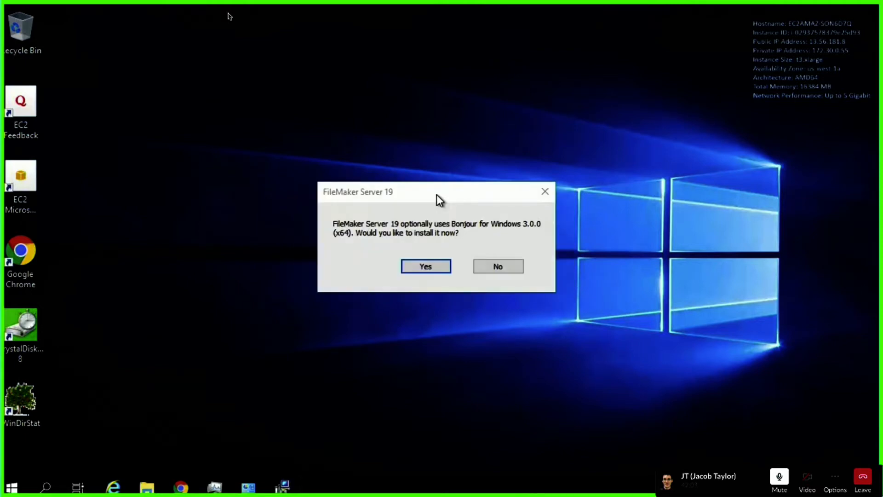
Agree to install Bonjour for Windows 3.0.0 (x64), accept its license agreement, and complete the Bonjour installer
left_click(426, 266)
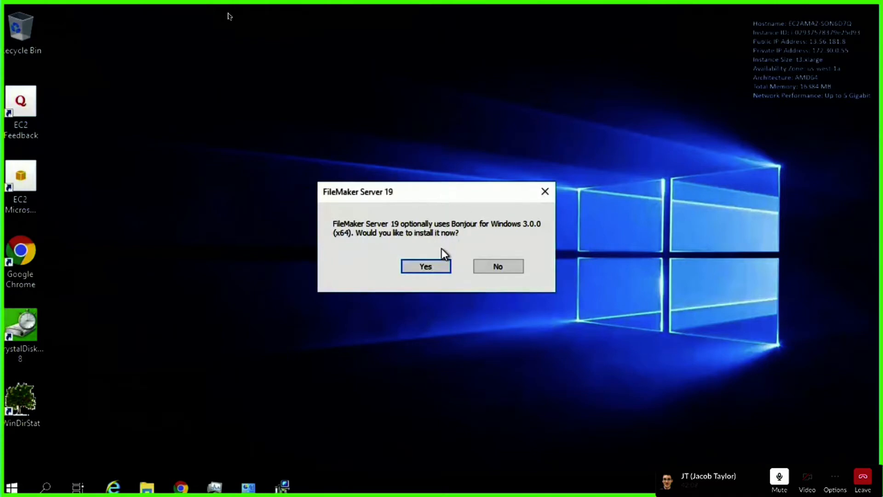
left_click(437, 262)
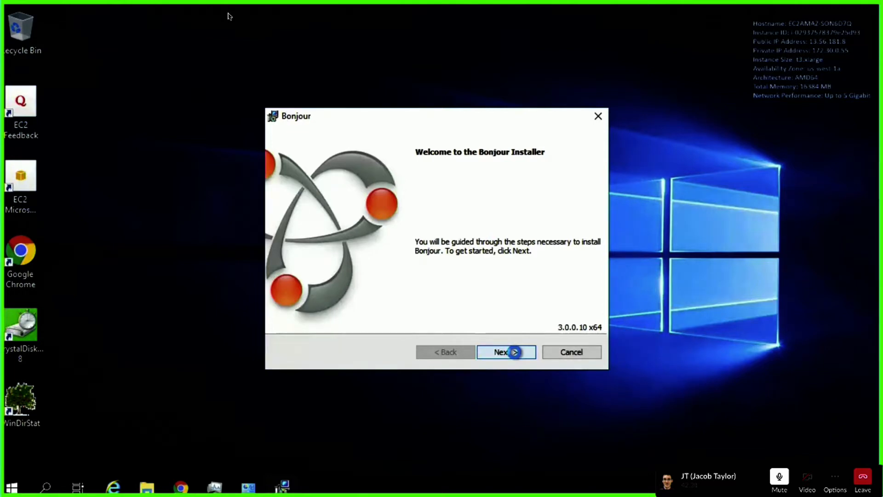
left_click(515, 352)
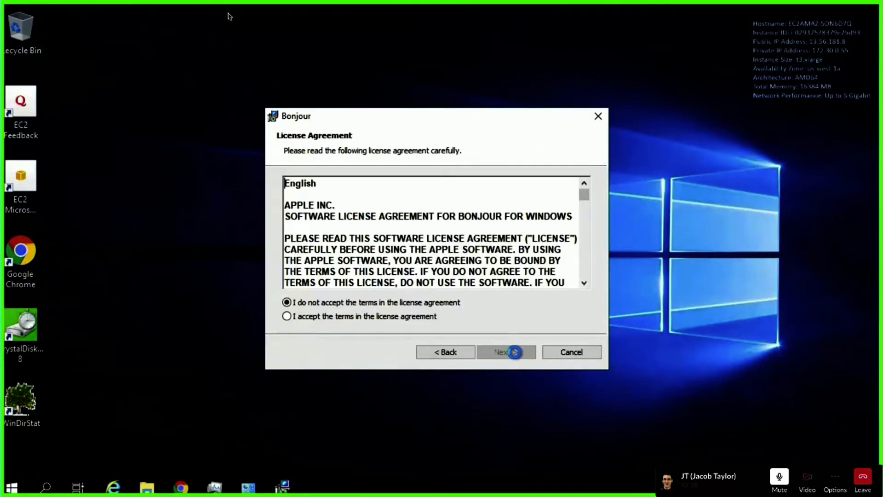
left_click(361, 316)
left_click(514, 351)
left_click(513, 350)
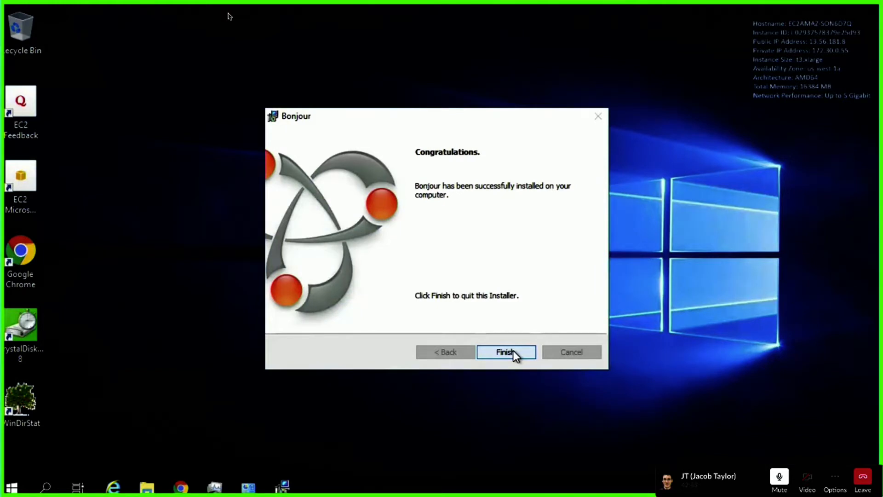
left_click(513, 351)
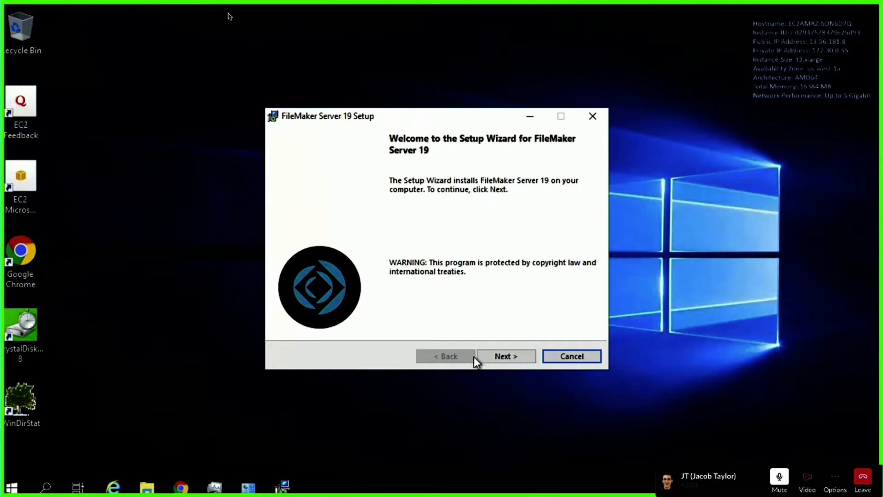
Start the FileMaker Server 19 setup wizard and accept the terms of the software license agreement
left_click(510, 358)
left_click(511, 360)
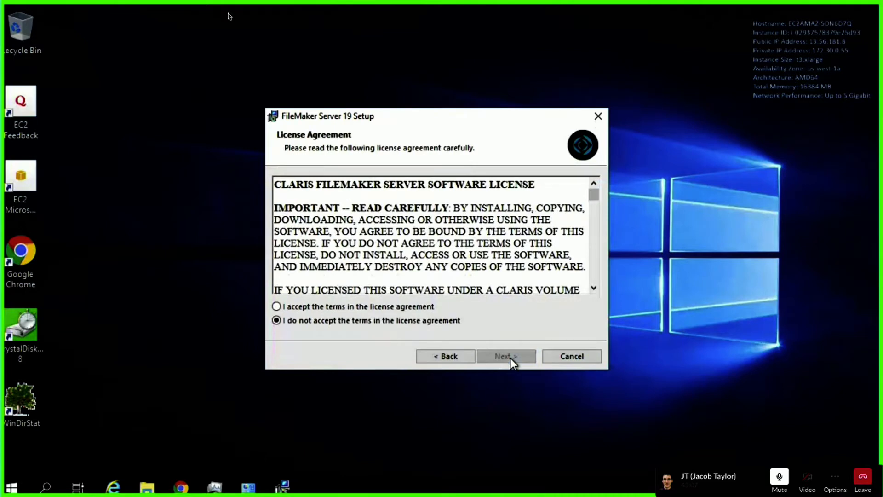
left_click(342, 305)
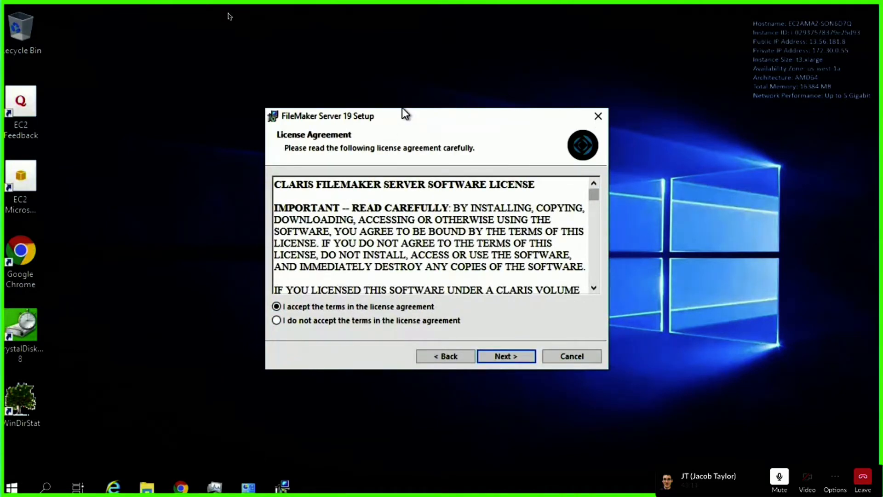
left_click(508, 355)
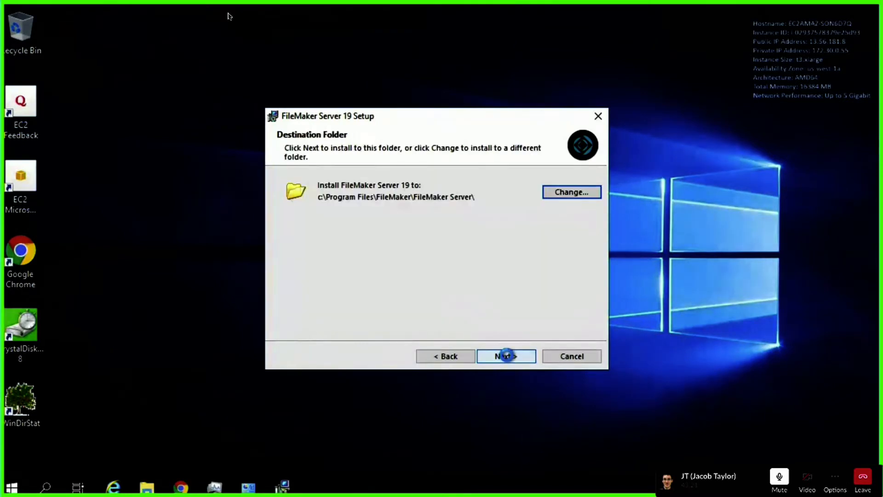
left_click(507, 355)
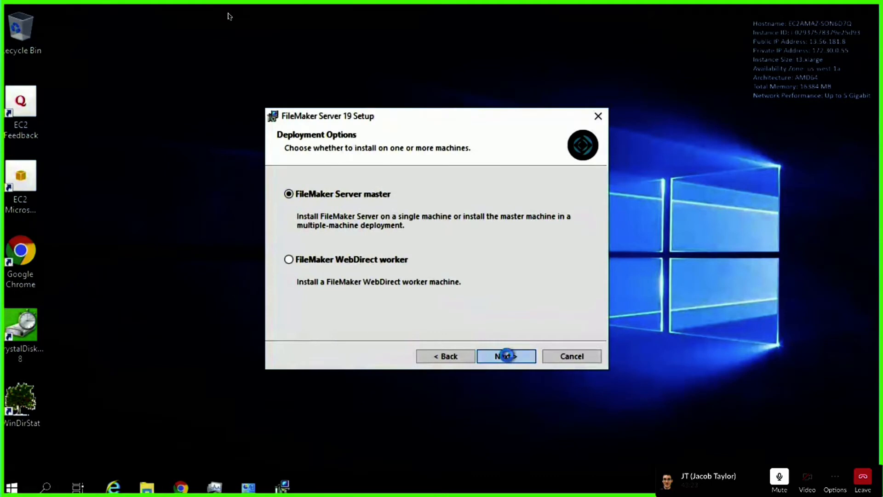
left_click(507, 356)
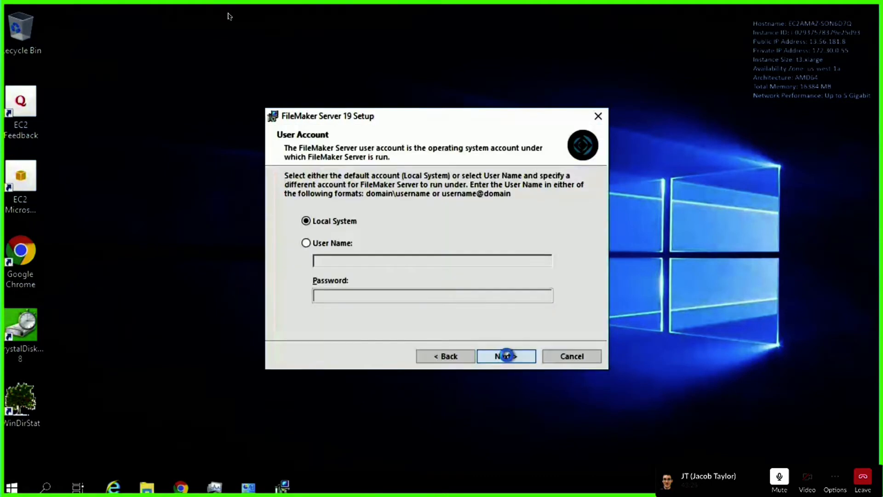
left_click(444, 357)
left_click(444, 357)
left_click(444, 357)
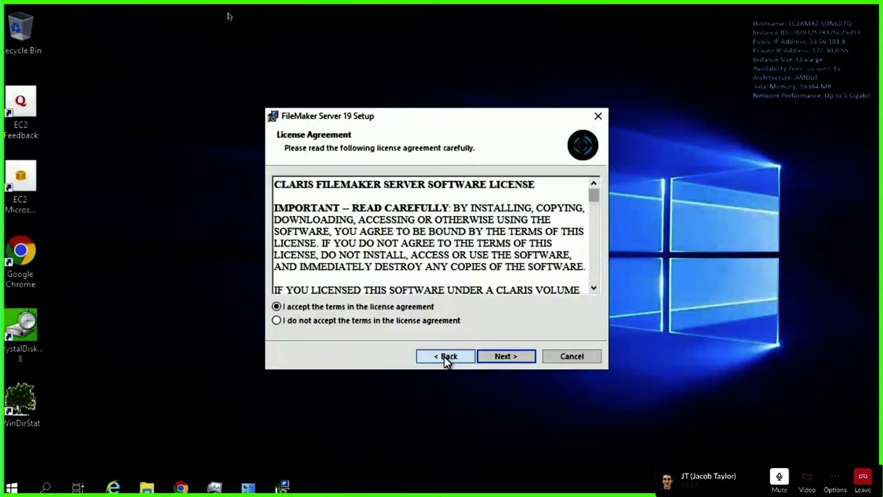
Continue the setup with the default c:\Program Files\FileMaker\FileMaker Server\ destination, FileMaker Server master deployment and the Local System account
left_click(507, 356)
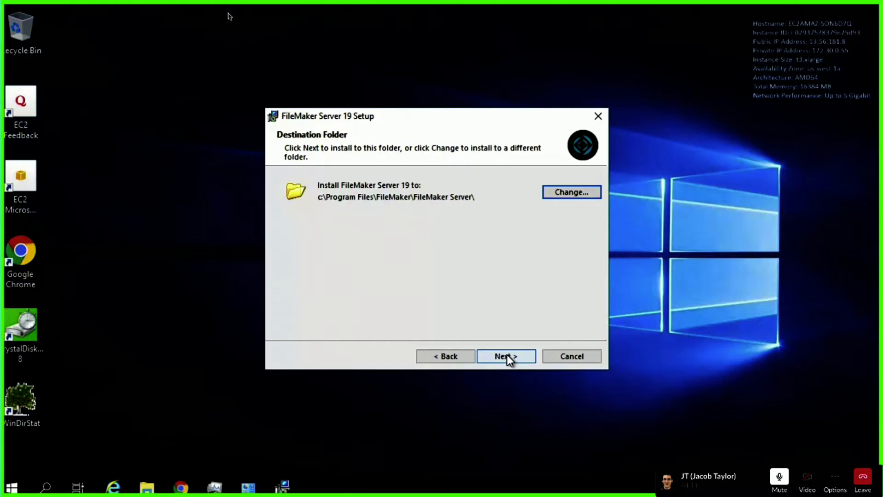
left_click(508, 358)
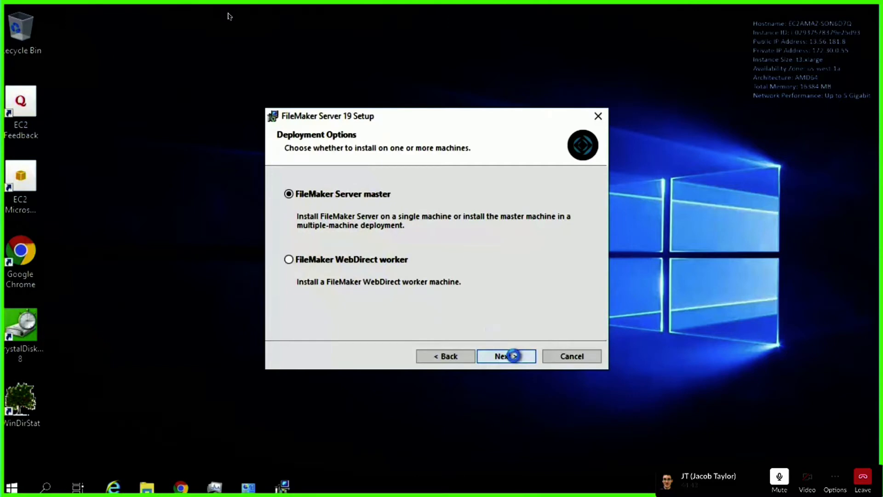
left_click(506, 356)
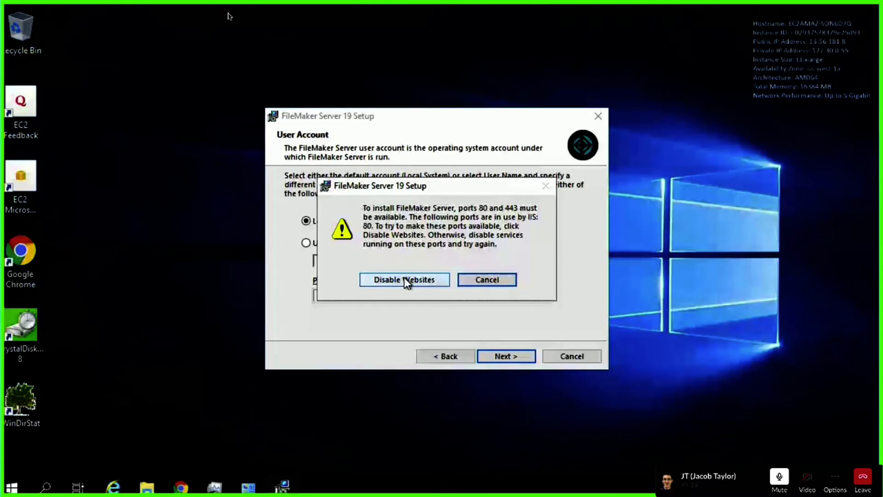
Disable the IIS websites occupying the ports FileMaker Server needs, and continue past the User Account page with Local System
left_click(404, 279)
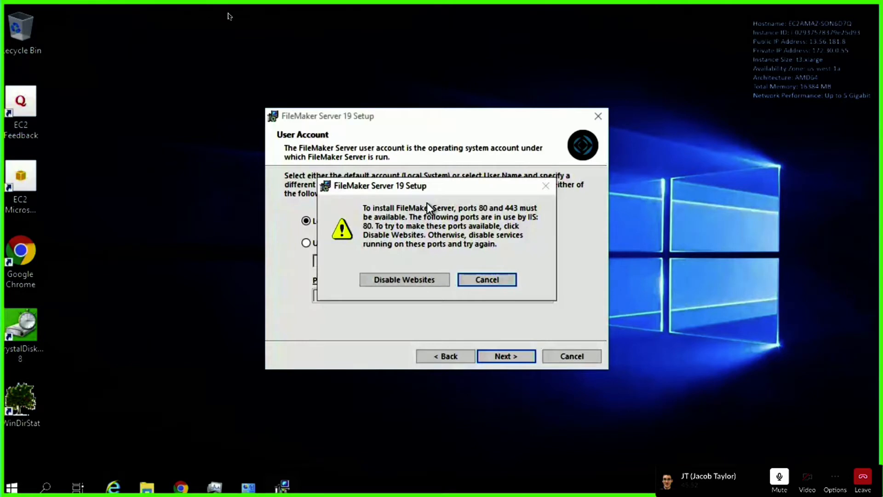
left_click(412, 279)
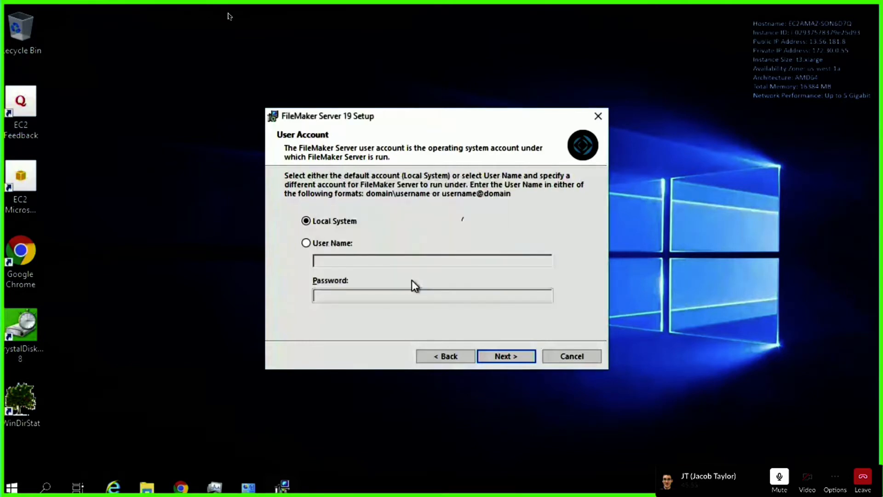
left_click(509, 357)
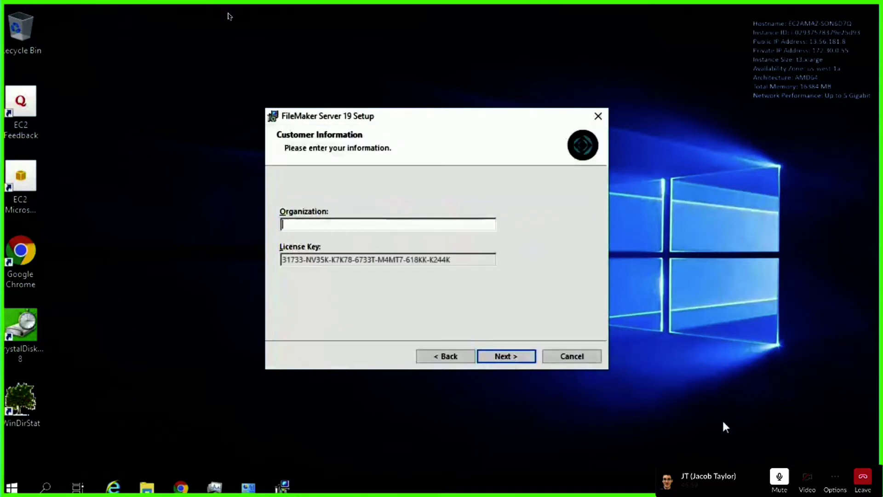
Enter Richard Carlton Consulting, Inc. as the organization and continue with the prefilled license information
type("Ric")
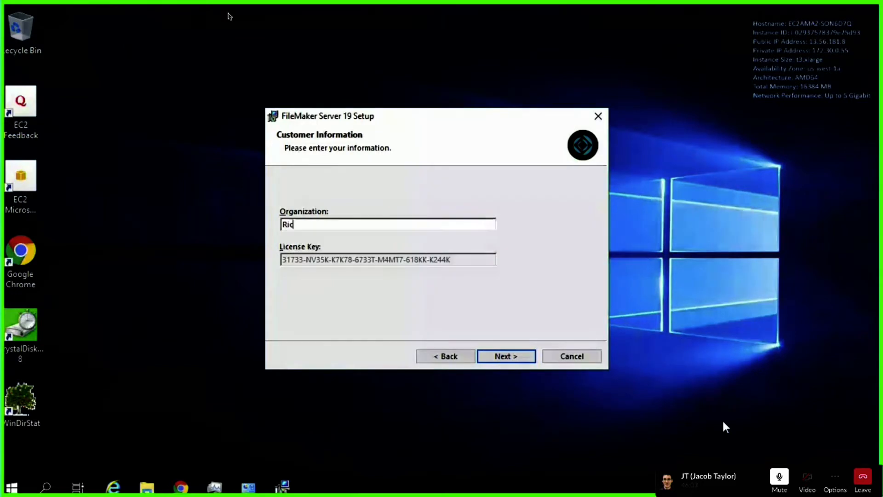
type("hard Carlton Consulting, Inc.")
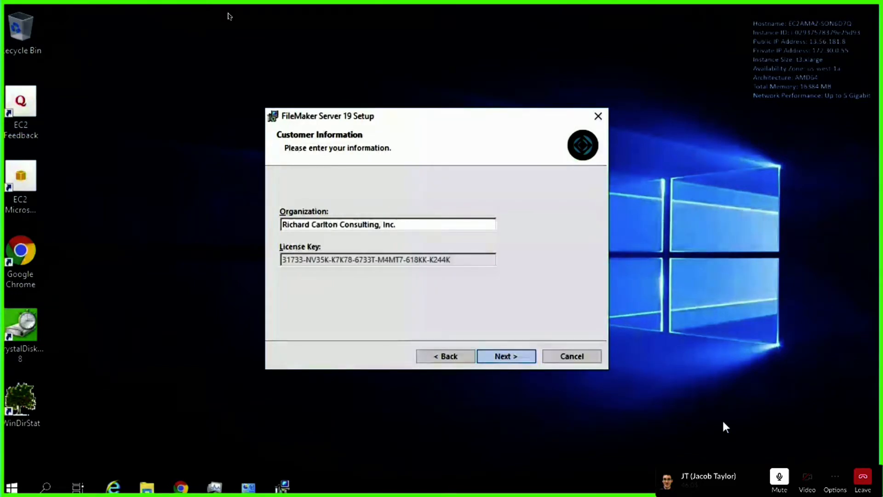
key("Return")
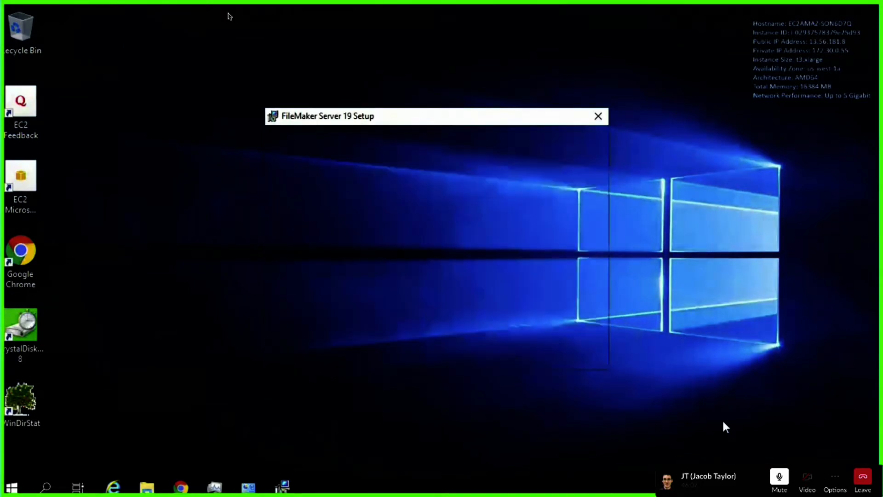
Set and confirm the Admin Console account password and the 4-digit reset PIN, and start the FileMaker Server 19 installation
type("********")
key("Tab")
type("****")
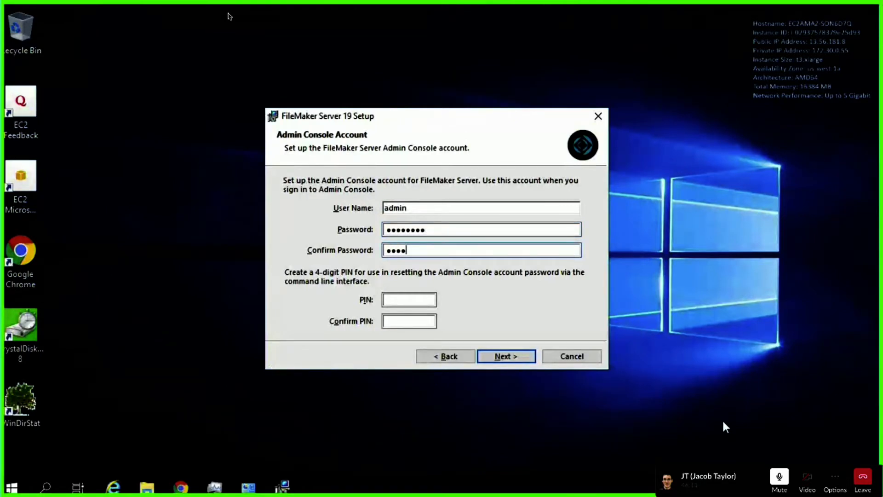
type("****")
key("Tab")
type("****")
key("Tab")
type("****")
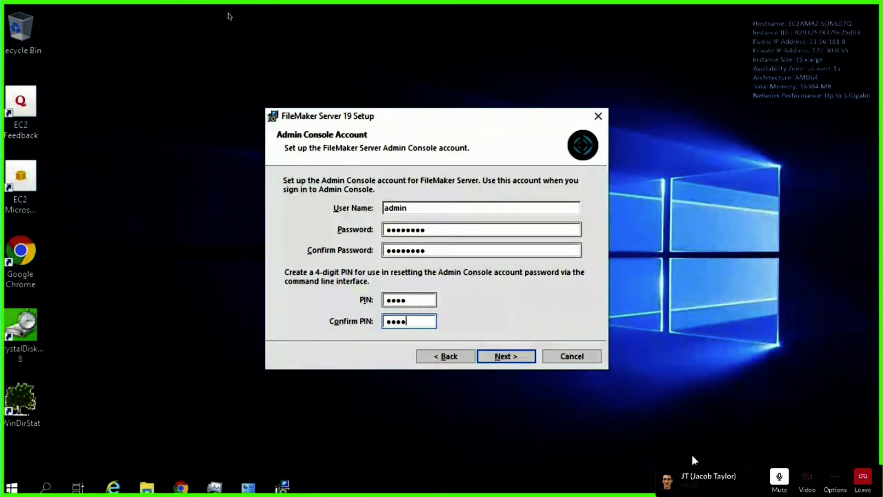
left_click(509, 355)
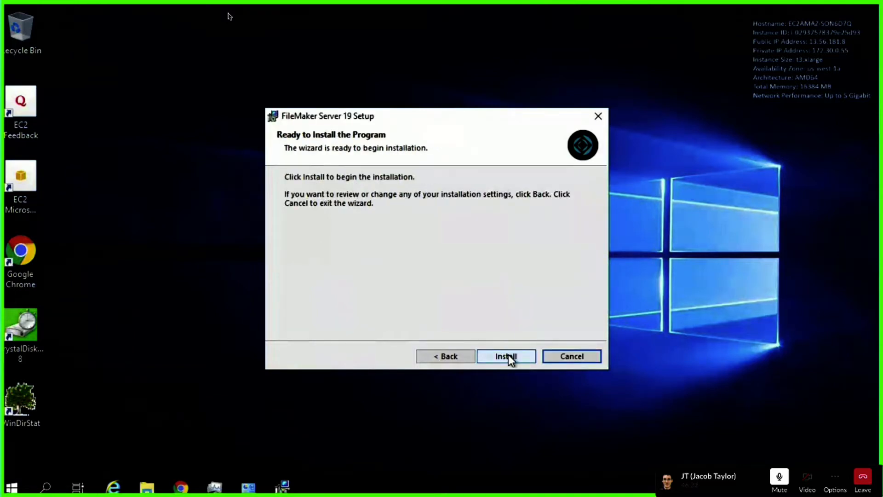
left_click(507, 357)
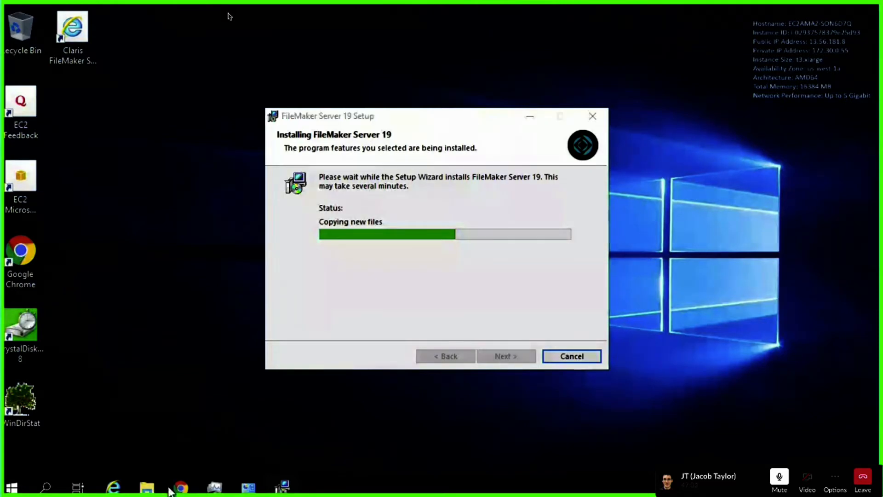
Search Windows for "remove" to open Add or remove programs, examine the installed apps, and move the FileMaker Server restart prompt clear of the list
left_click(150, 488)
left_click(391, 387)
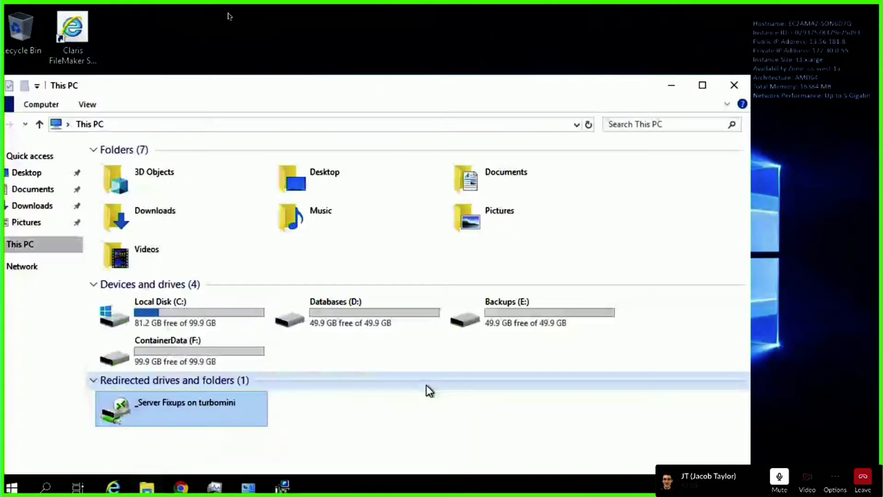
key("super")
type("remove")
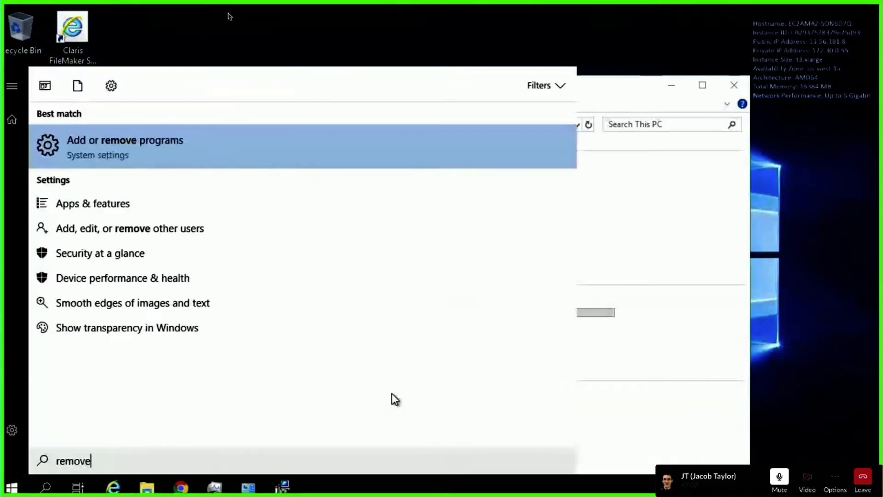
key("Return")
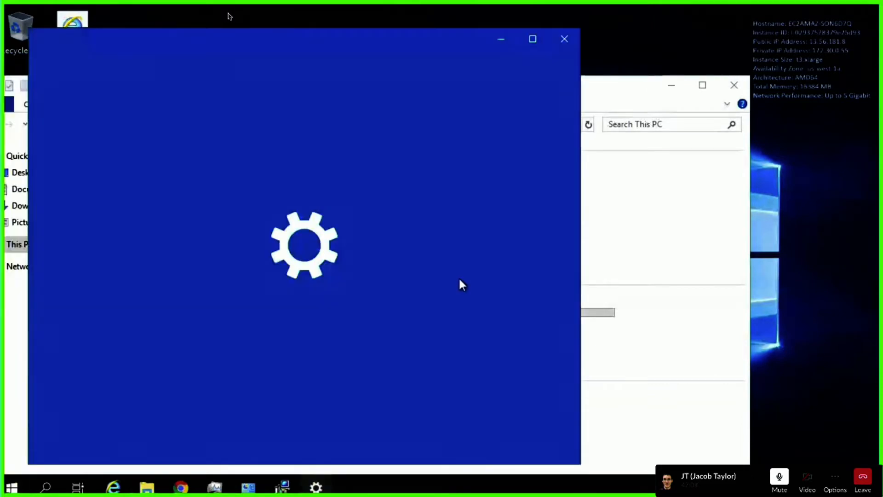
scroll(521, 252, "down", 5)
scroll(518, 247, "down", 4)
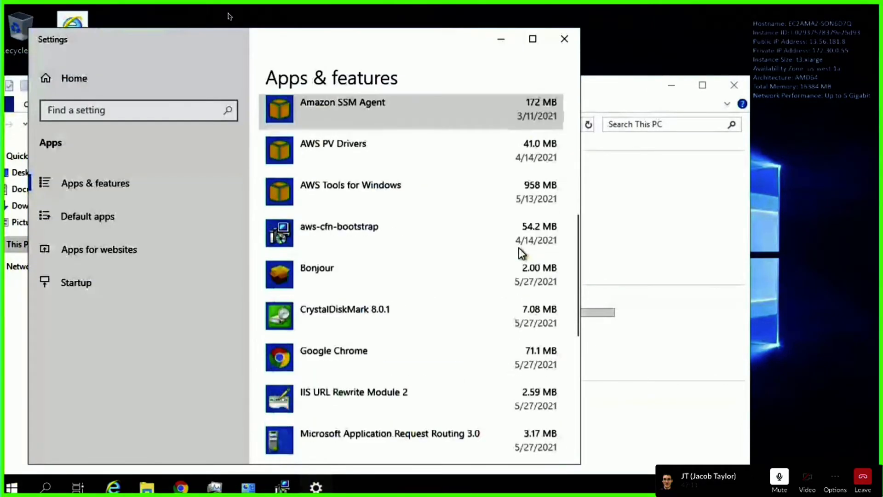
scroll(518, 247, "down", 5)
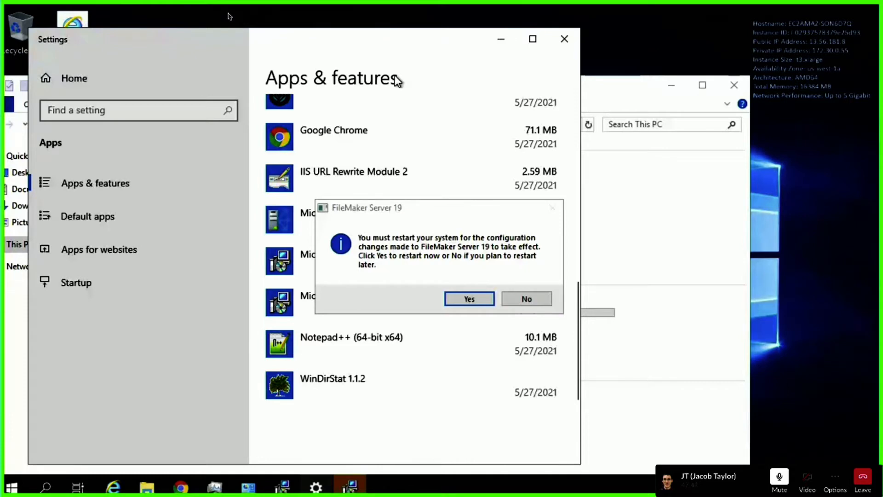
left_click_drag(439, 211, 717, 210)
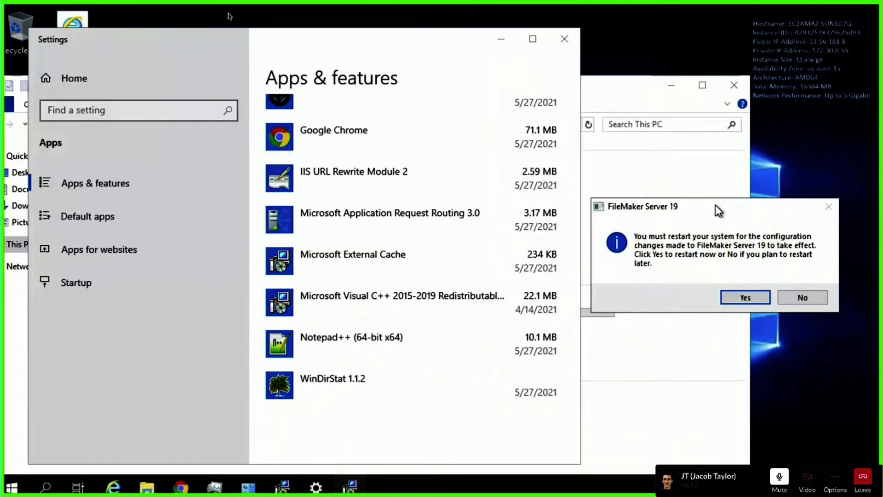
mouse_move(375, 282)
left_mouse_down()
mouse_move(251, 285)
mouse_move(276, 336)
mouse_move(573, 313)
mouse_move(501, 284)
mouse_move(350, 282)
left_mouse_up()
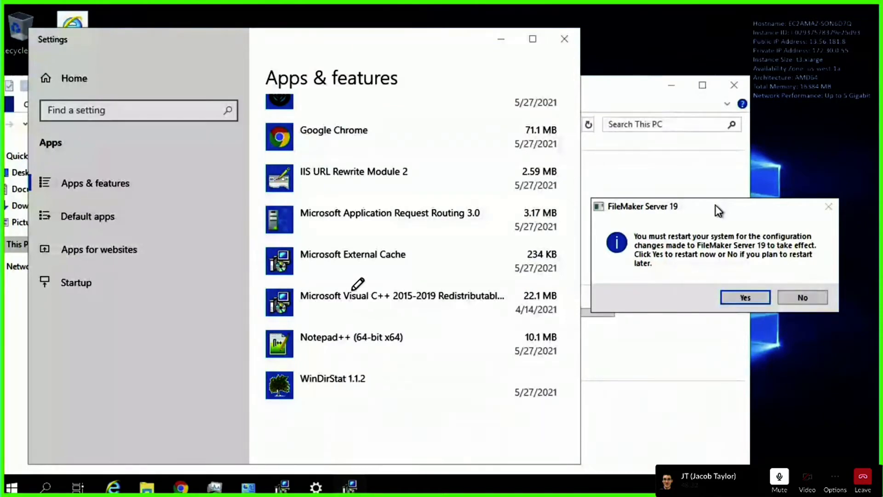
mouse_move(335, 277)
left_mouse_down()
mouse_move(251, 280)
mouse_move(257, 322)
mouse_move(557, 327)
mouse_move(565, 297)
mouse_move(533, 281)
mouse_move(313, 276)
left_mouse_up()
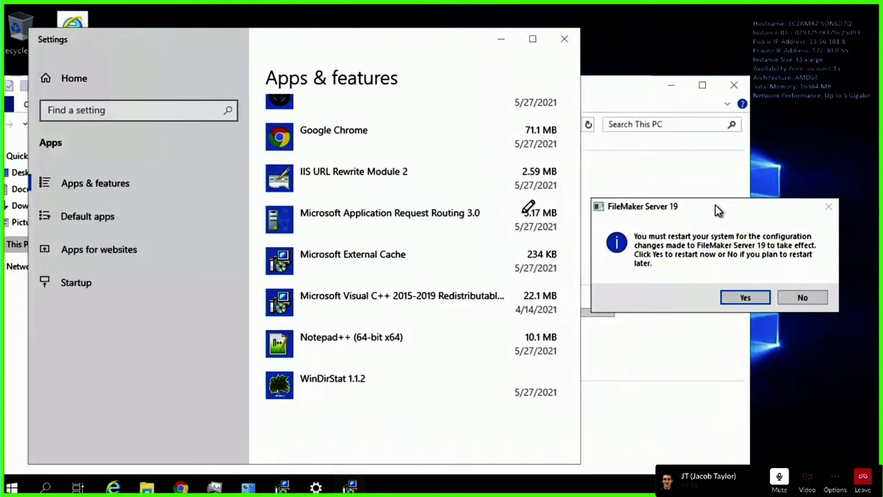
mouse_move(455, 277)
left_mouse_down()
mouse_move(236, 261)
mouse_move(295, 328)
mouse_move(545, 325)
mouse_move(575, 288)
mouse_move(405, 276)
left_mouse_up()
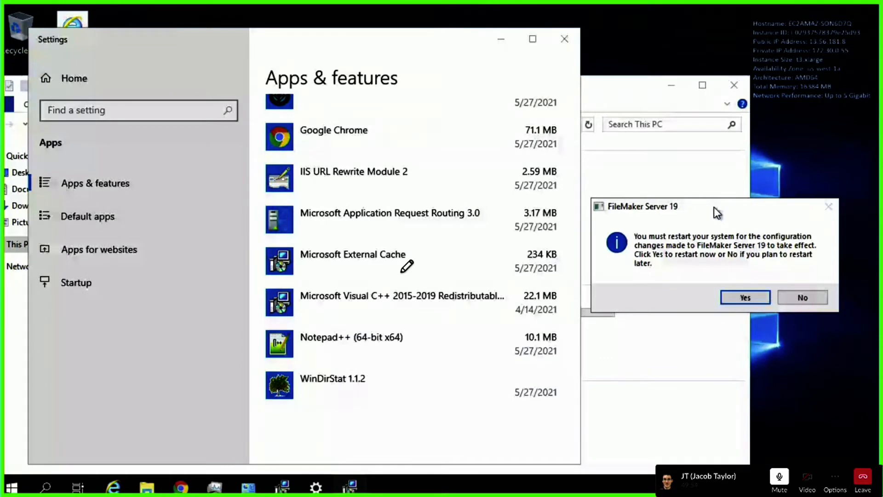
Examine the Apps & features list for the components installed with FileMaker Server 19, from Amazon Corretto and Bonjour to the IIS and Microsoft modules
scroll(389, 295, "up", 5)
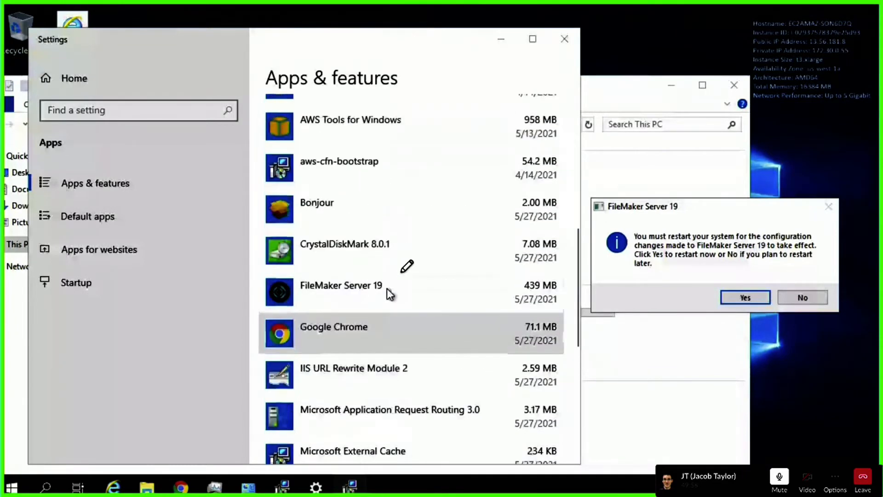
scroll(389, 294, "up", 1)
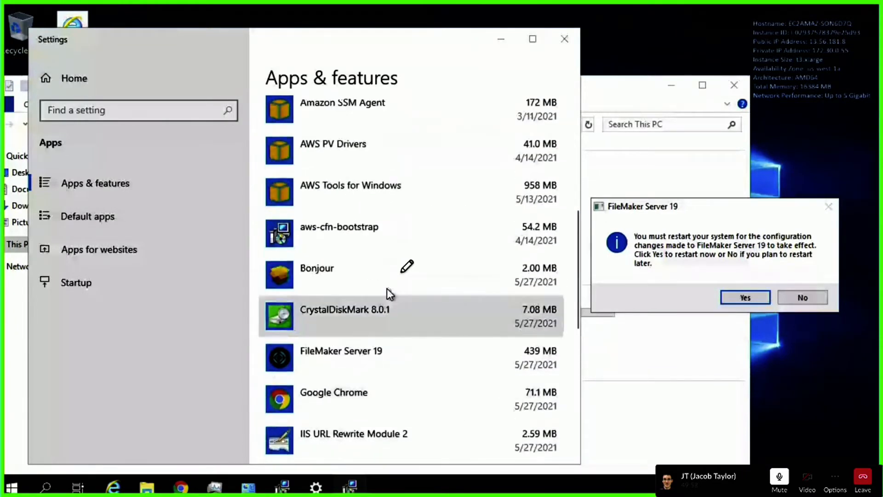
scroll(387, 289, "up", 8)
scroll(342, 283, "down", 4)
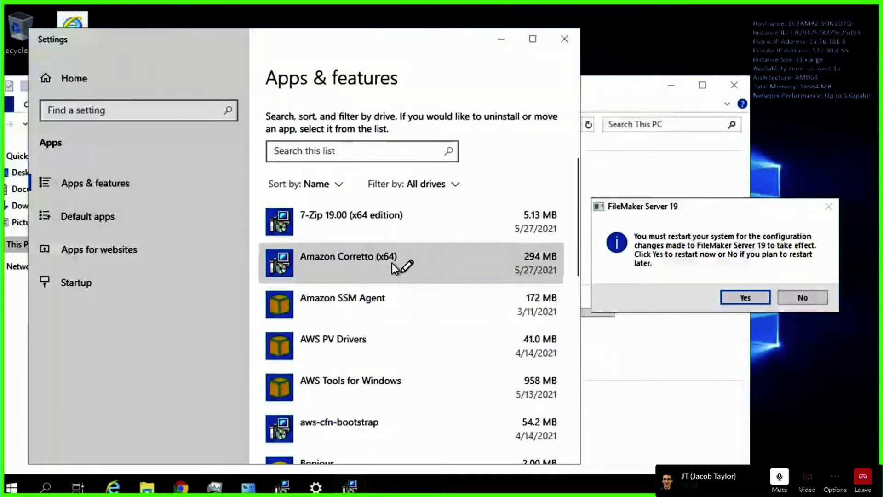
scroll(391, 263, "down", 3)
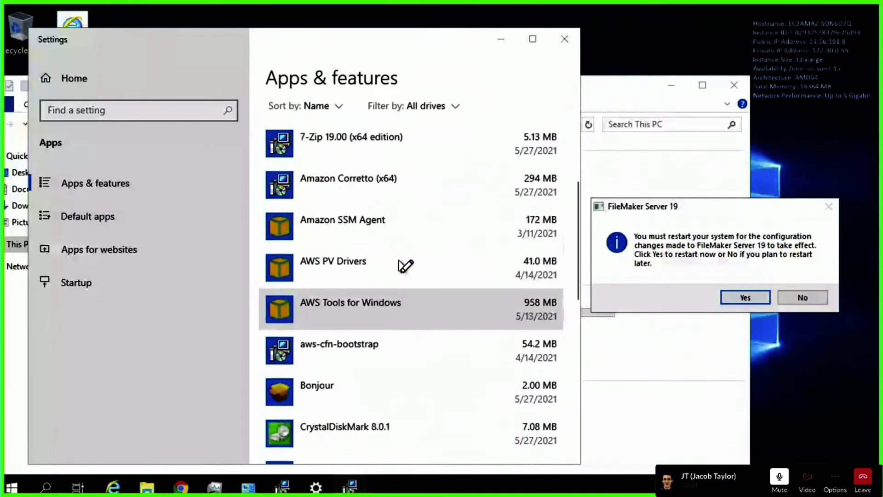
scroll(400, 262, "down", 1)
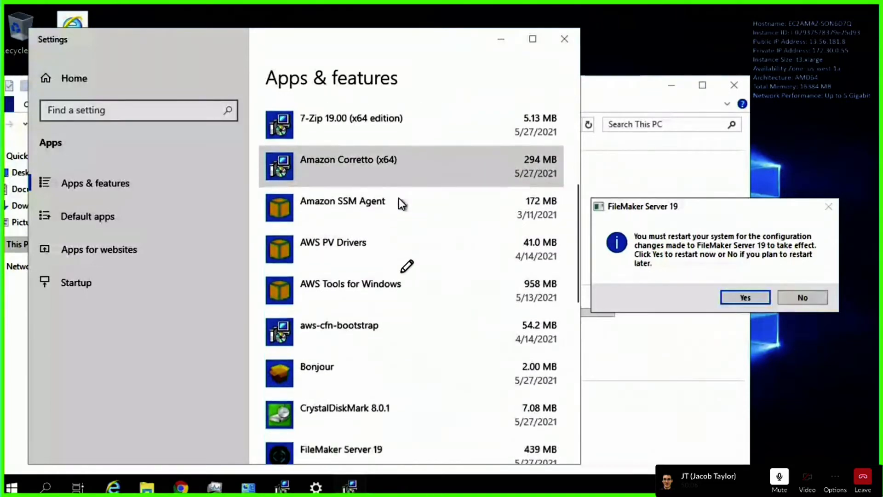
scroll(399, 199, "down", 10)
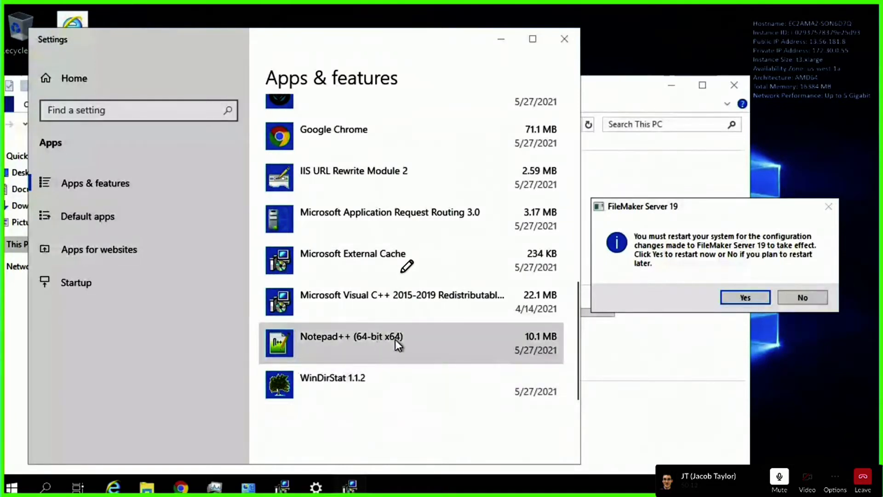
scroll(396, 338, "up", 7)
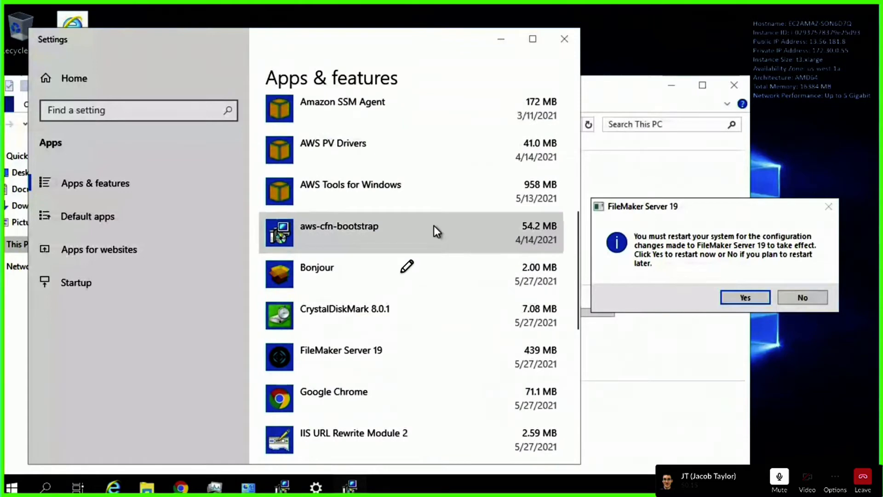
scroll(422, 246, "up", 3)
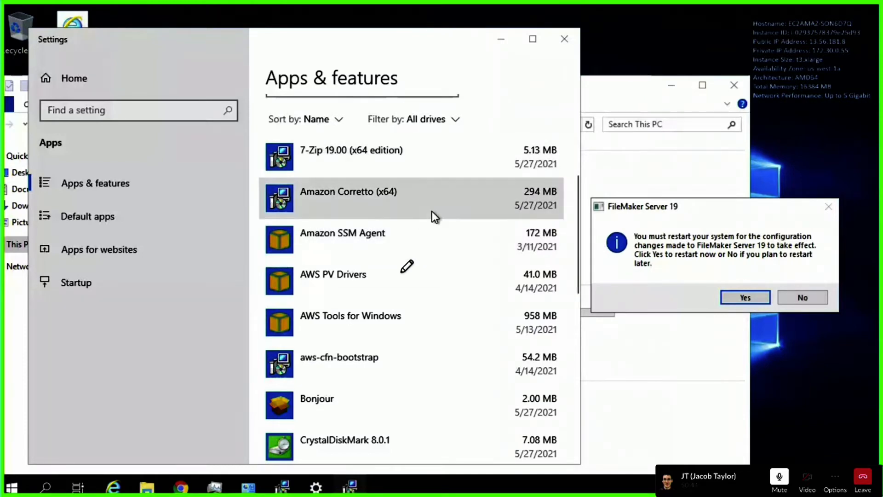
scroll(432, 211, "up", 2)
scroll(442, 209, "down", 5)
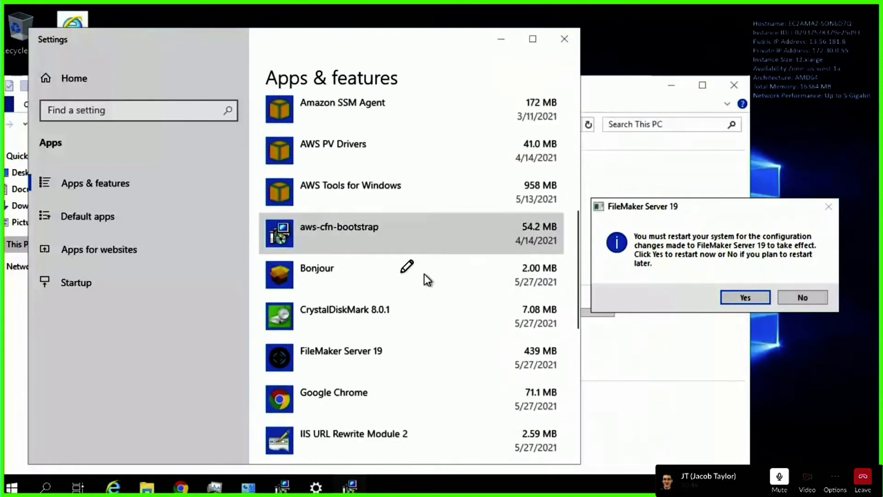
scroll(428, 279, "down", 5)
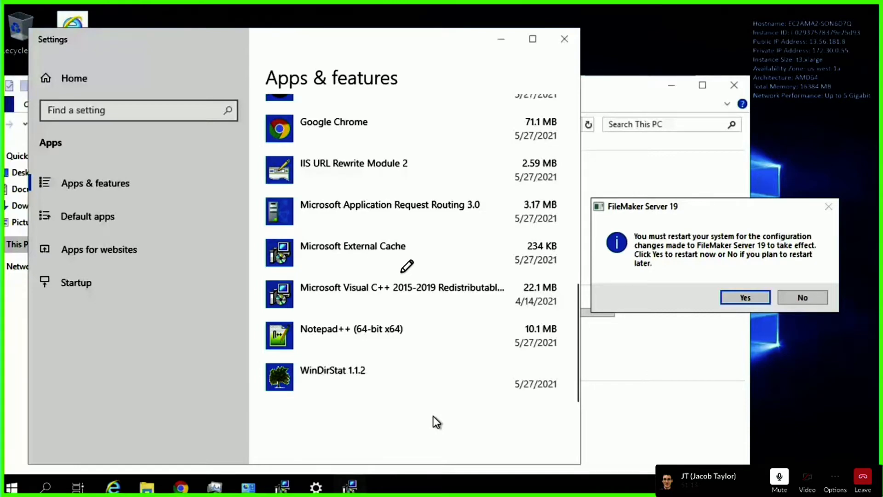
scroll(433, 416, "up", 5)
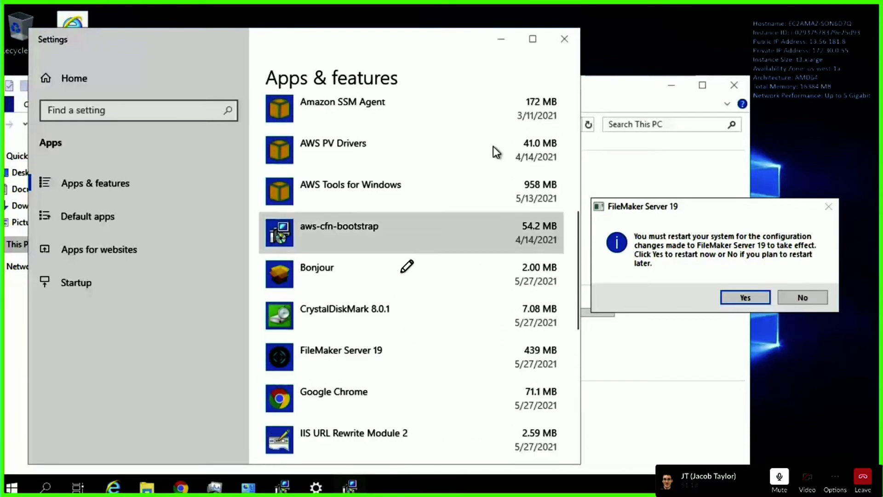
Close the Settings and This PC windows, and decline the immediate system restart for FileMaker Server 19
left_click(564, 39)
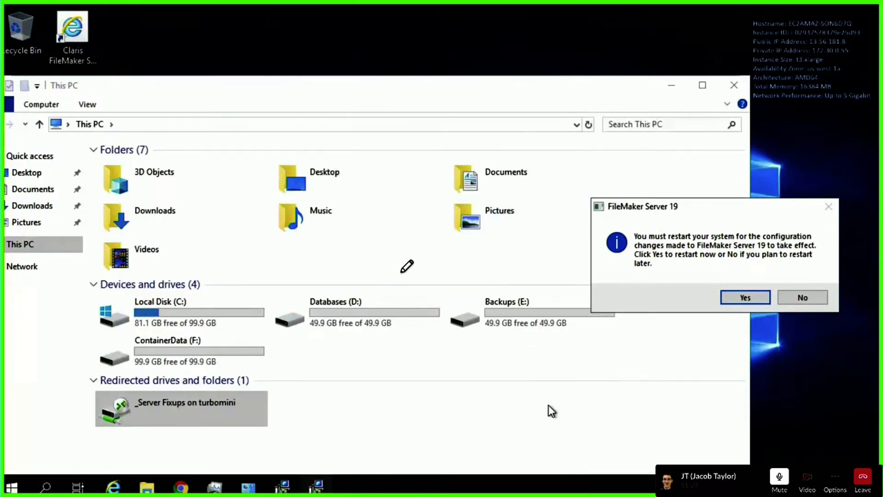
left_click(734, 85)
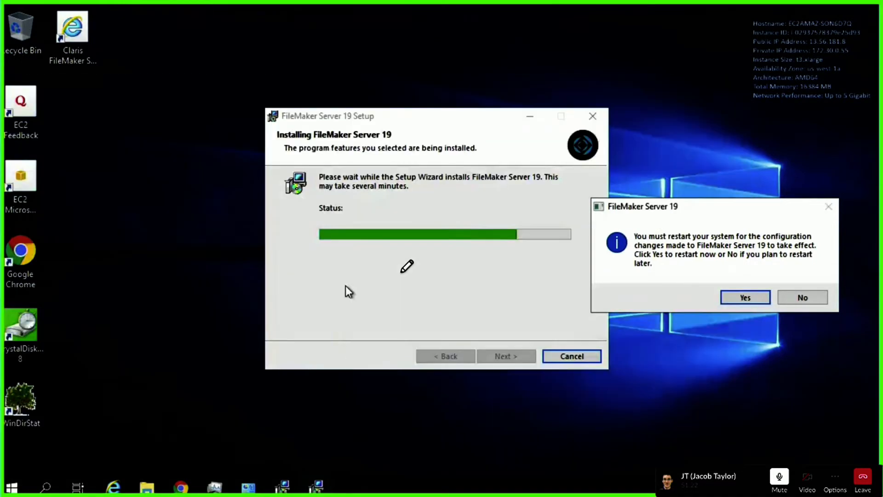
left_click(799, 300)
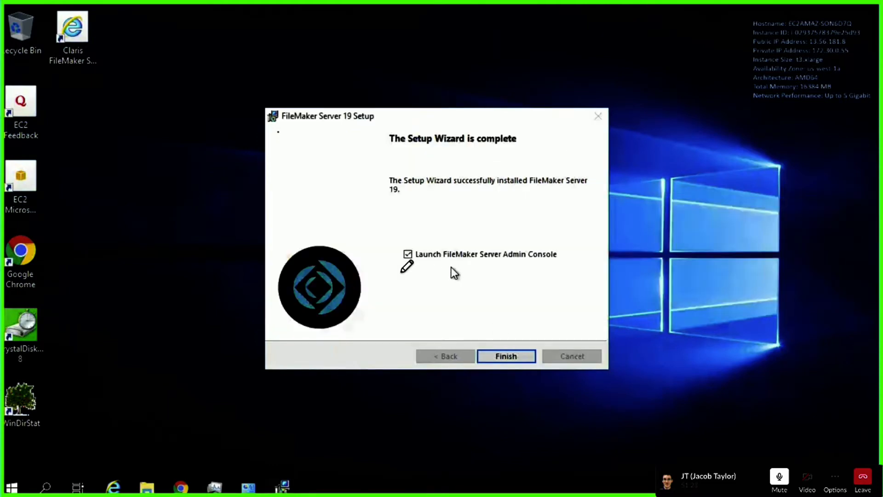
Finish the setup wizard with Launch FileMaker Server Admin Console enabled, and sign in to the console as admin with the account password
left_click(514, 357)
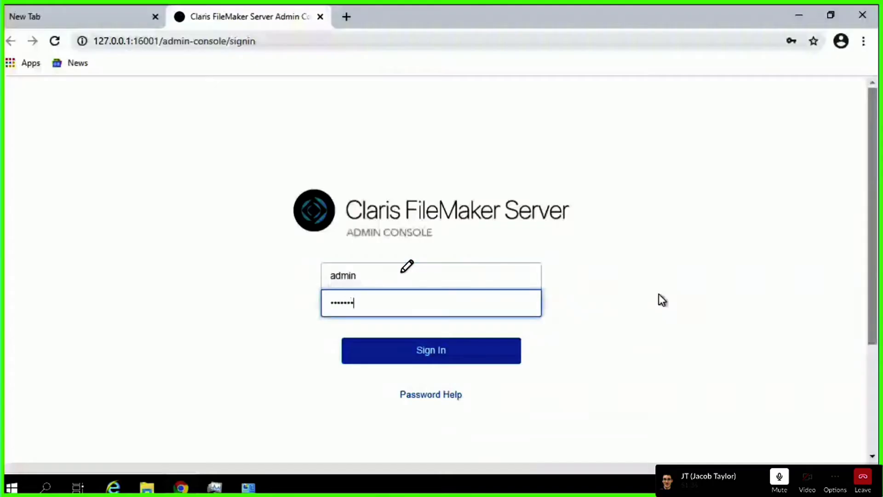
key("Return")
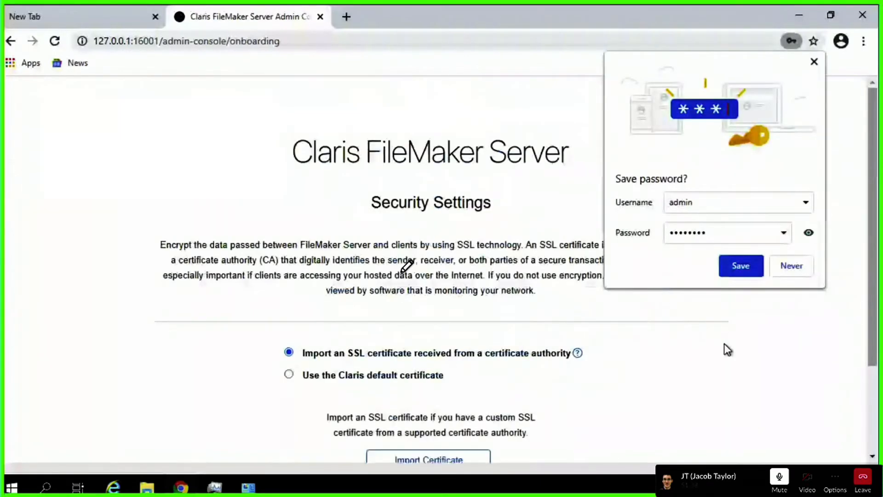
Save the admin login in the browser, choose the Claris default certificate in the security settings, and accept the risk of using it
left_click(730, 271)
scroll(588, 216, "down", 2)
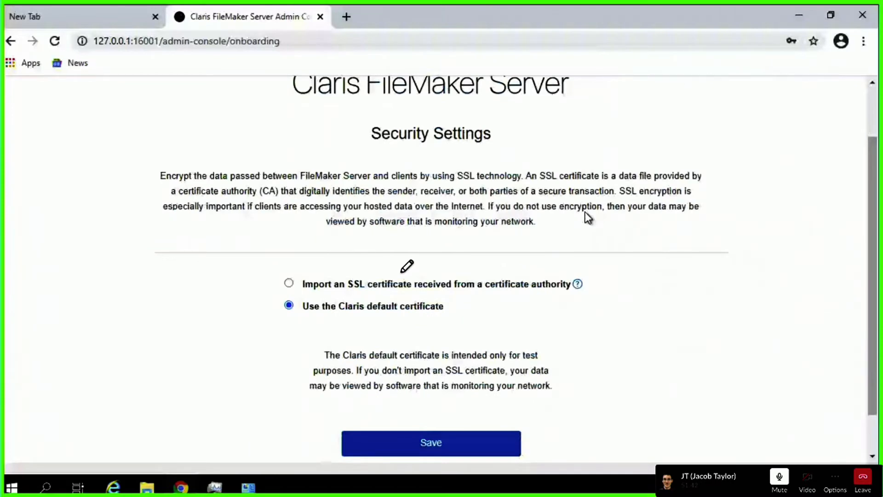
key("Return")
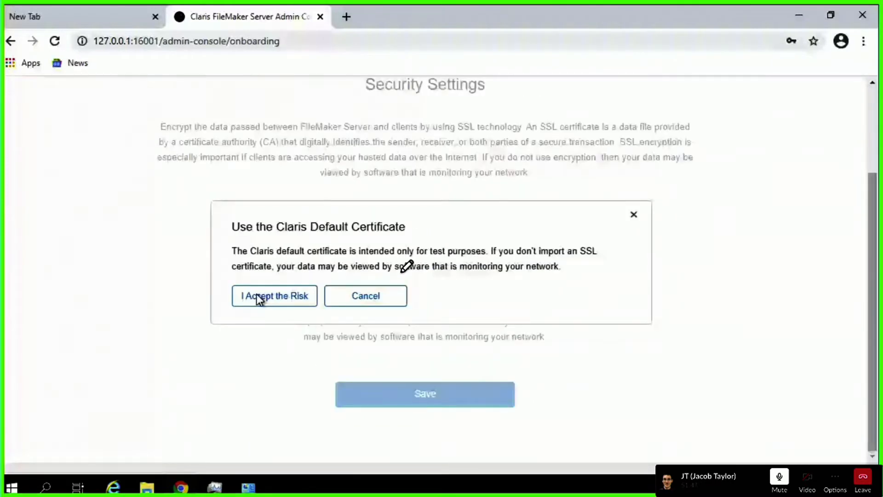
left_click(256, 297)
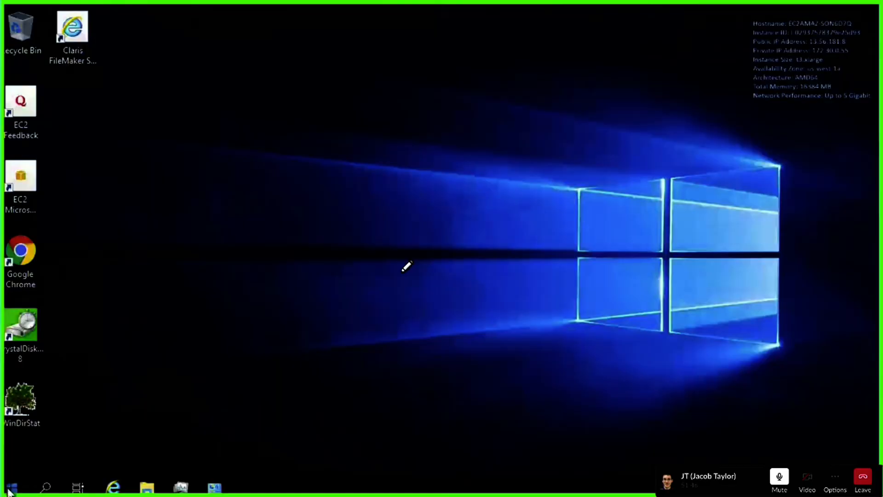
Update and restart the server, giving Application: Installation (Planned) as the reason
left_click(11, 489)
left_click(12, 458)
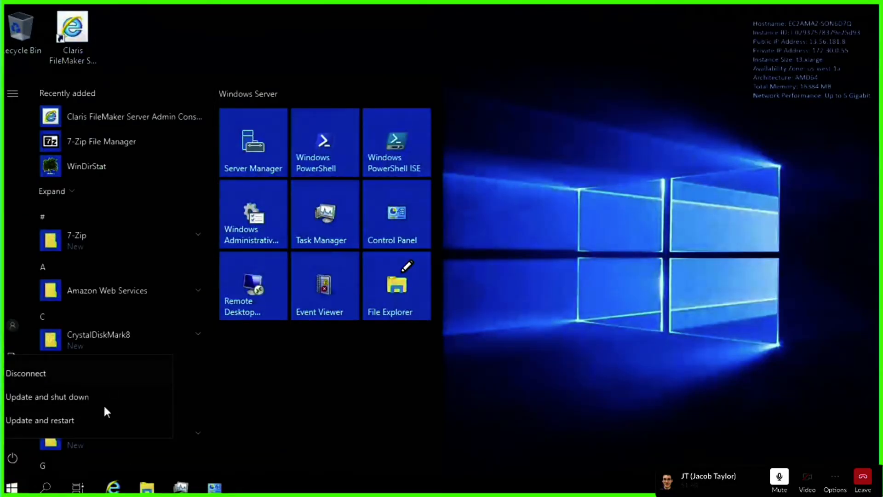
left_click(108, 420)
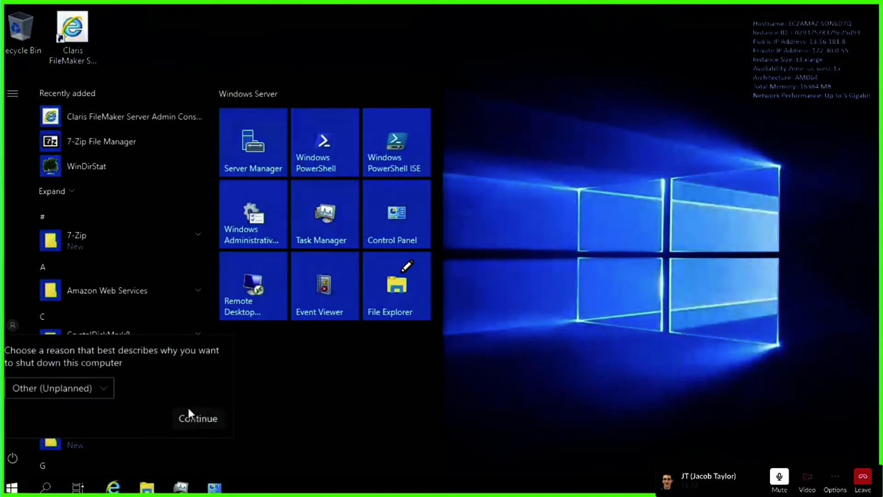
left_click(81, 388)
scroll(121, 376, "down", 3)
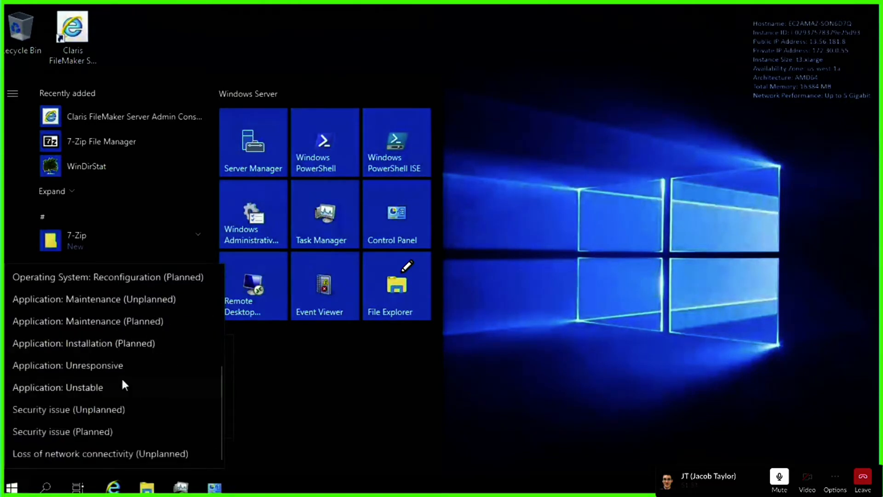
left_click(131, 352)
left_click(198, 436)
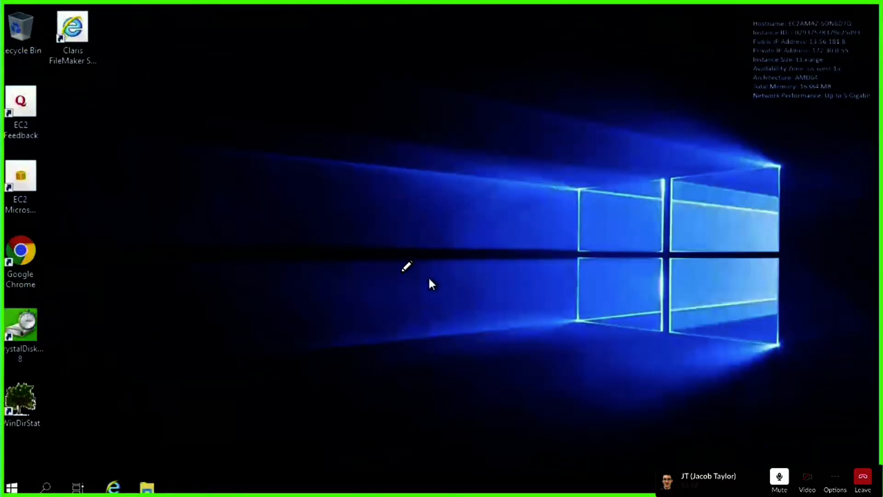
Open Task Manager to check the running FileMaker Server background processes, and minimize it
right_click(720, 463)
left_click(736, 445)
right_click(750, 486)
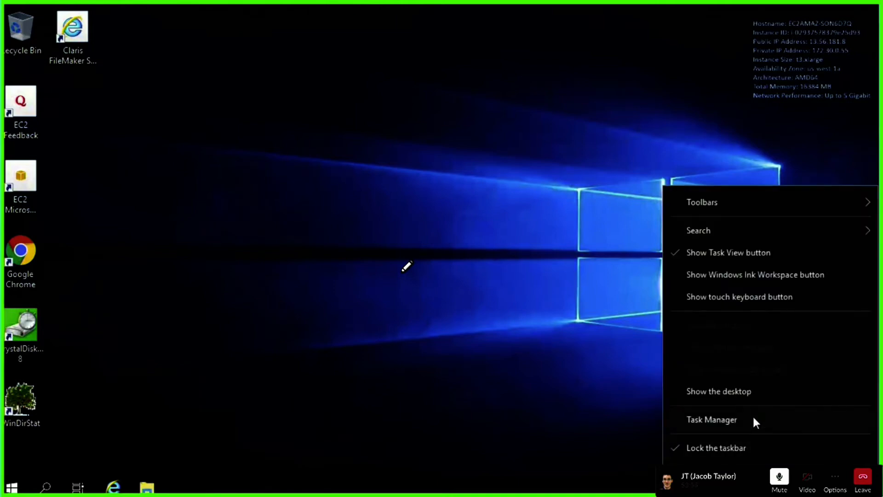
left_click(753, 418)
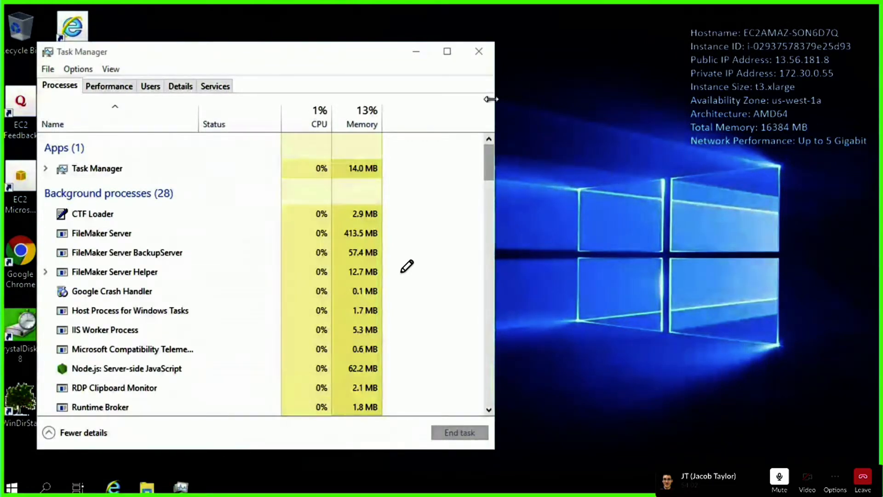
left_click(416, 52)
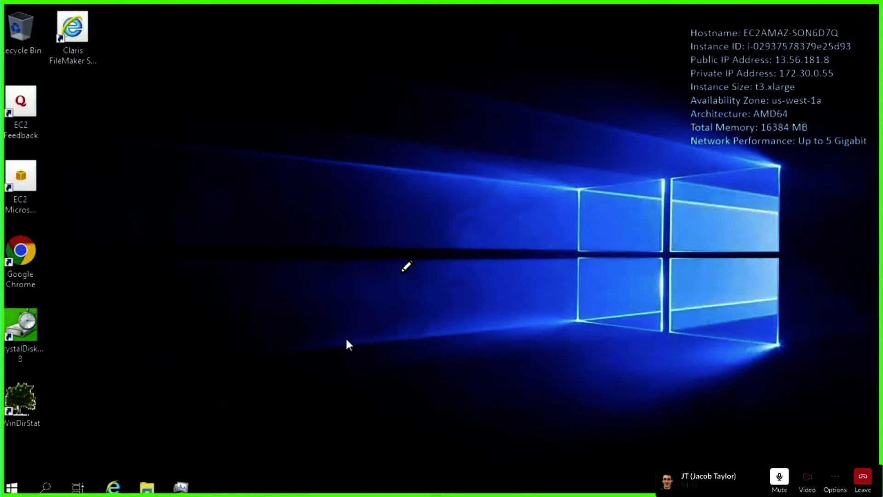
Reopen the FileMaker Server Admin Console in Chrome and examine the dashboard's system overview, volume status and system statistics
right_click(298, 253)
left_click(221, 230)
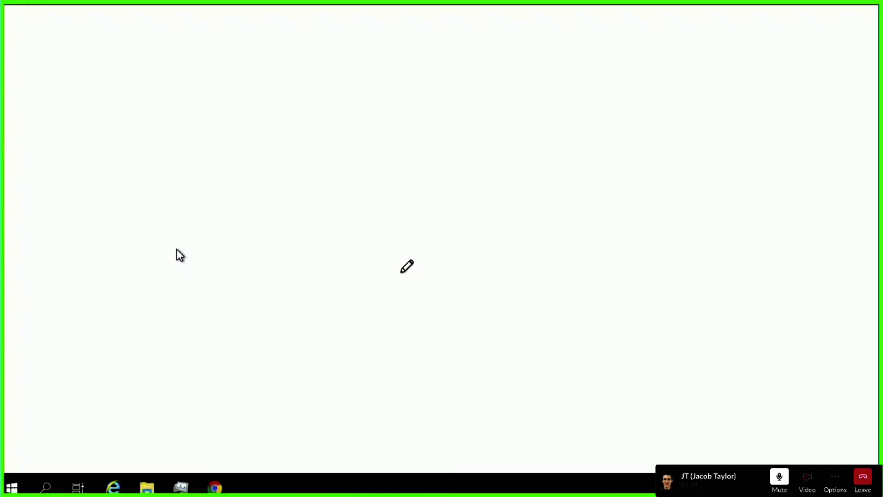
left_click(214, 489)
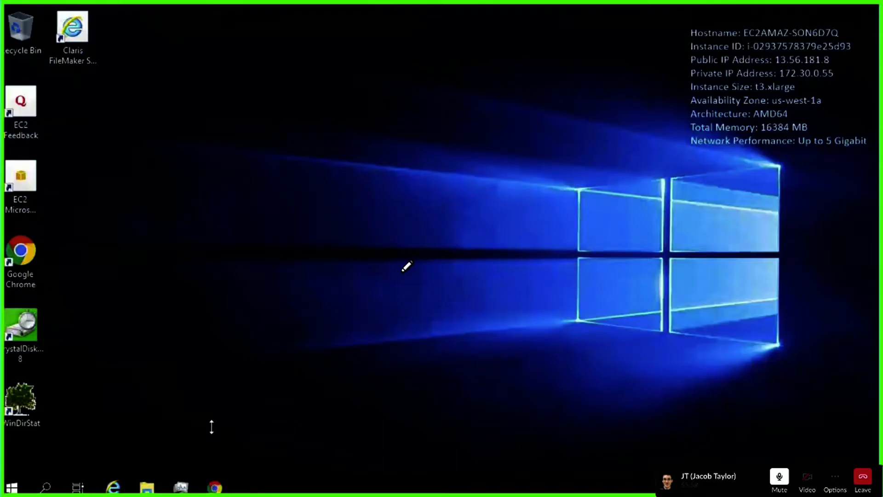
key("ctrl+shift+Escape")
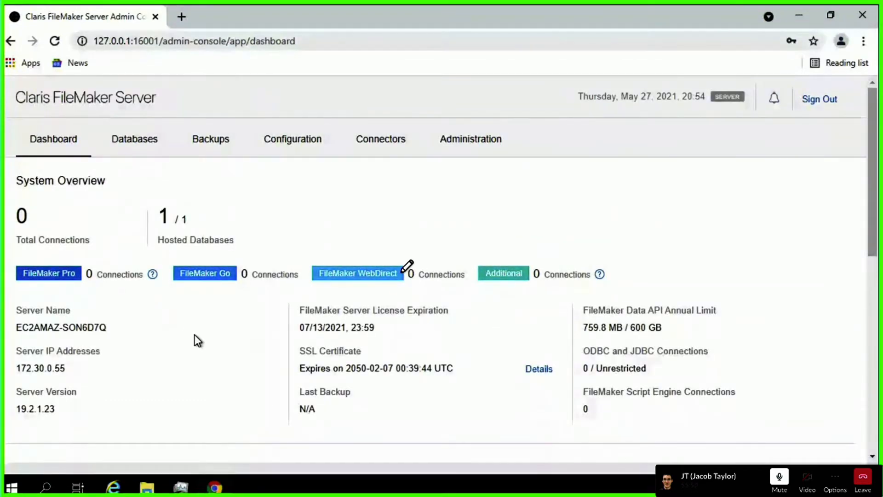
scroll(481, 319, "down", 8)
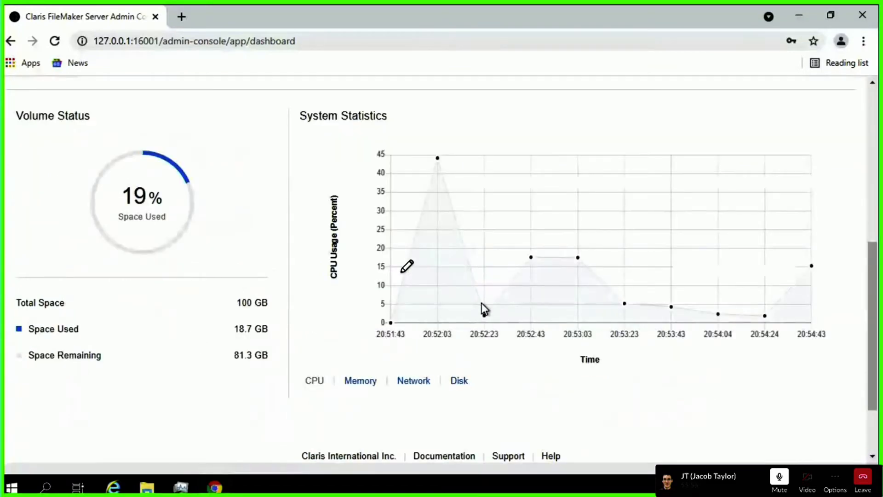
scroll(481, 303, "up", 8)
Set the Windows time zone to (UTC-08:00) Pacific Time (US & Canada) and close the date and time settings
right_click(754, 130)
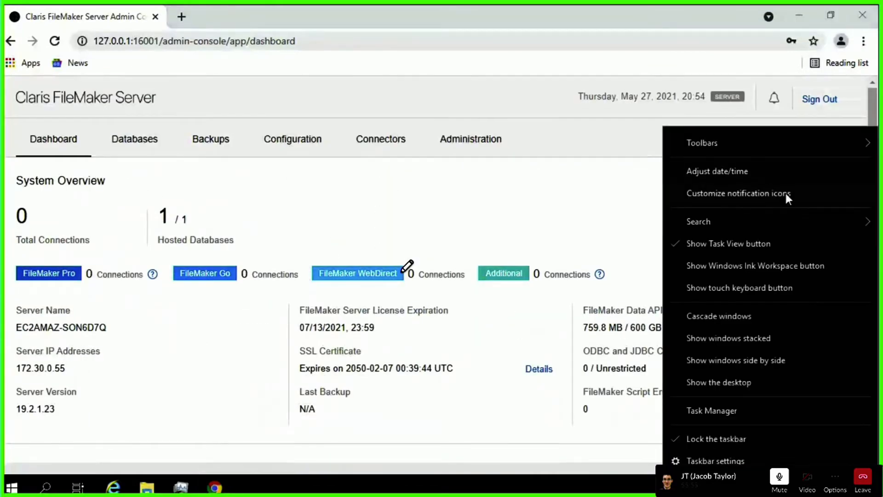
left_click(723, 171)
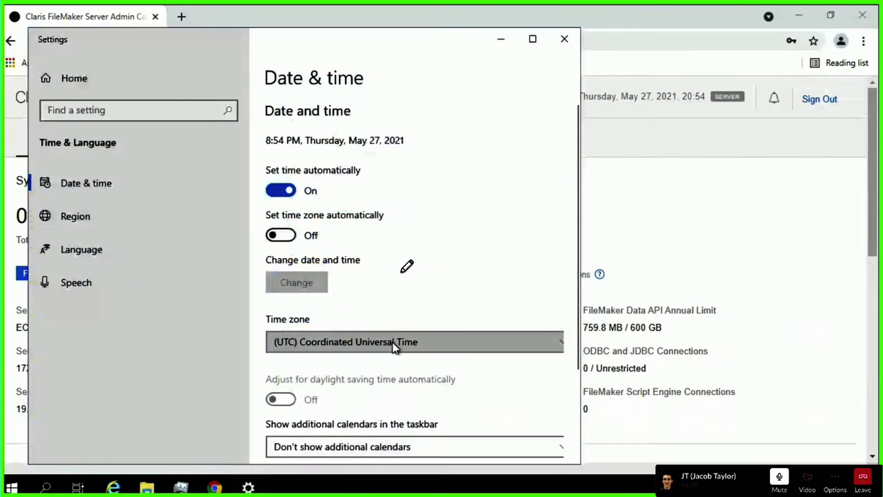
left_click(393, 342)
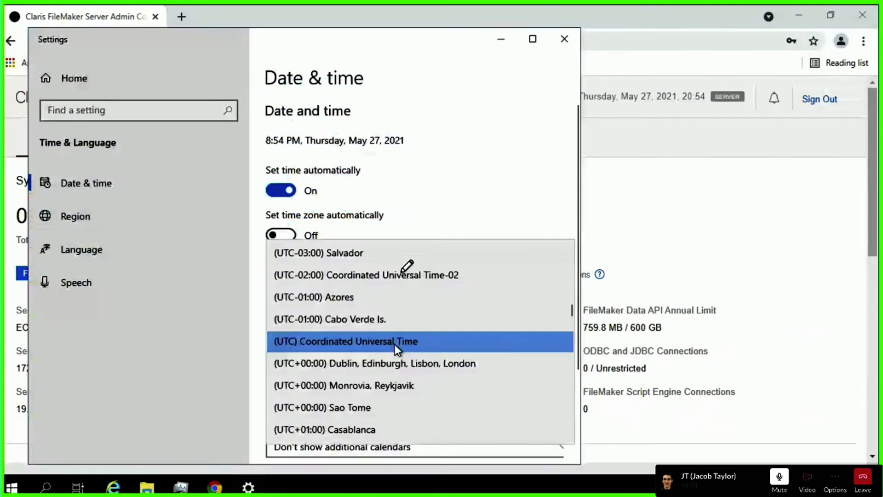
scroll(410, 300, "up", 8)
scroll(411, 300, "up", 3)
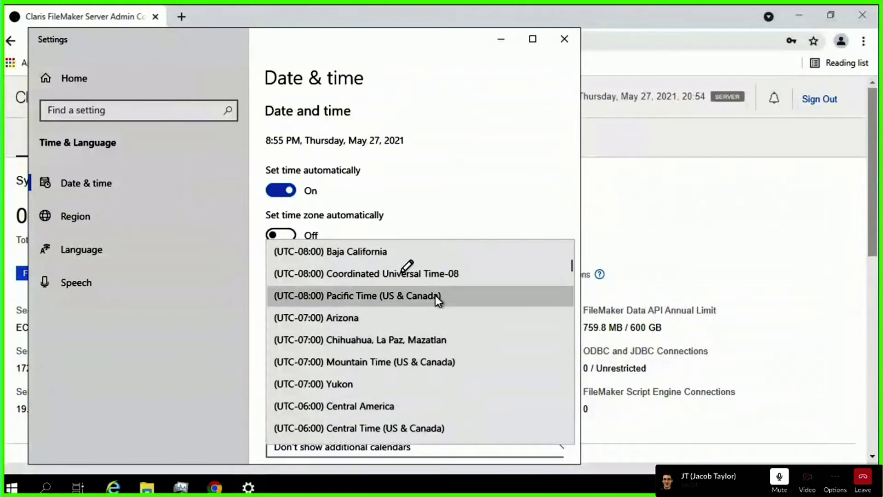
left_click(390, 303)
mouse_move(565, 4)
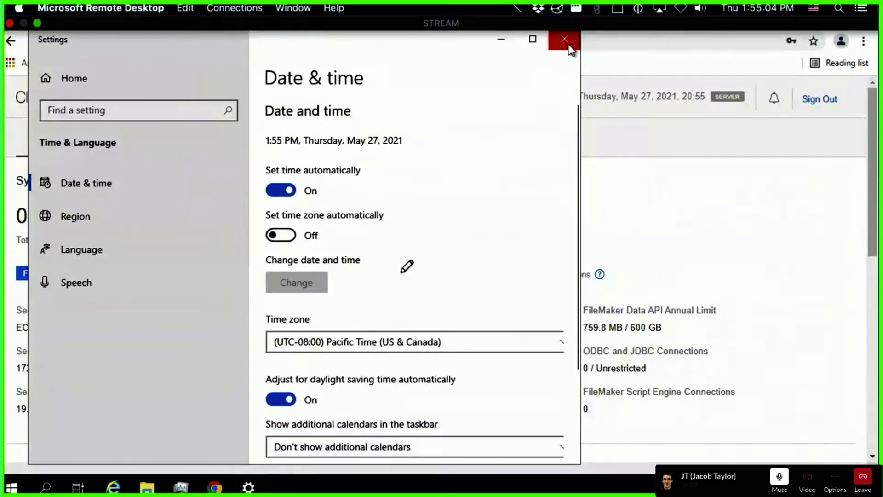
left_click(565, 39)
Turn on Always show all icons in the notification area for the taskbar and close Settings
right_click(665, 484)
left_click(699, 460)
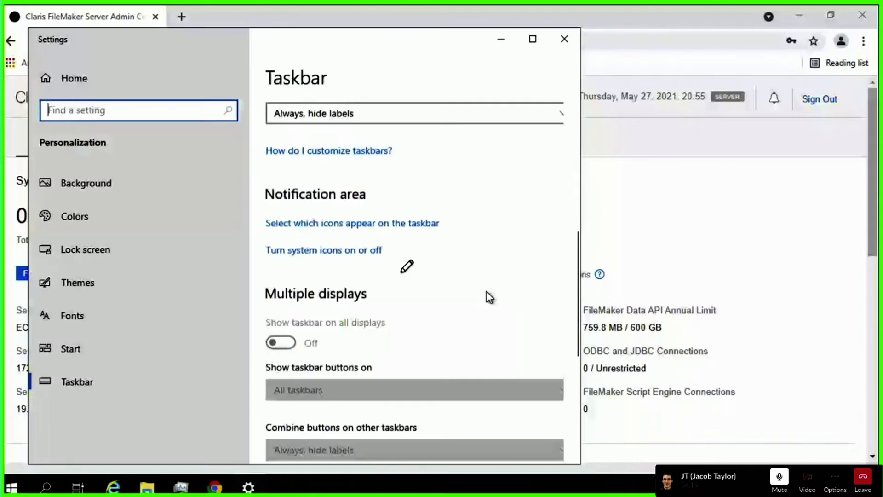
scroll(418, 285, "up", 1)
left_click(418, 272)
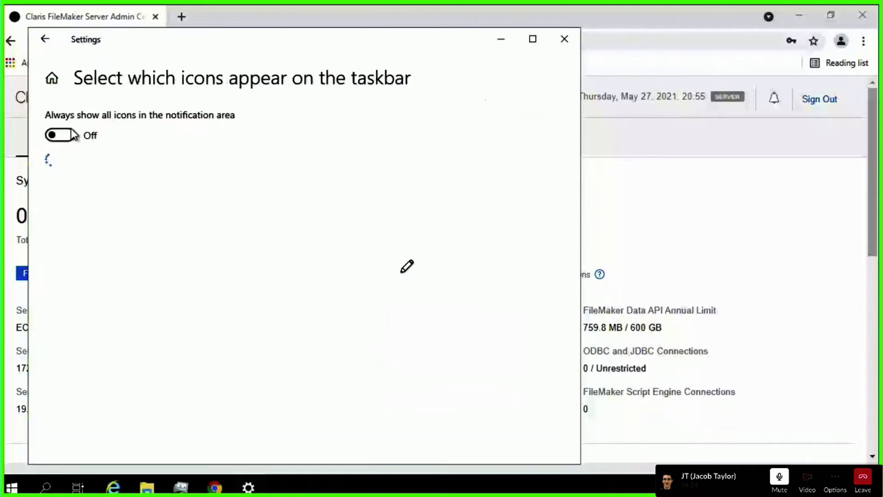
left_click(70, 134)
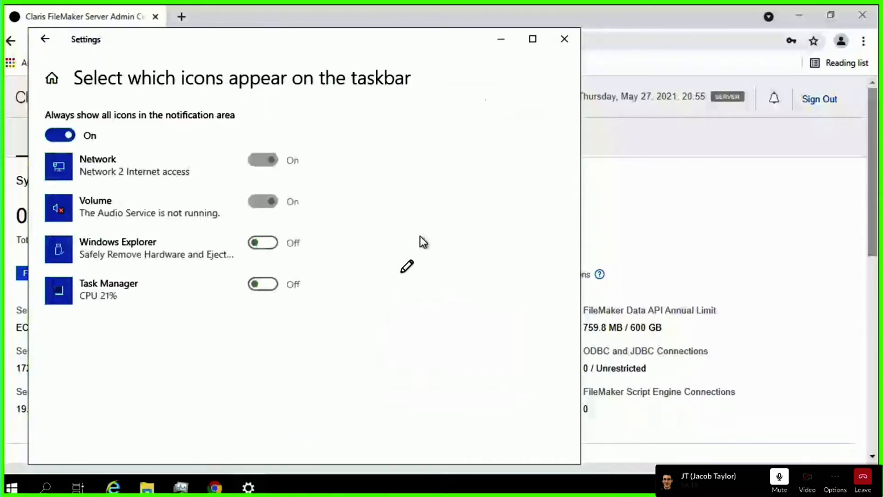
key("alt+F4")
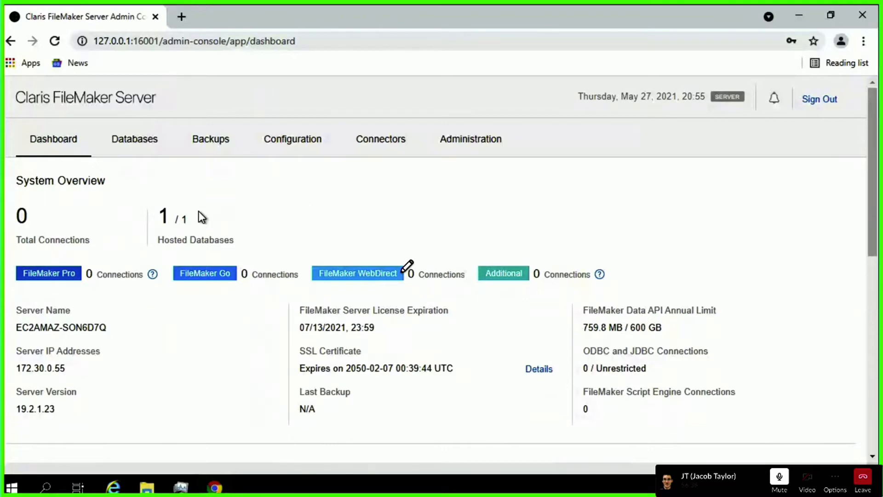
Review the hosted databases, and disable automatic opening of databases in the database folders in the server's general configuration
left_click(134, 144)
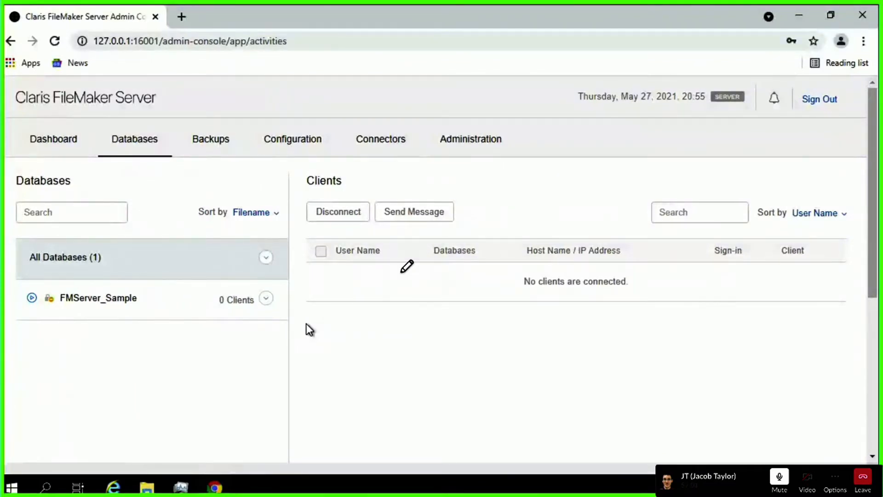
left_click(274, 142)
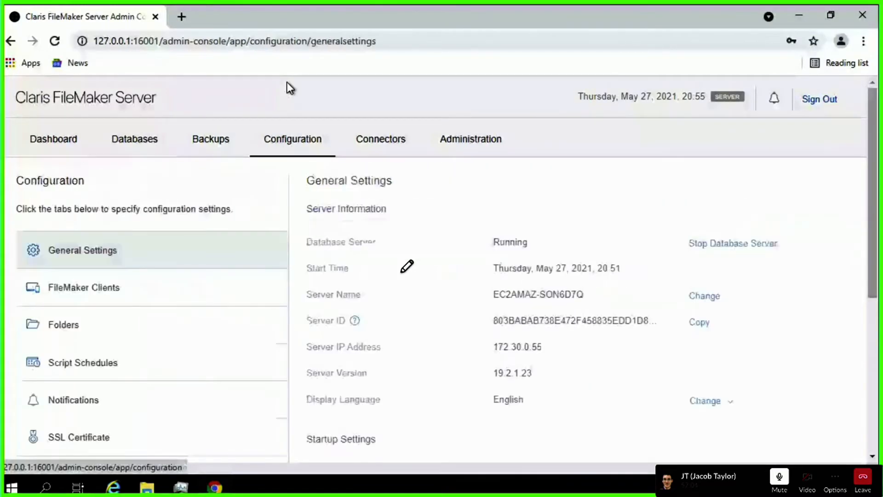
scroll(316, 368, "down", 3)
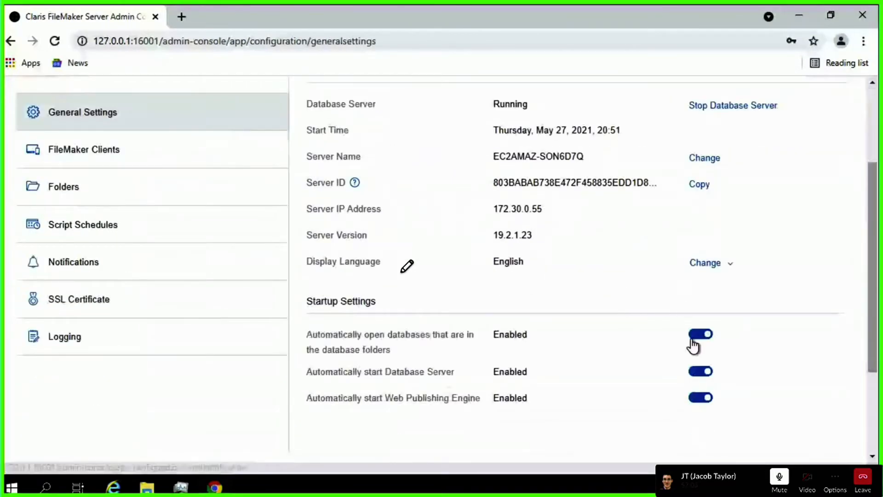
left_click(694, 340)
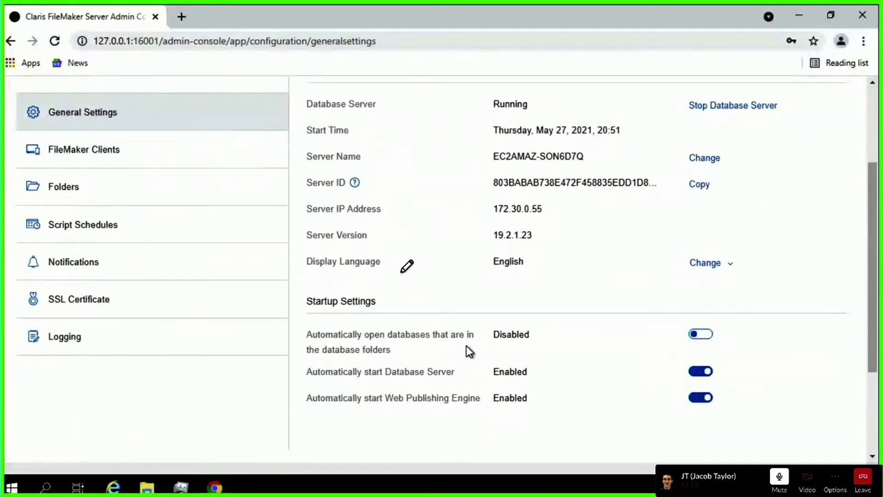
left_click_drag(389, 351, 306, 336)
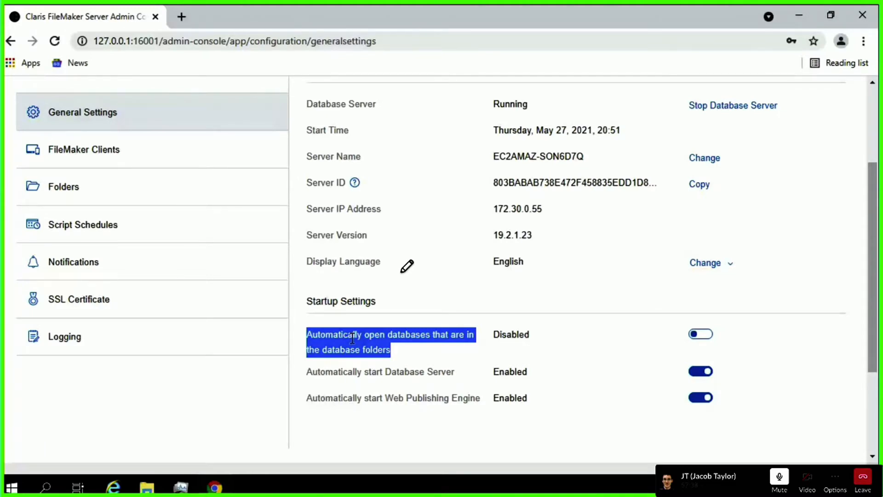
left_click(403, 268)
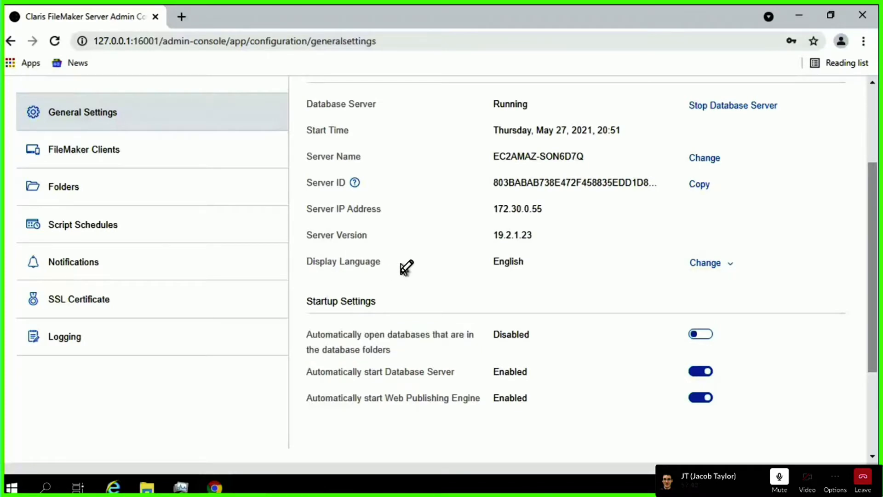
Take the Slack call window out of full screen and circle the Automatically open databases startup setting with the drawing pen
mouse_move(25, 3)
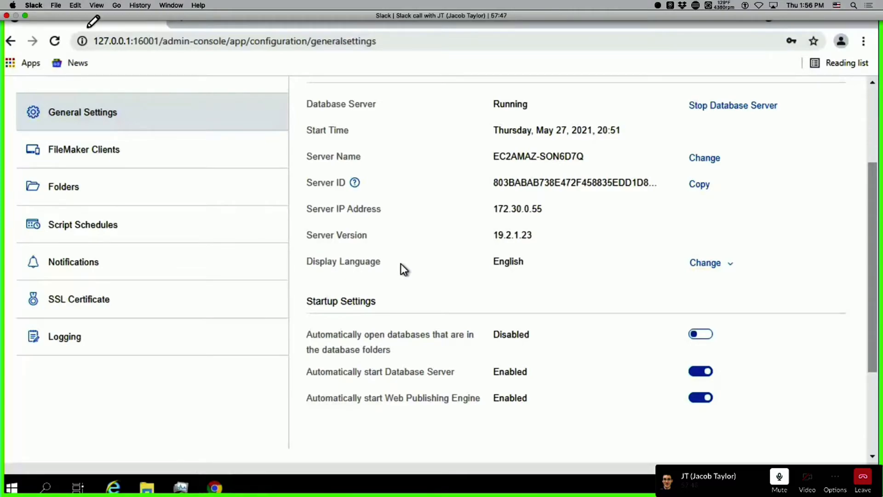
left_click(25, 16)
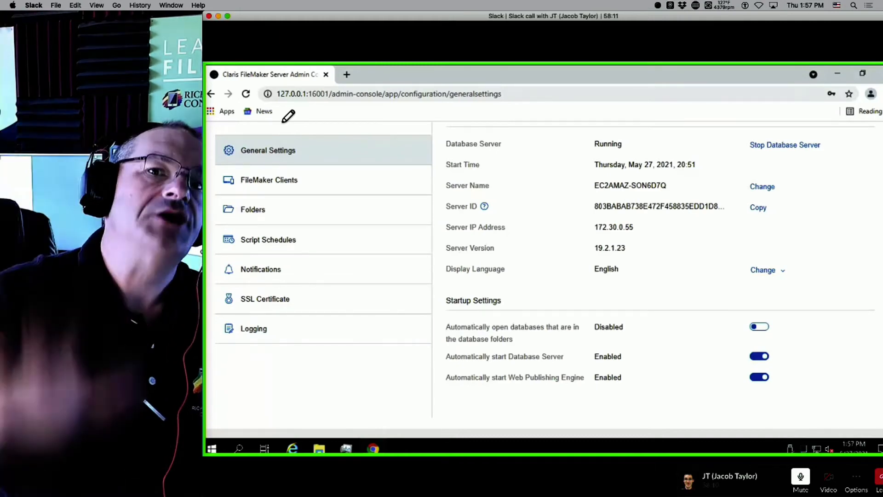
mouse_move(788, 318)
left_mouse_down()
mouse_move(738, 316)
mouse_move(744, 336)
mouse_move(781, 333)
mouse_move(786, 316)
left_mouse_up()
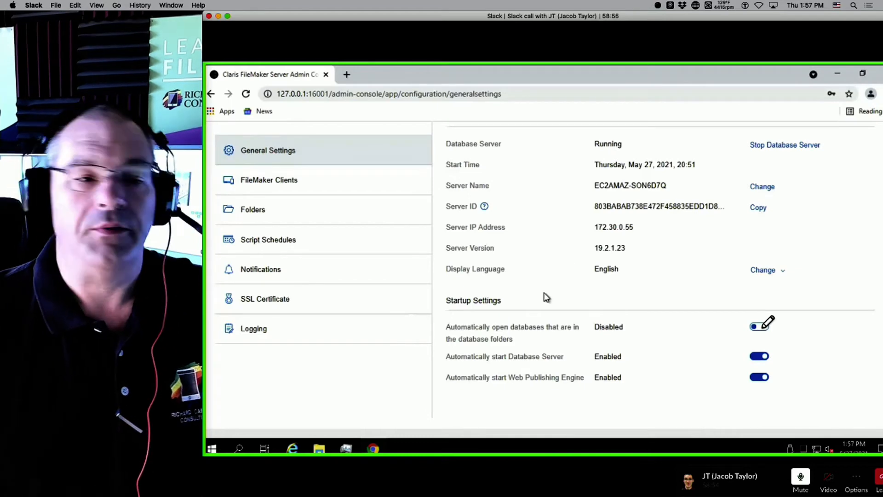
scroll(768, 322, "up", 2)
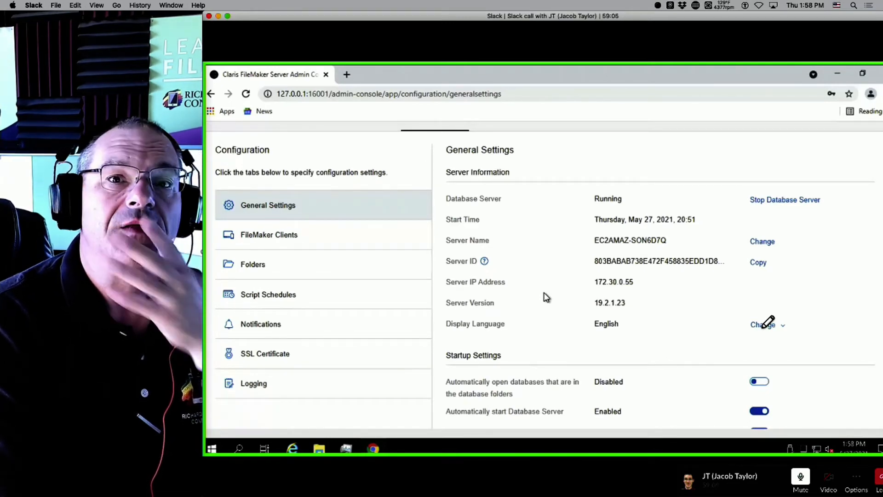
mouse_move(731, 368)
left_mouse_down()
mouse_move(418, 377)
mouse_move(418, 396)
mouse_move(773, 405)
mouse_move(809, 387)
mouse_move(737, 366)
left_mouse_up()
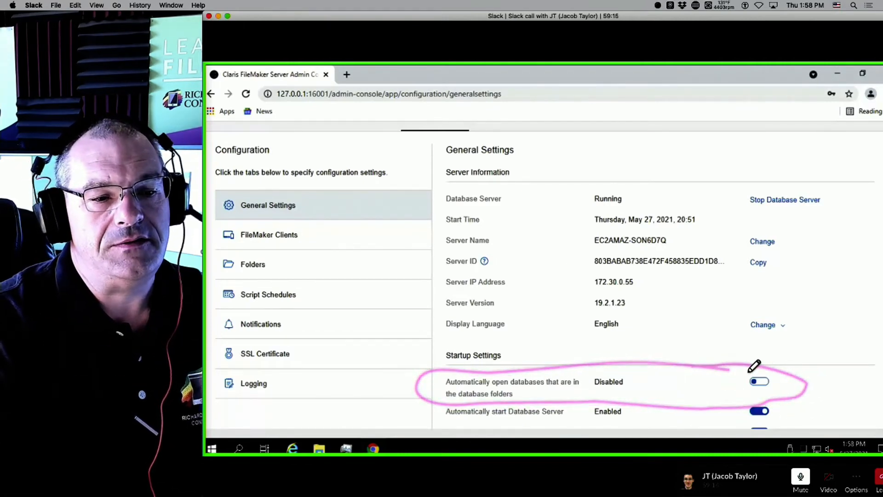
mouse_move(746, 369)
left_mouse_down()
mouse_move(440, 363)
mouse_move(430, 388)
mouse_move(444, 405)
mouse_move(599, 402)
mouse_move(781, 397)
mouse_move(805, 381)
mouse_move(723, 365)
left_mouse_up()
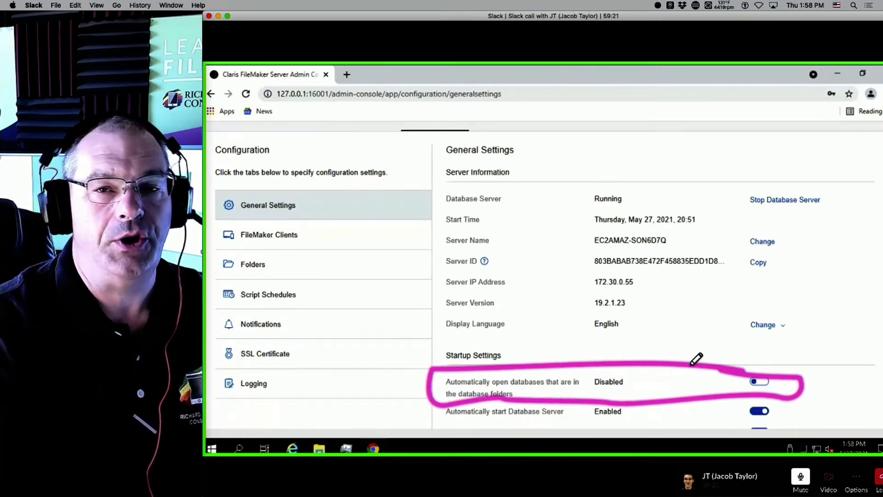
Mark the switch for automatically opening databases with the drawing pen
mouse_move(783, 367)
left_mouse_down()
mouse_move(740, 386)
mouse_move(785, 384)
mouse_move(755, 359)
mouse_move(745, 391)
mouse_move(774, 393)
mouse_move(777, 370)
mouse_move(747, 361)
mouse_move(768, 392)
mouse_move(779, 390)
left_mouse_up()
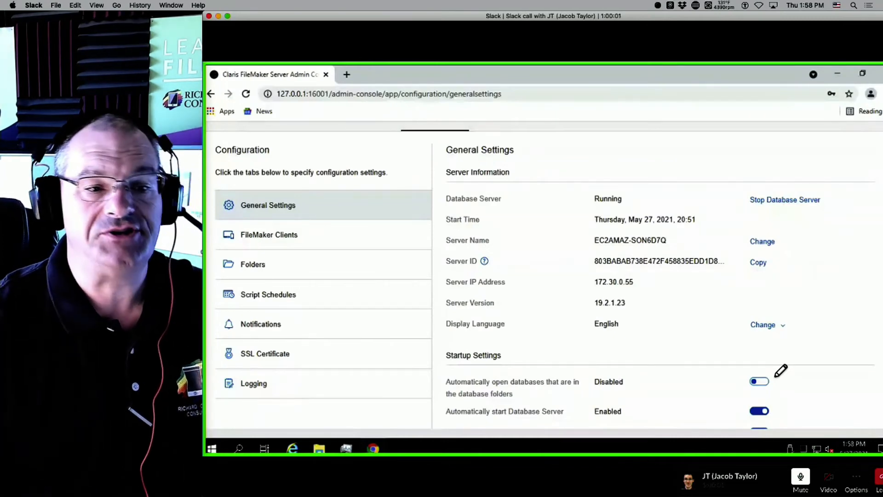
mouse_move(777, 372)
left_mouse_down()
mouse_move(739, 373)
mouse_move(778, 396)
mouse_move(795, 382)
mouse_move(778, 371)
left_mouse_up()
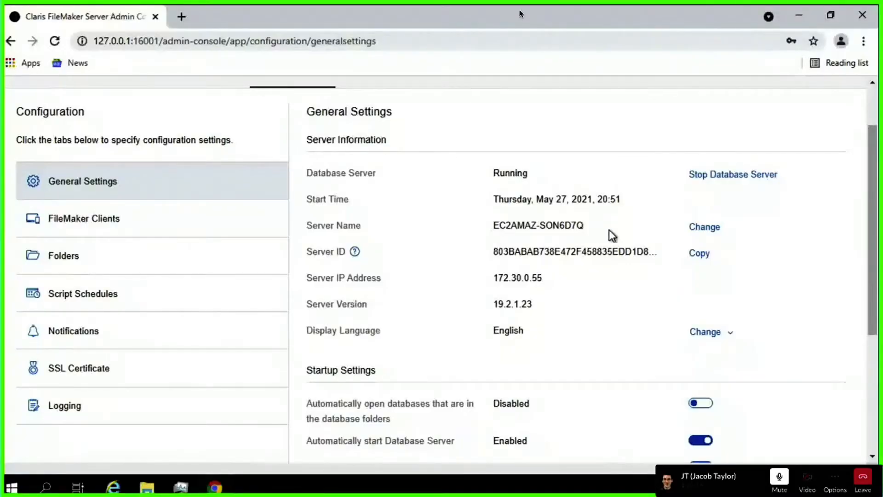
Highlight the server name in the general settings' server information to point it out
left_click_drag(484, 223, 367, 221)
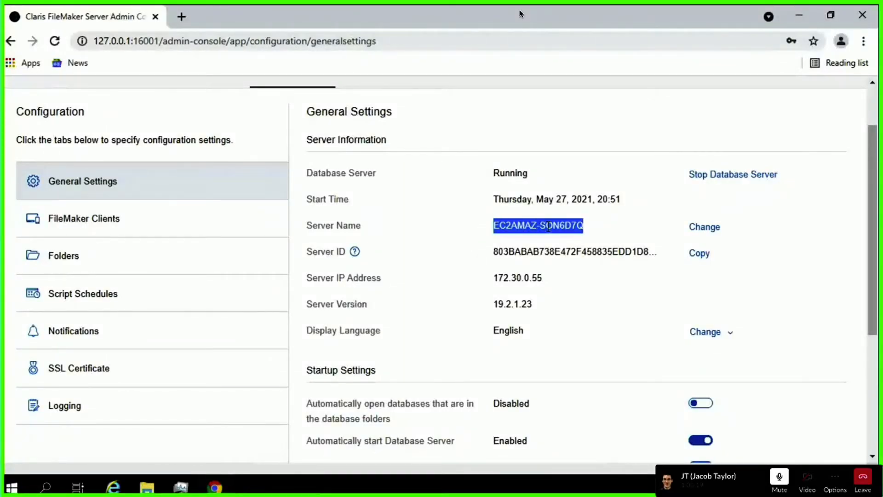
left_click(525, 224)
left_click_drag(495, 226, 584, 227)
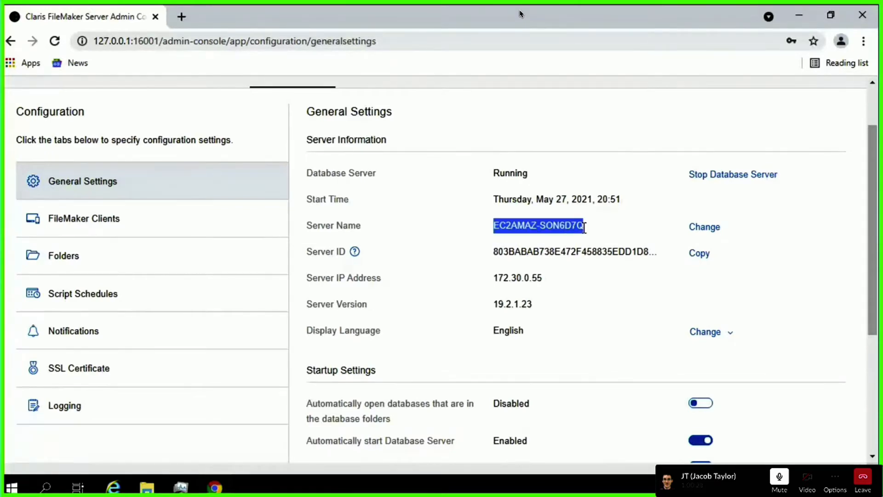
left_click(584, 227)
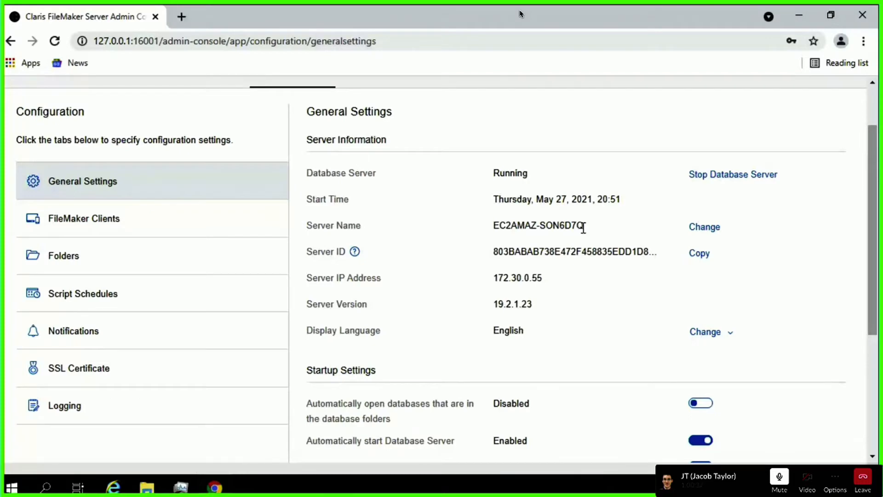
left_click_drag(583, 227, 496, 225)
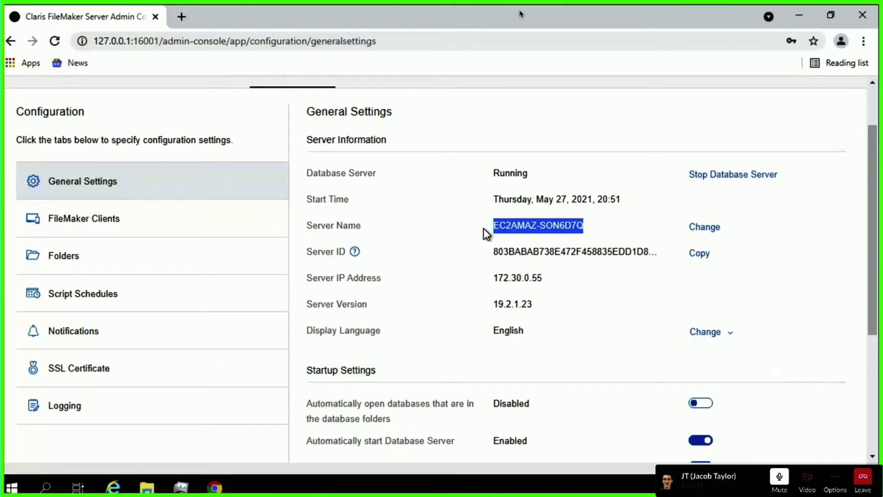
left_click(566, 227)
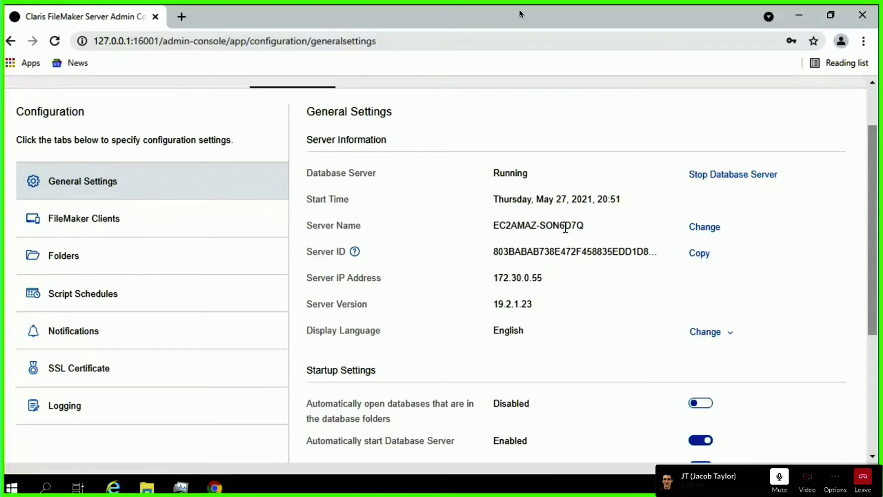
Change the server name to RCC-FMS and save it
left_click(696, 230)
left_click(599, 235)
key("ctrl+a")
type("RCC_FMS")
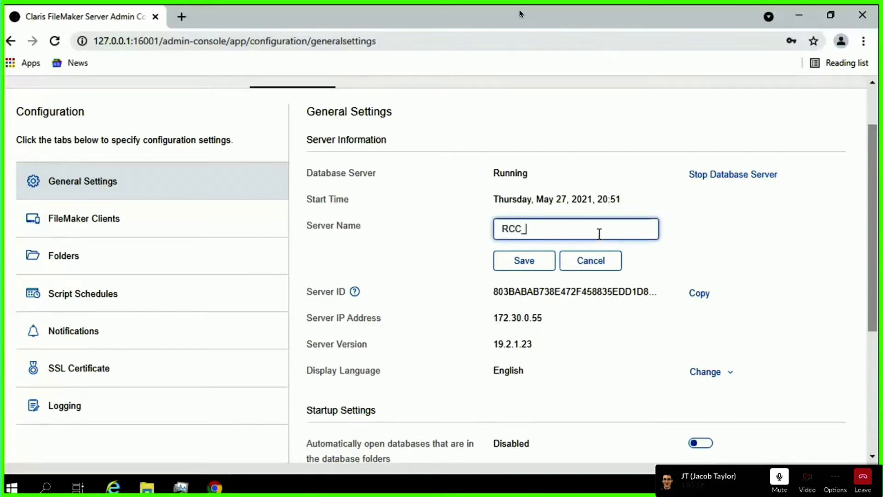
key("BackSpace")
key("BackSpace")
key("BackSpace")
key("BackSpace")
key("BackSpace")
type("CX")
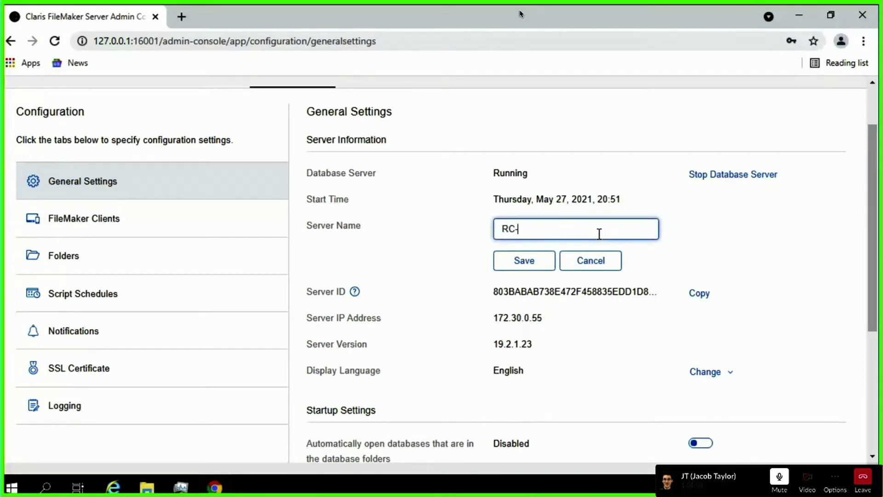
key("BackSpace")
type("-FMS")
left_click(535, 259)
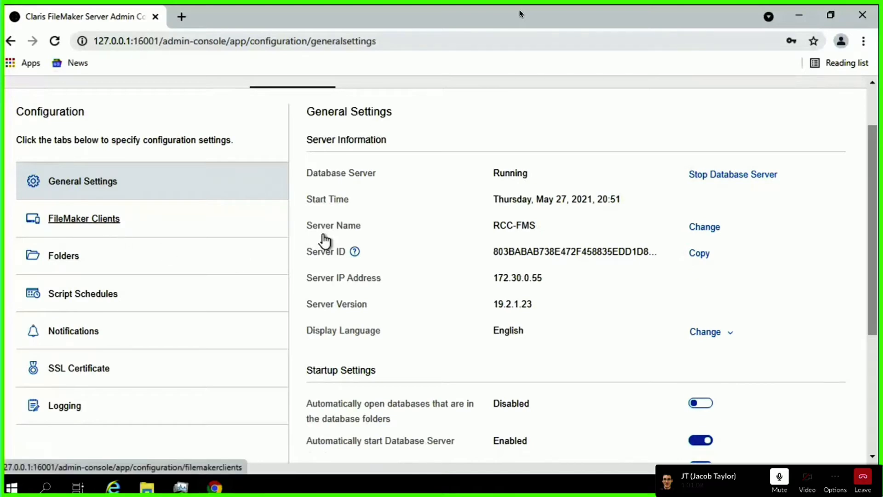
Review the startup settings and the FileMaker Clients configuration, highlighting the FileMaker WebDirect session timeout
scroll(413, 247, "down", 1)
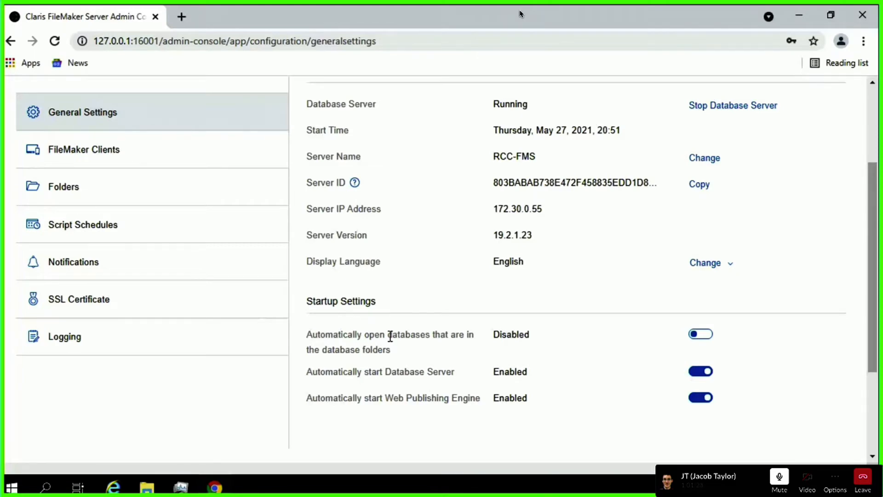
scroll(390, 337, "up", 2)
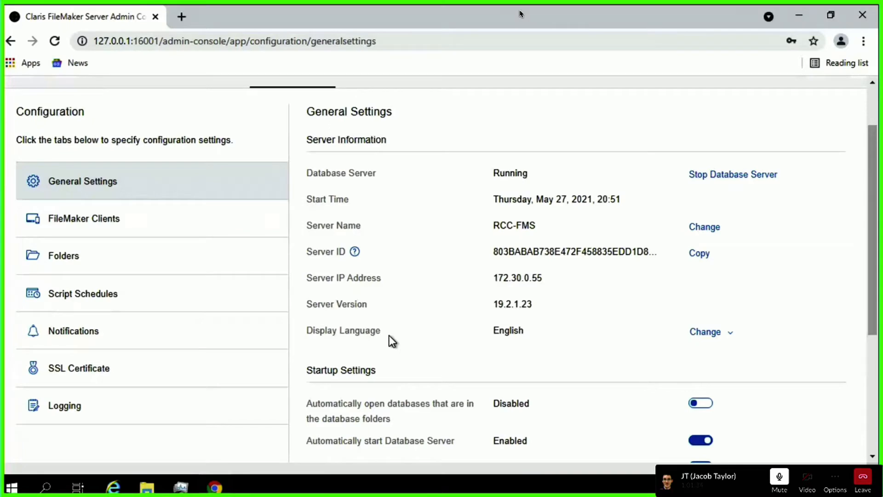
left_click(134, 218)
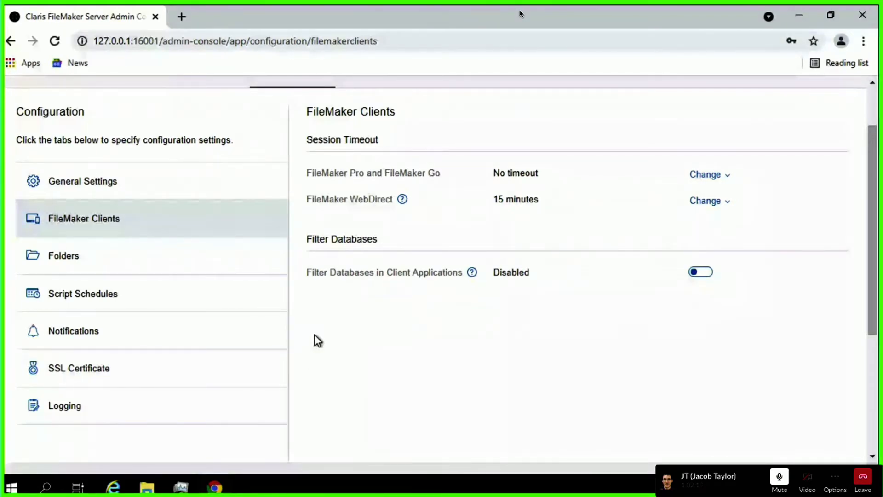
left_click(155, 258)
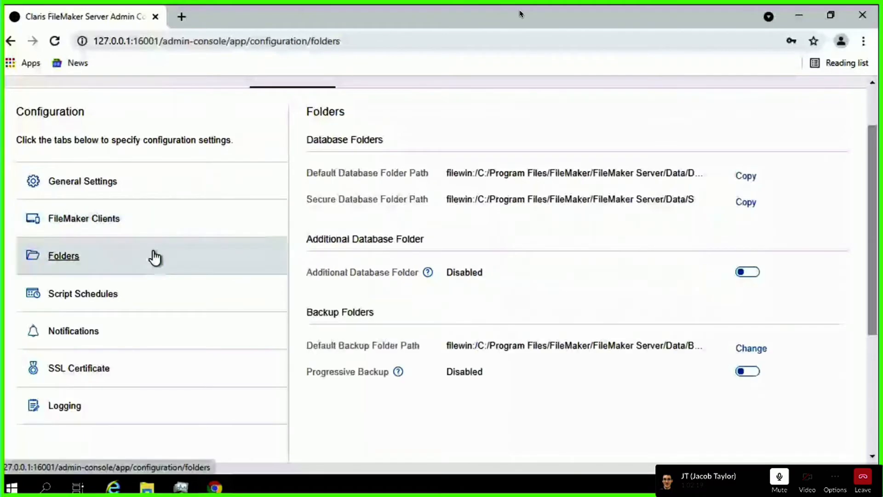
left_click(83, 218)
left_click_drag(494, 199, 577, 205)
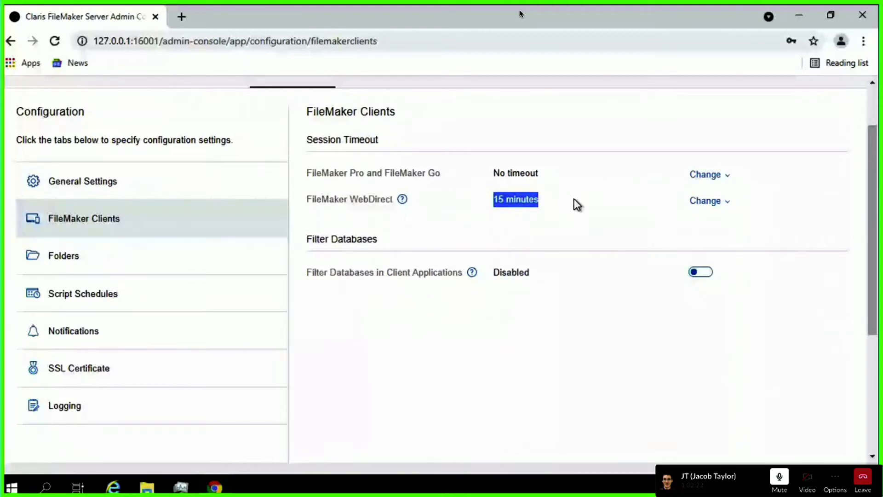
left_click(496, 203)
left_click_drag(556, 210, 444, 200)
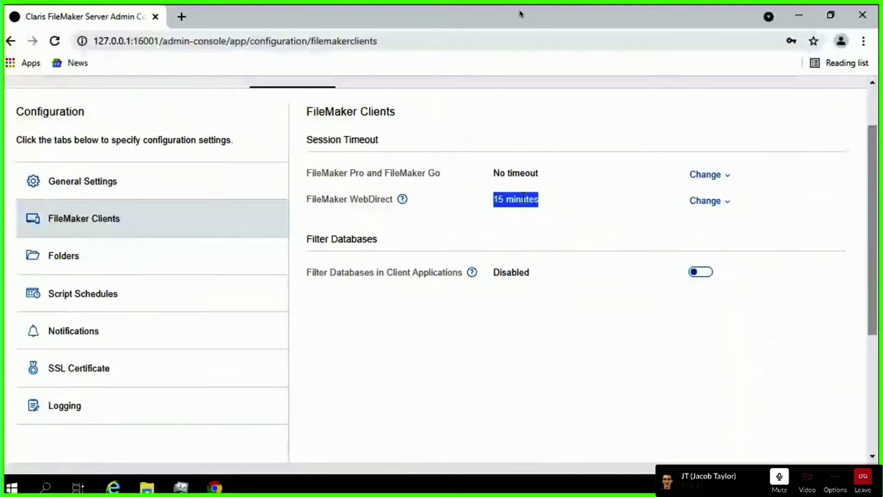
left_click(520, 197)
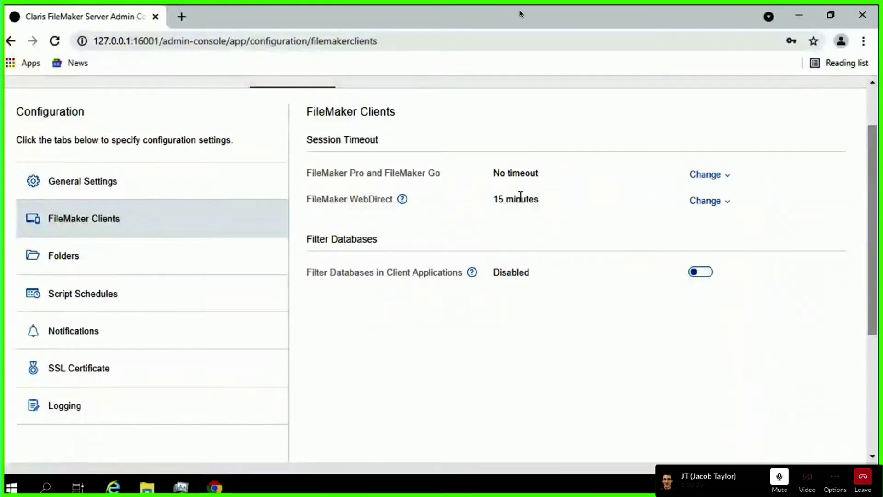
Enable the additional database folder in the folder configuration and save its path as filewin:/D:/FileMakerData/
left_click(92, 266)
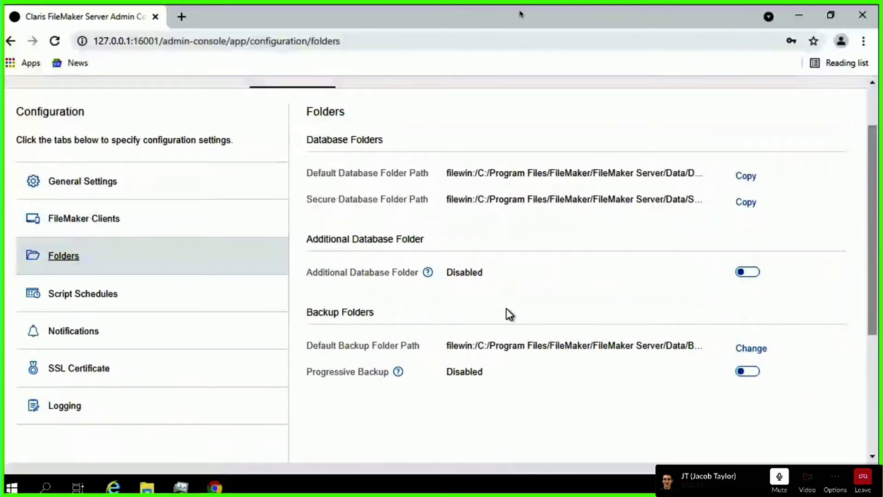
left_click(748, 273)
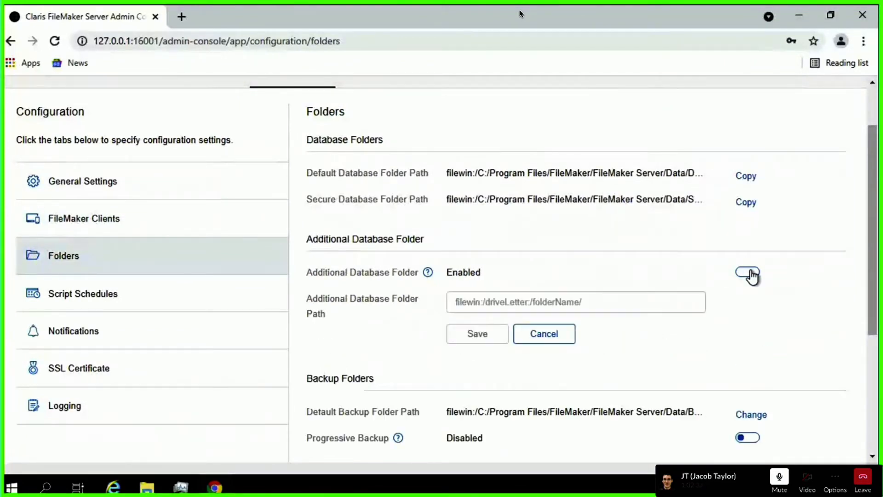
left_click(601, 297)
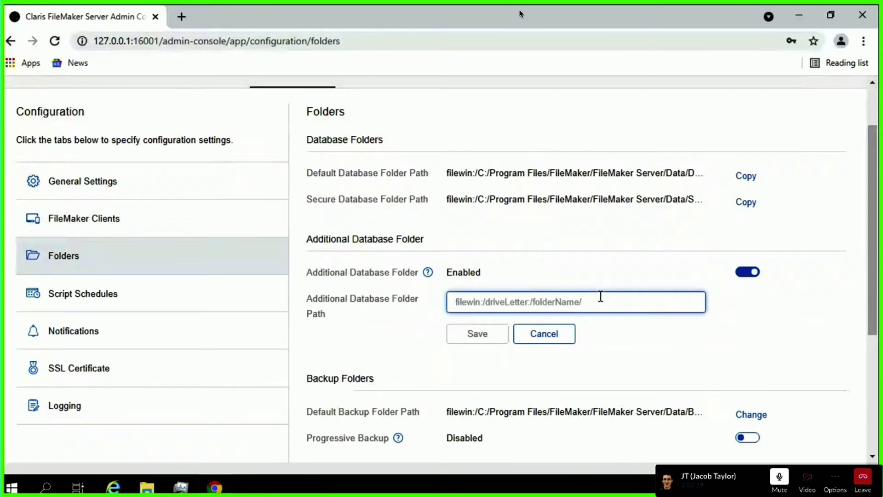
type("filewin:")
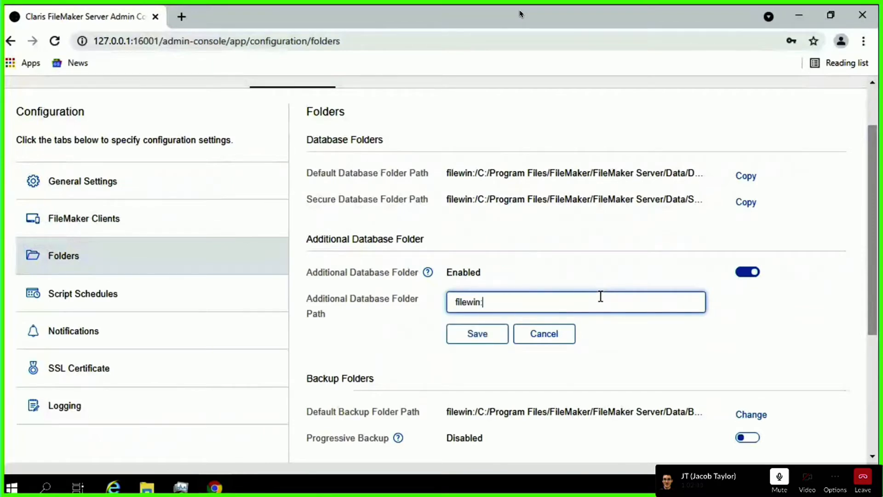
type("/D:/")
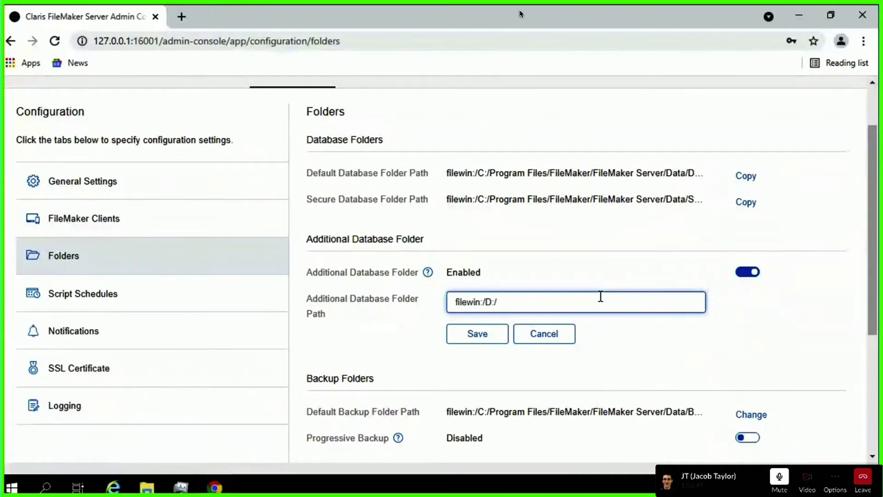
type("FileMakerData/")
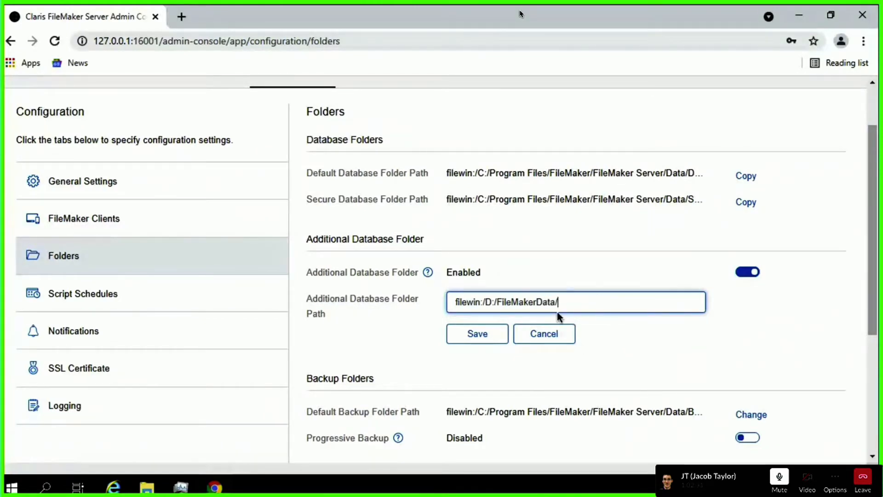
left_click(475, 337)
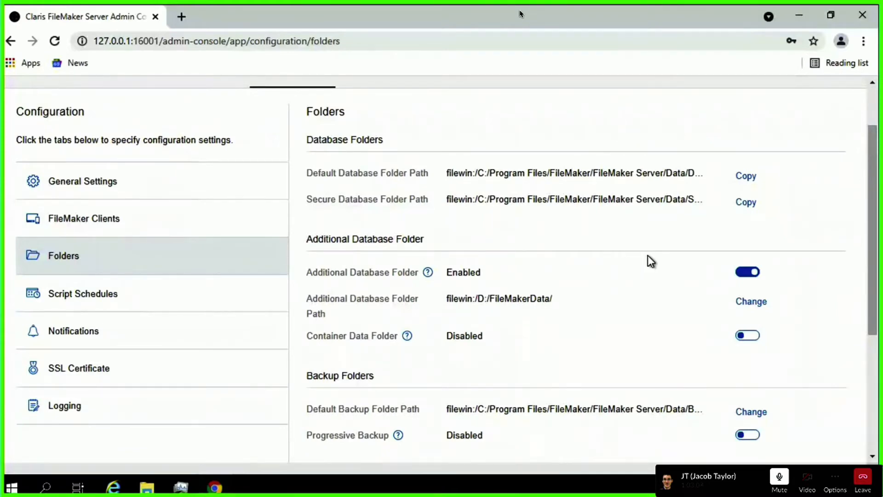
Enable the container data folder and save its path as filewin:/F:/ContainerData/
left_click(746, 338)
left_click(548, 360)
type("filewin:/F")
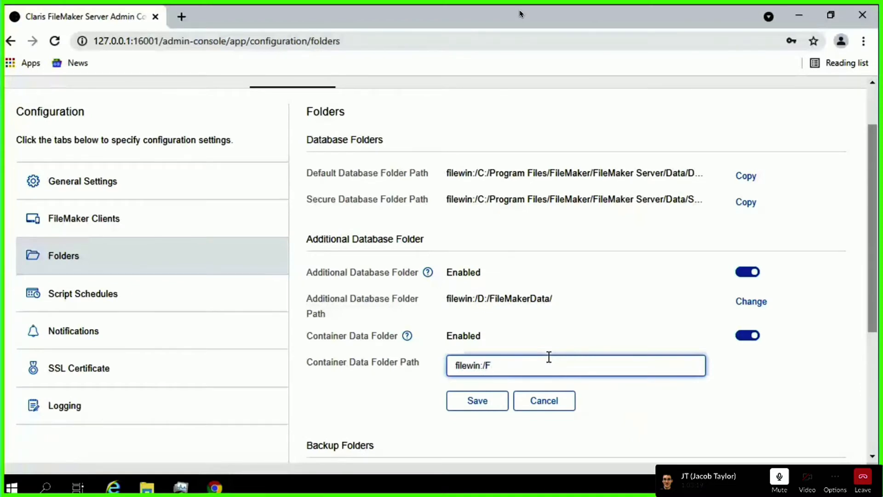
type(":/ContainerData/")
left_click(479, 399)
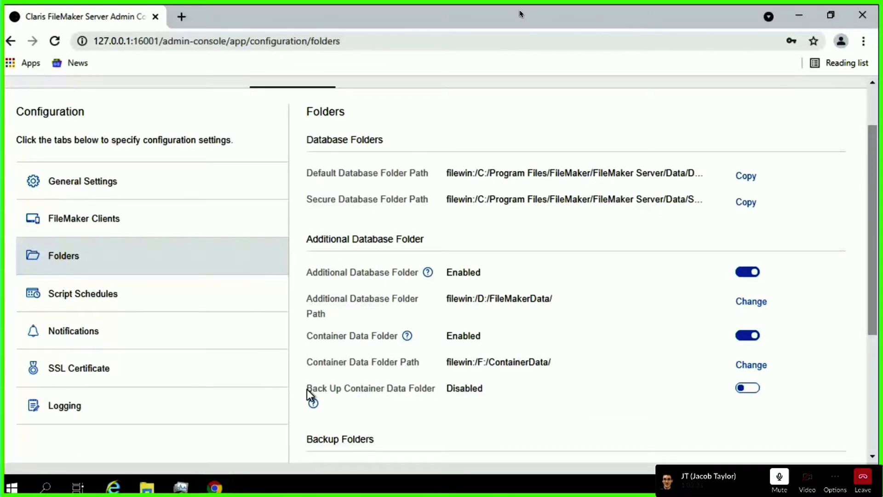
Examine the Back Up Container Data Folder setting and the default backup folder path, highlighting both labels
left_click_drag(308, 389, 431, 387)
left_click(461, 384)
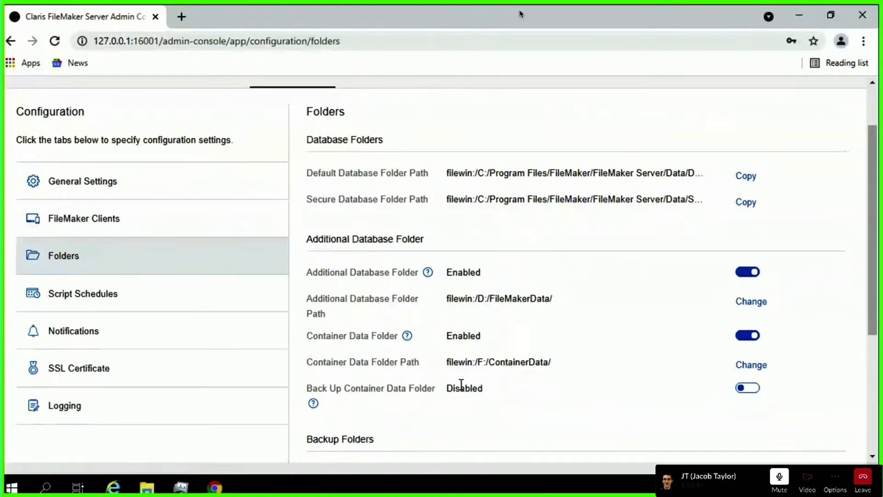
scroll(458, 377, "down", 5)
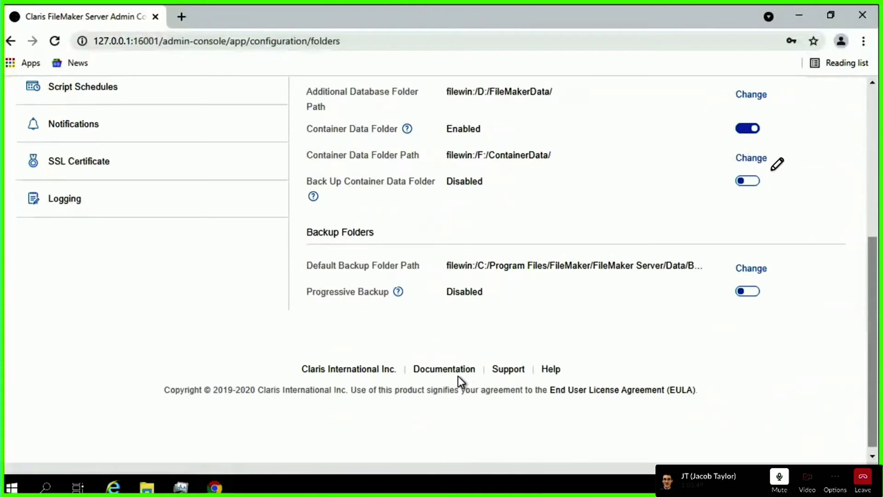
mouse_move(476, 171)
left_mouse_down()
mouse_move(488, 176)
mouse_move(438, 198)
left_mouse_up()
scroll(457, 376, "up", 2)
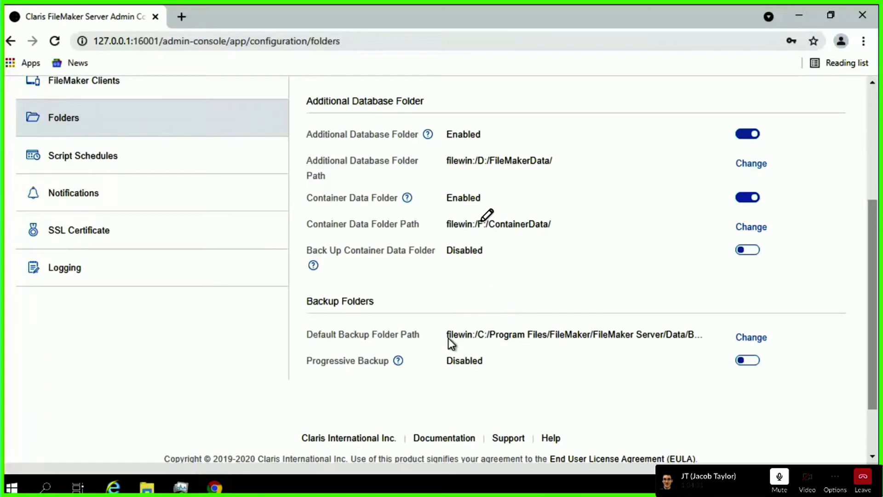
left_click_drag(318, 334, 480, 333)
left_click(514, 325)
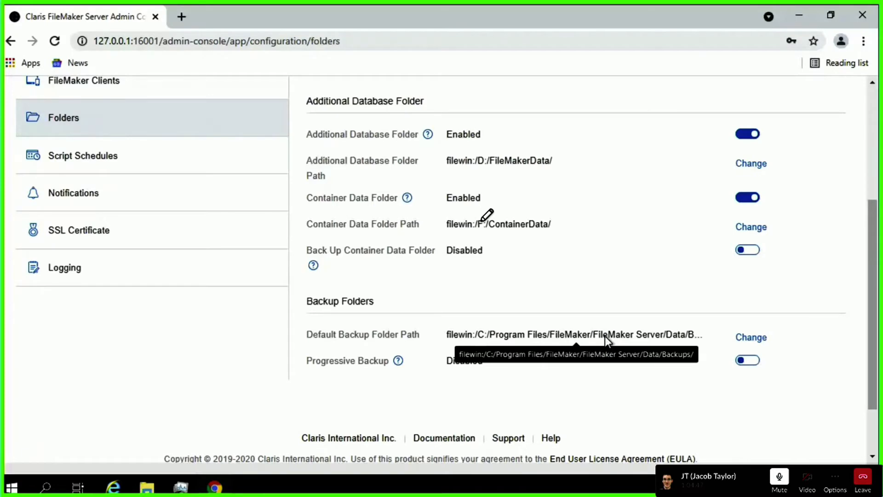
left_click_drag(313, 330, 426, 333)
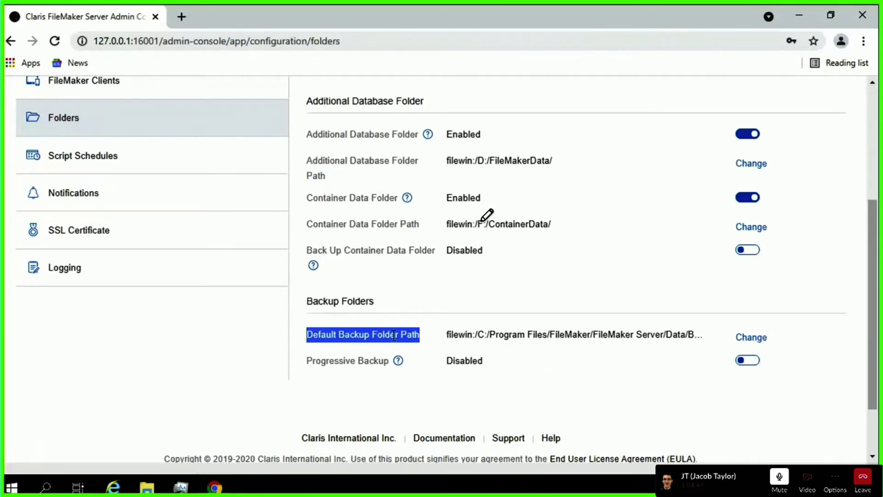
Show the server's backups overview and highlight the text describing the backup schedule
scroll(393, 336, "up", 1)
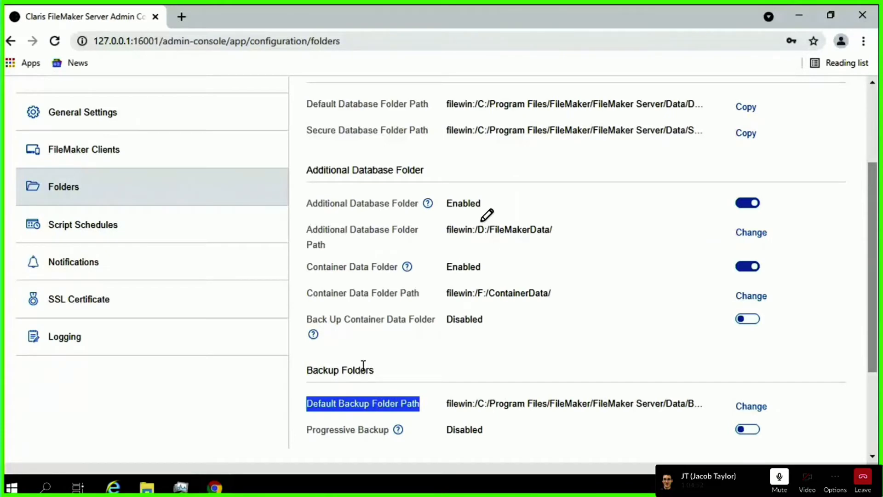
scroll(363, 366, "up", 1)
scroll(364, 365, "up", 1)
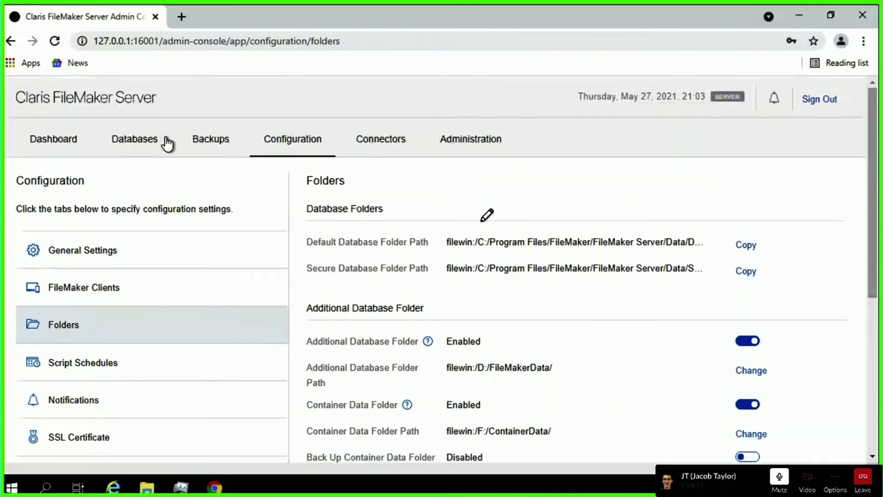
left_click(205, 145)
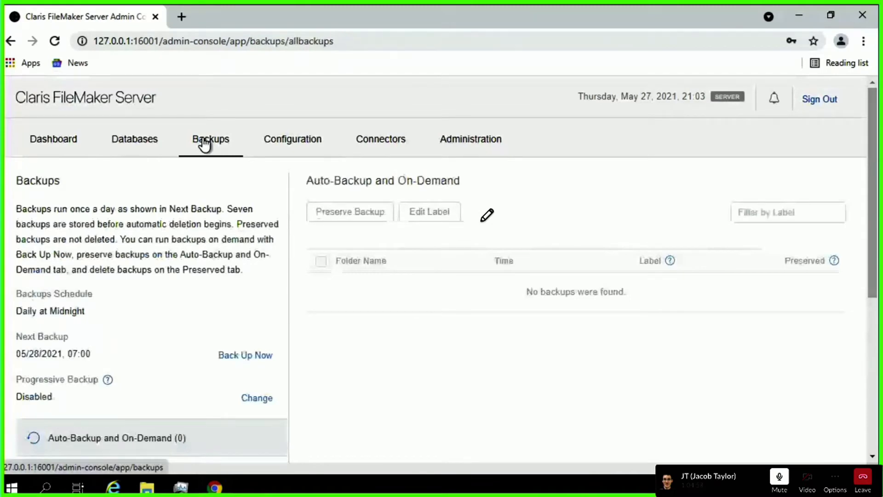
left_click_drag(261, 263, 18, 210)
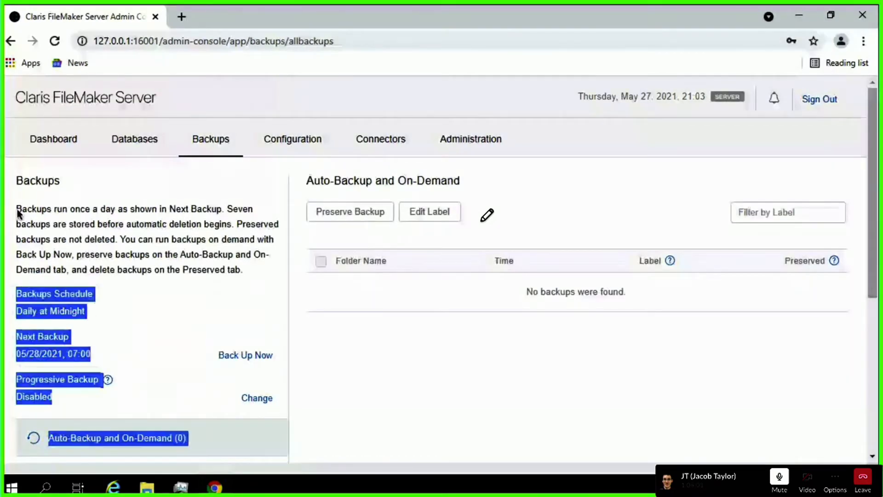
Examine the Backups overview, highlighting the paragraph that explains the backup schedule and checking the entries below it
triple_click(94, 262)
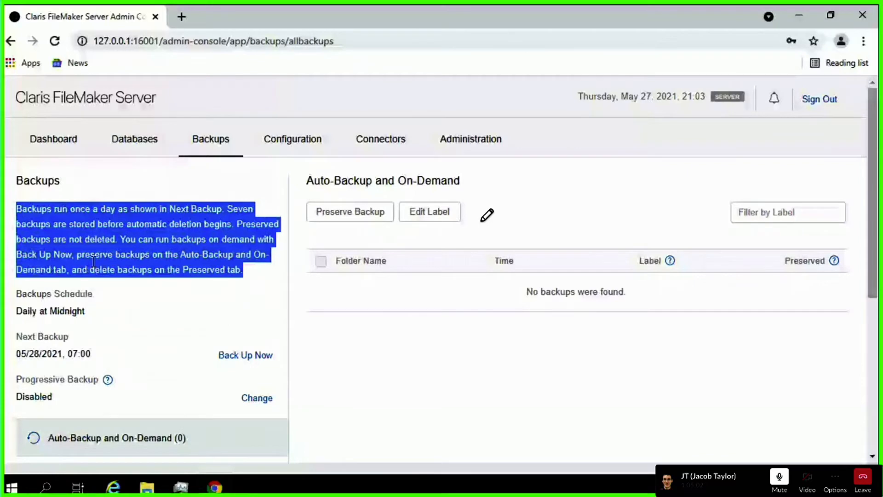
left_click(125, 318)
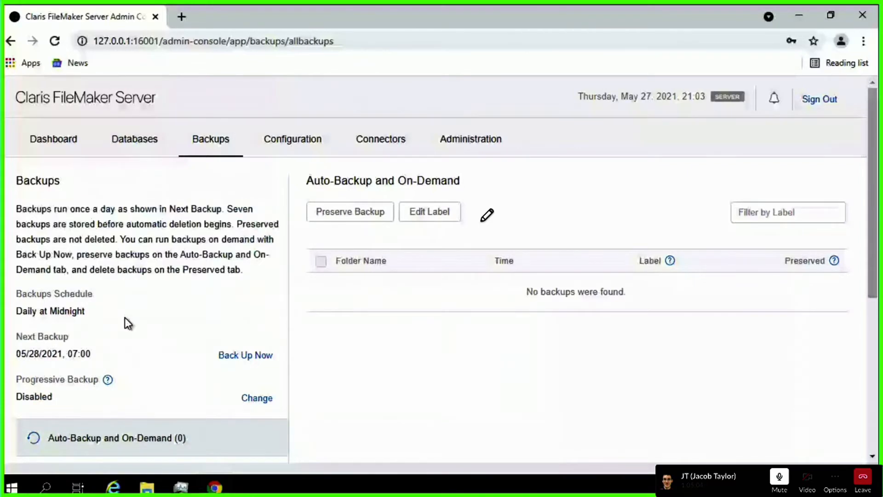
scroll(125, 317, "down", 2)
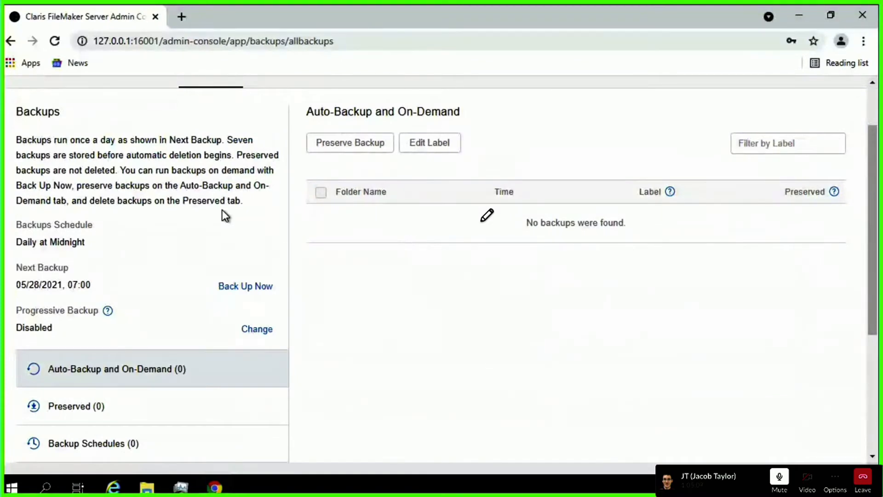
scroll(223, 213, "up", 2)
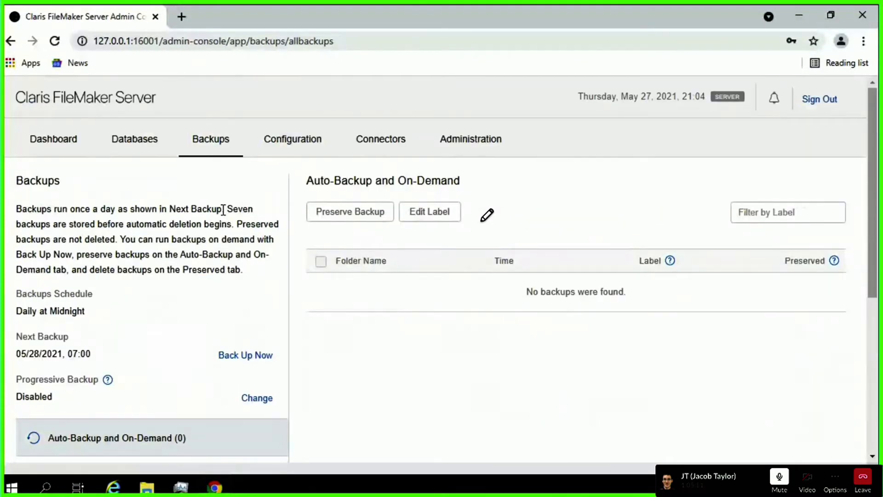
Review the server's general and startup settings, and bring up the list of script schedules
left_click(279, 147)
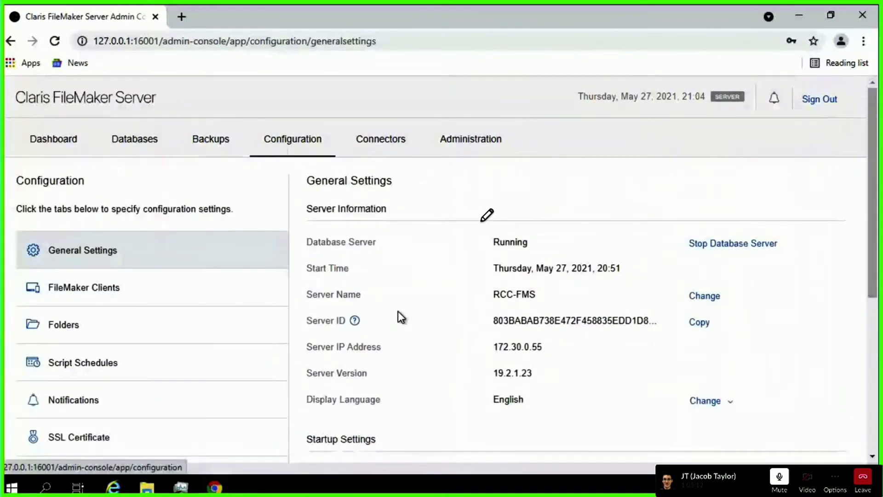
scroll(398, 311, "down", 4)
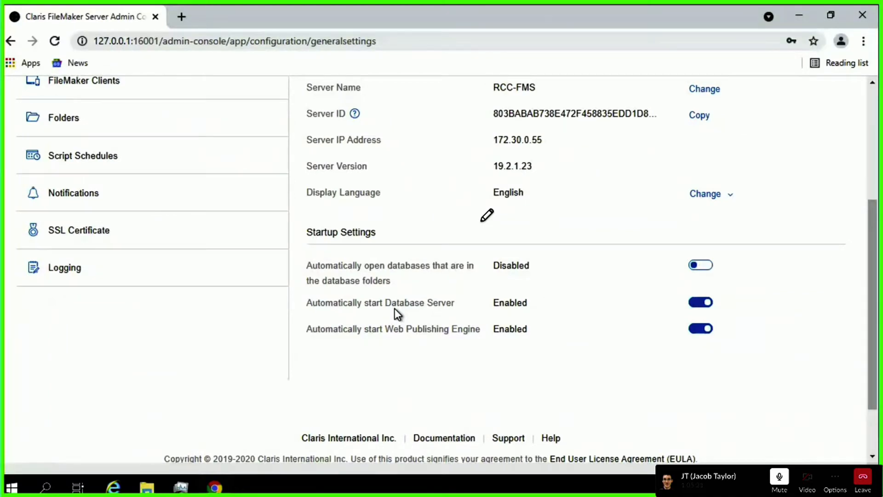
left_click(113, 160)
scroll(452, 254, "up", 1)
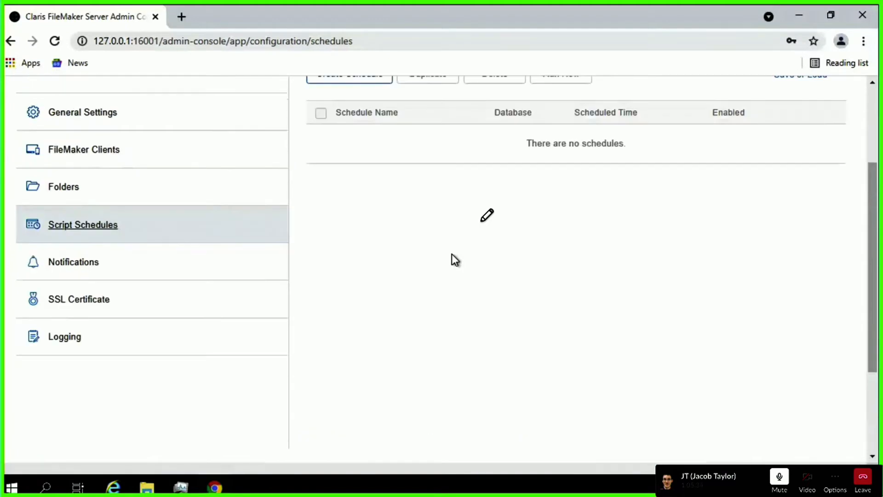
scroll(452, 254, "up", 1)
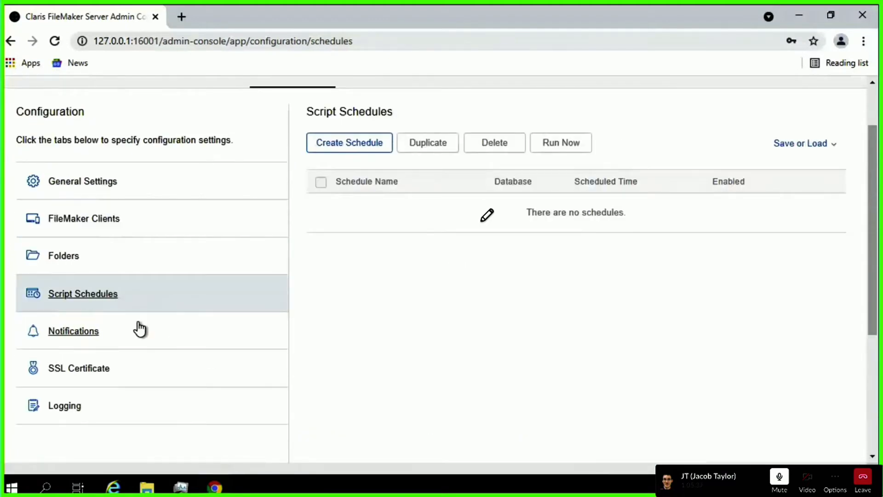
Glance at the notification settings, return to the script schedules and point out the Database column heading
left_click(77, 331)
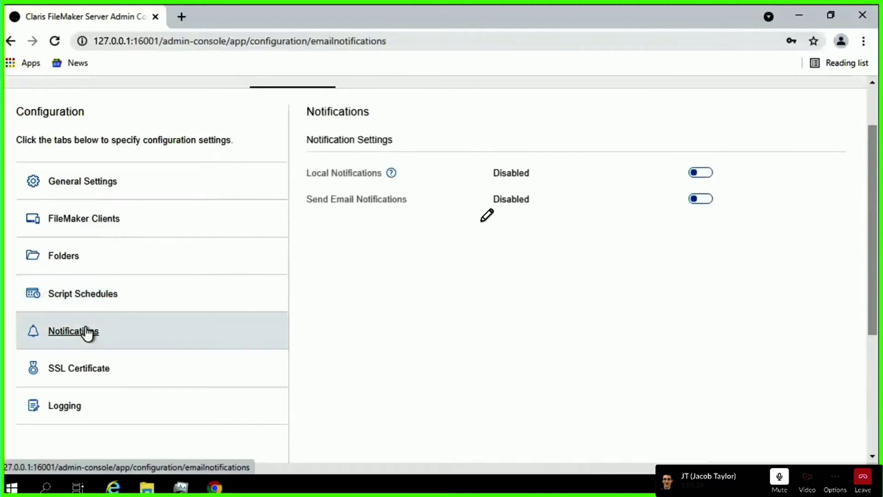
left_click(113, 299)
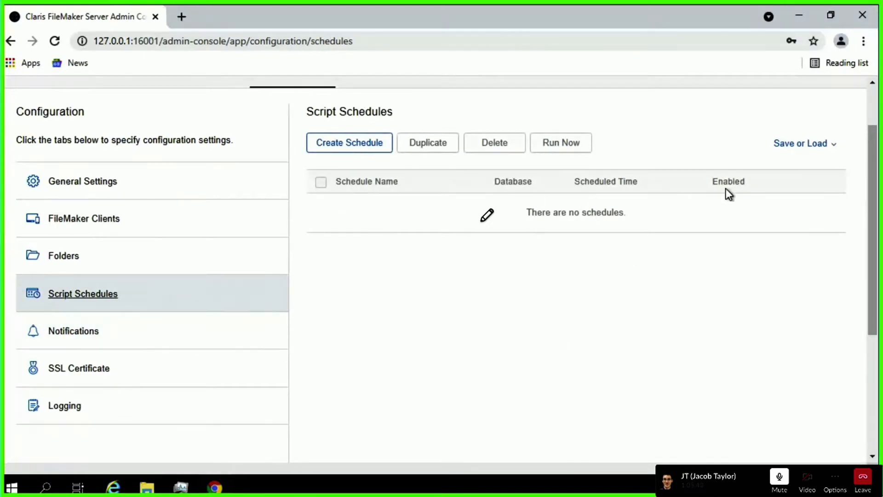
left_click_drag(495, 181, 584, 182)
left_click(502, 181)
double_click(515, 179)
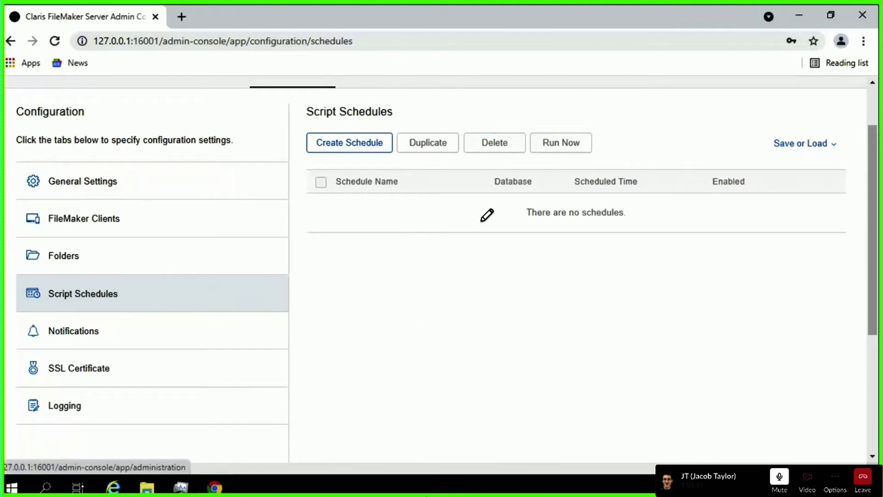
Show the notification settings and highlight the Send Email Notifications label
left_click(104, 331)
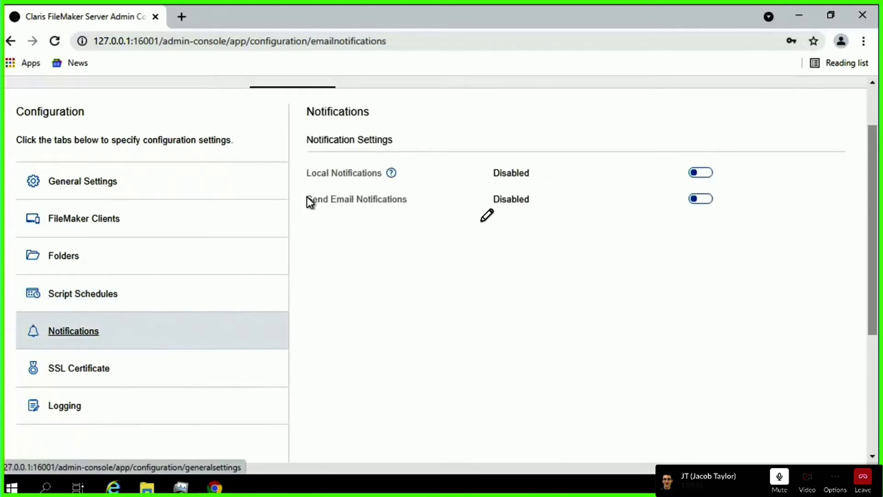
left_click_drag(307, 199, 438, 202)
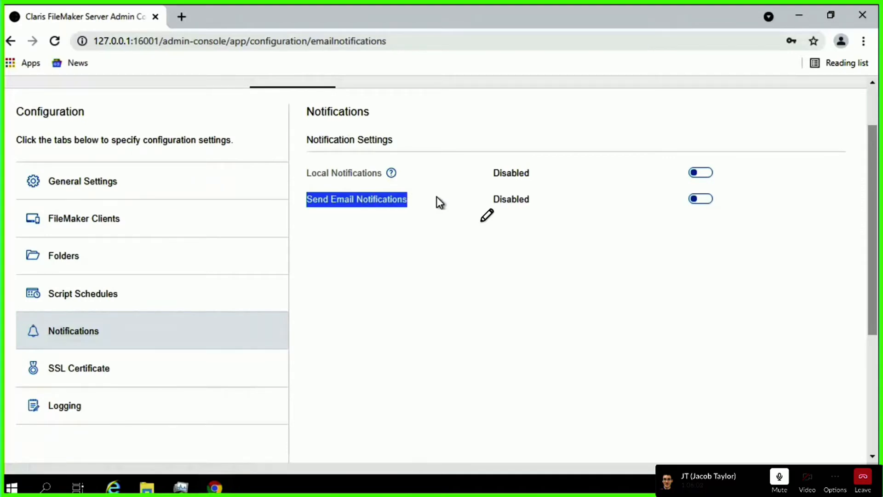
left_click(437, 197)
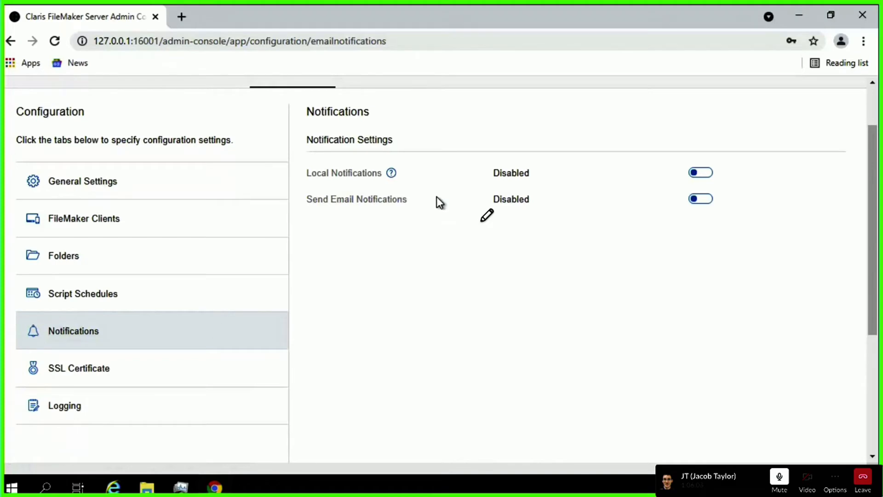
left_click_drag(437, 201, 305, 198)
left_click(403, 201)
left_click_drag(413, 204, 292, 201)
left_click(362, 198)
Enable Send Email Notifications and highlight the SMTP Settings heading above the address fields
left_click(700, 199)
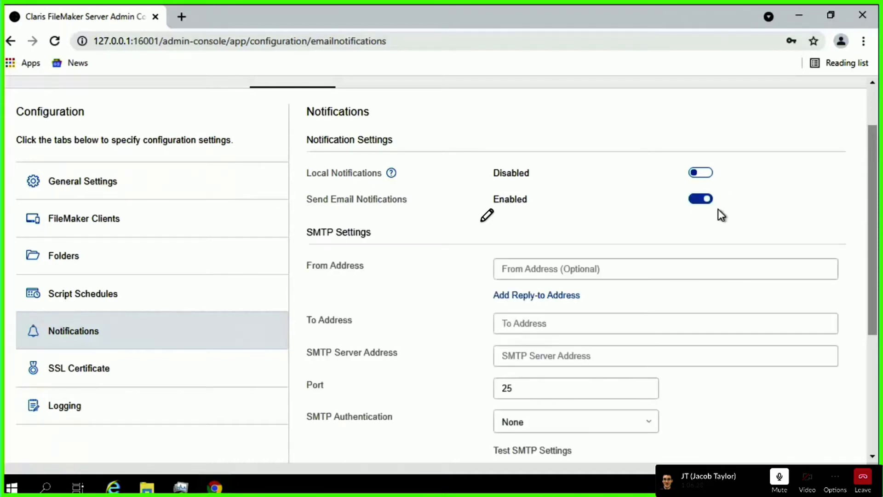
scroll(413, 342, "down", 2)
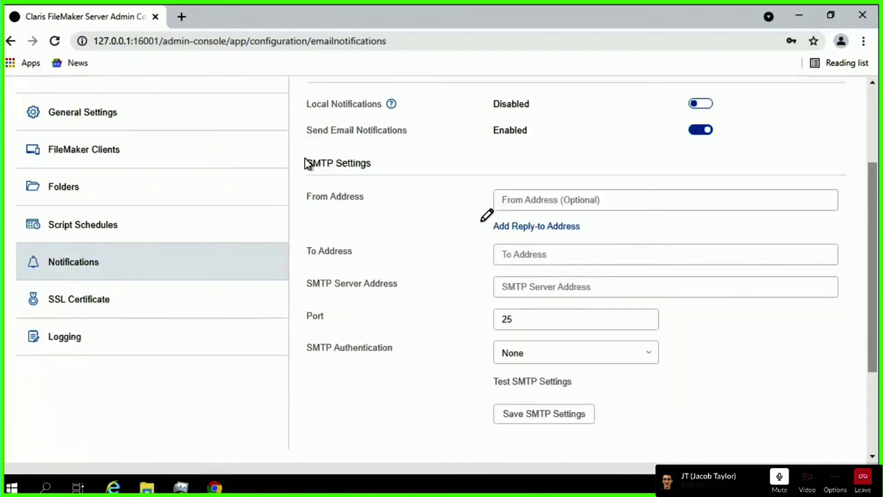
left_click_drag(307, 164, 390, 162)
left_click(382, 161)
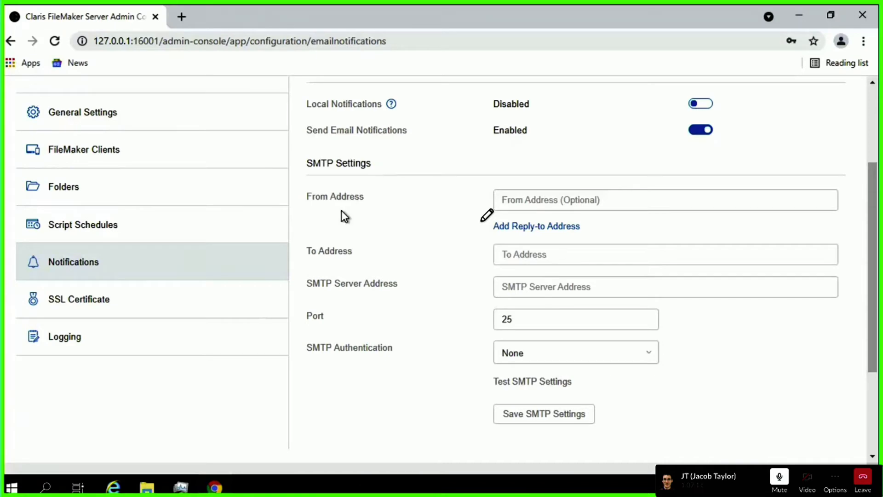
Examine the SSL certificate page, covering its import options, certificate information and certificate details
left_click(158, 300)
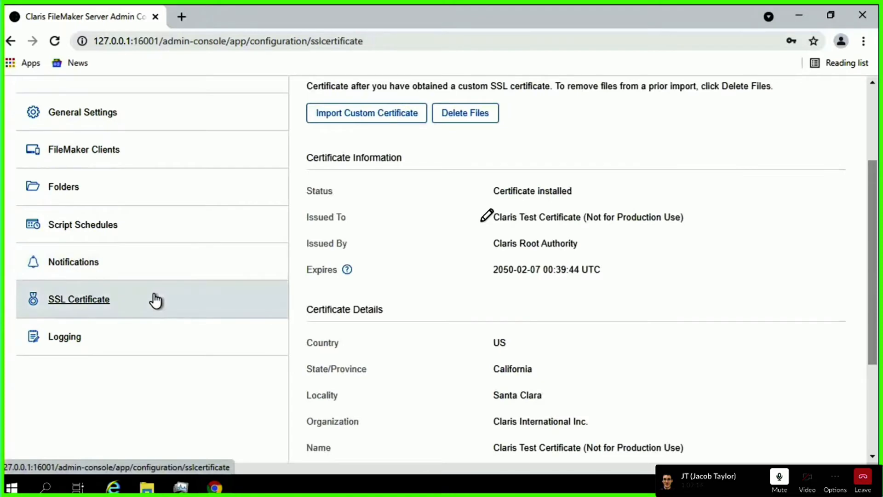
scroll(382, 350, "up", 2)
scroll(381, 347, "down", 2)
scroll(381, 347, "up", 2)
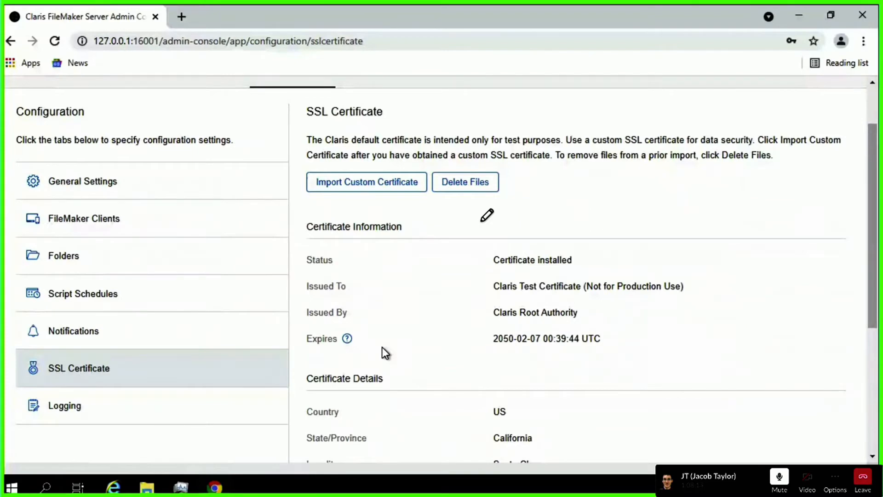
scroll(383, 348, "down", 2)
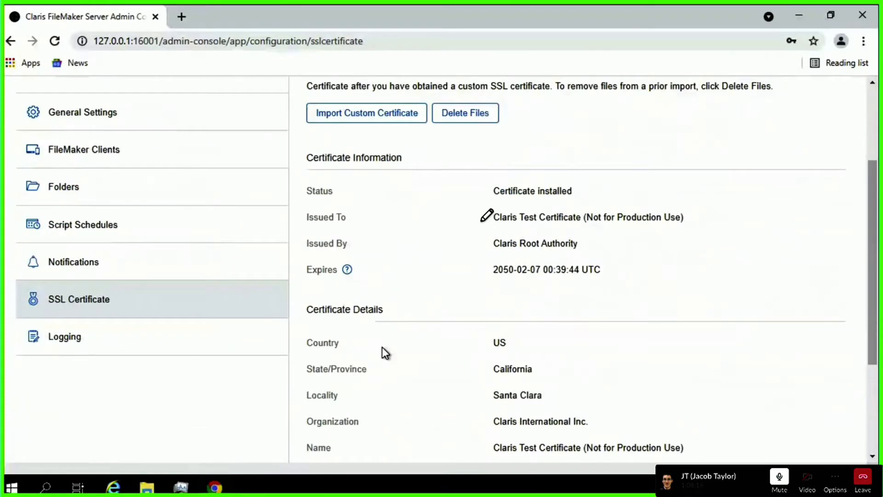
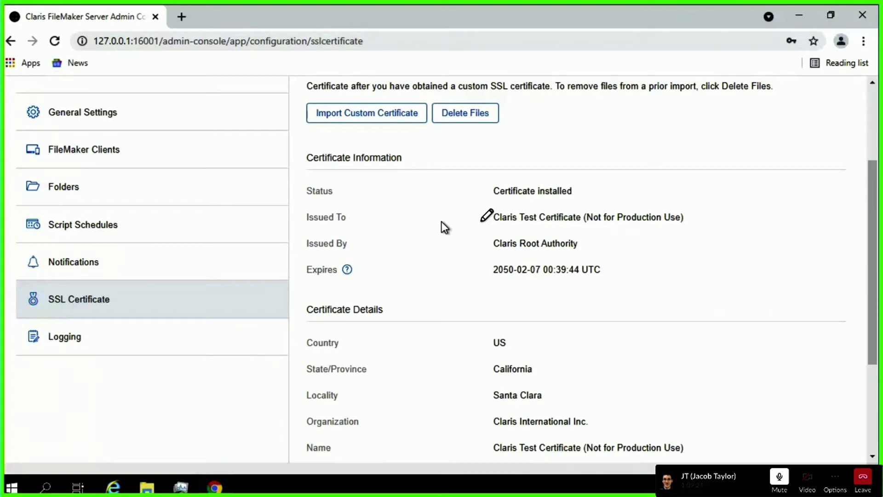
scroll(441, 222, "up", 2)
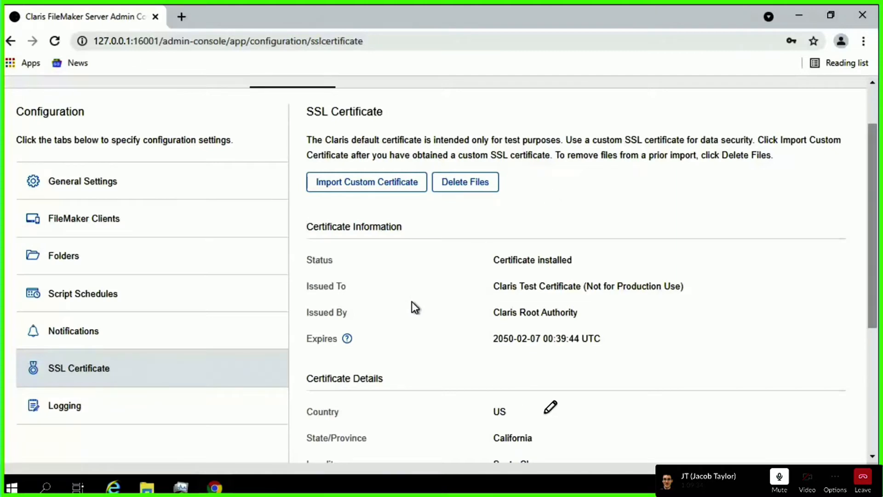
left_click_drag(333, 398, 453, 398)
mouse_move(16, 276)
left_mouse_down()
mouse_move(152, 309)
mouse_move(9, 294)
left_mouse_up()
left_click_drag(146, 283, 303, 285)
Show the logging settings and check which FileMaker logs are offered for download
left_click(87, 404)
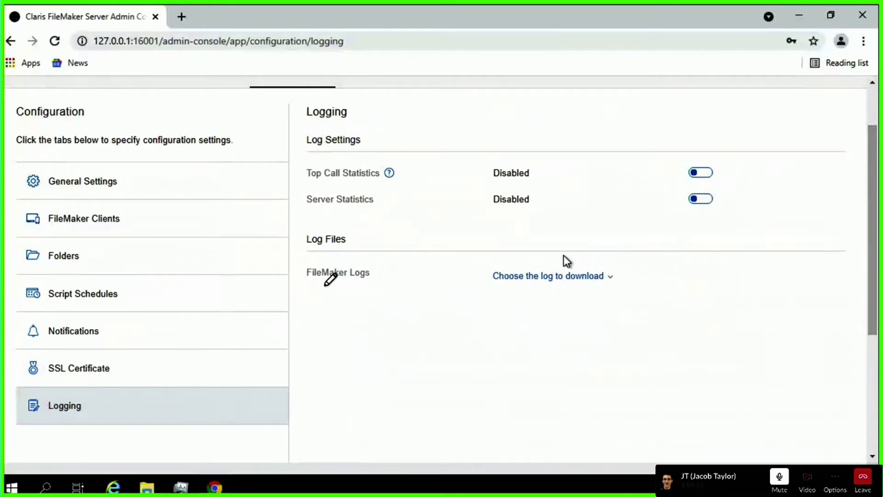
left_click(603, 281)
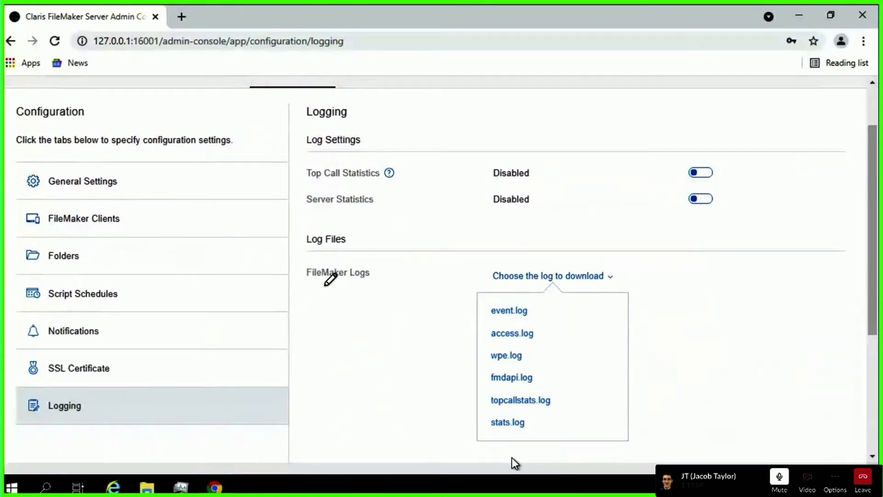
left_click(399, 352)
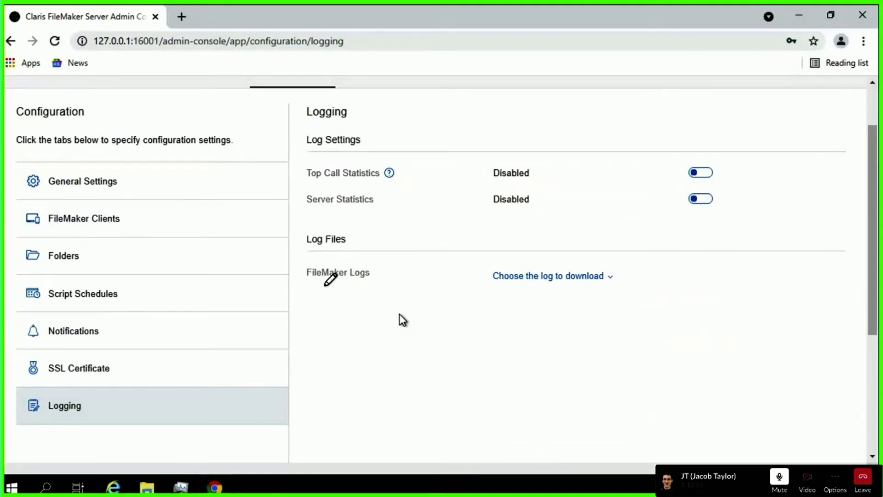
scroll(399, 317, "up", 2)
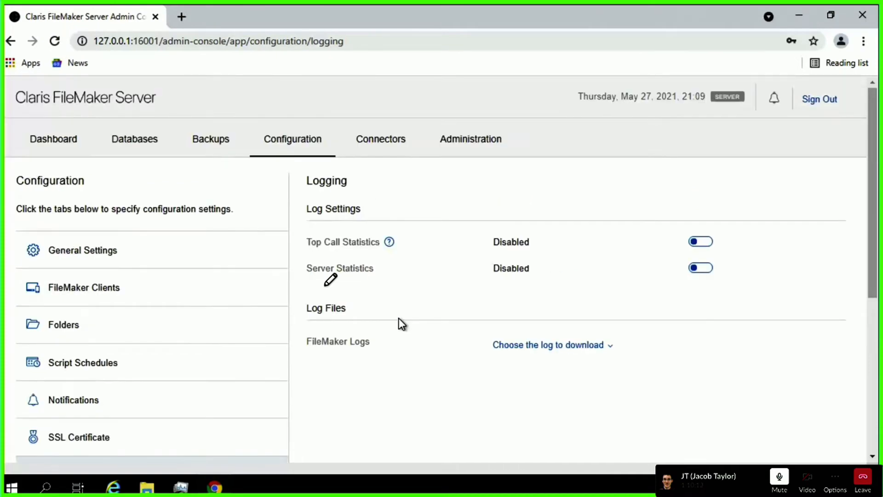
scroll(459, 246, "down", 2)
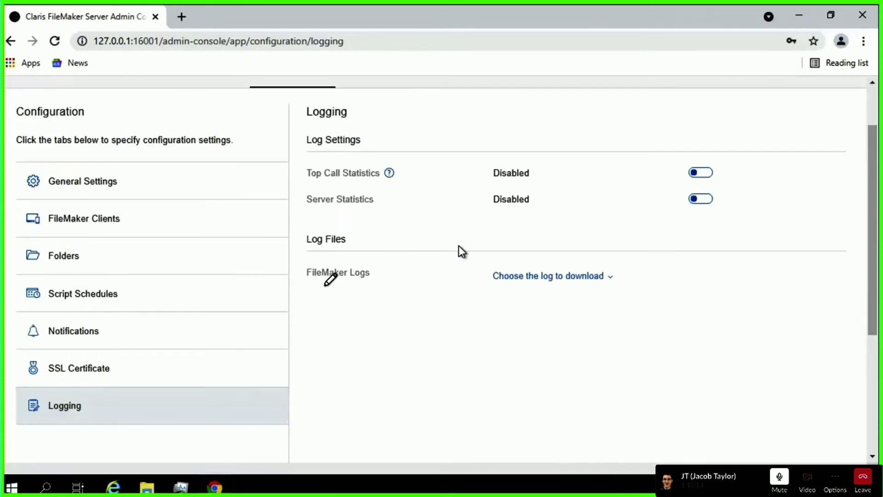
Highlight the status values of Top Call Statistics and Server Statistics in the log settings
double_click(506, 171)
left_click(510, 172)
double_click(509, 198)
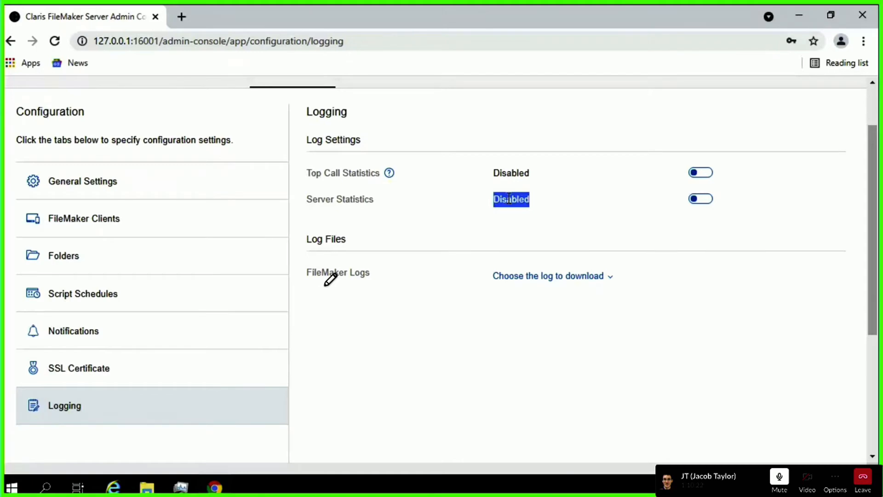
left_click(512, 184)
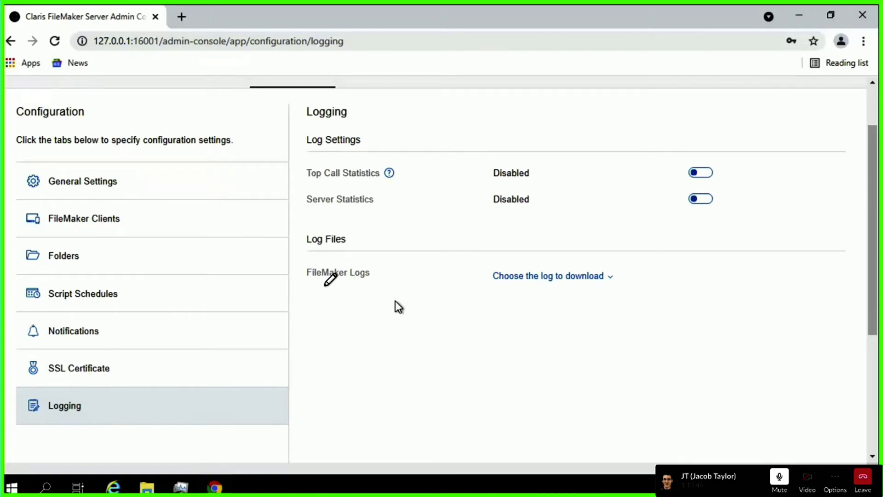
scroll(393, 302, "up", 2)
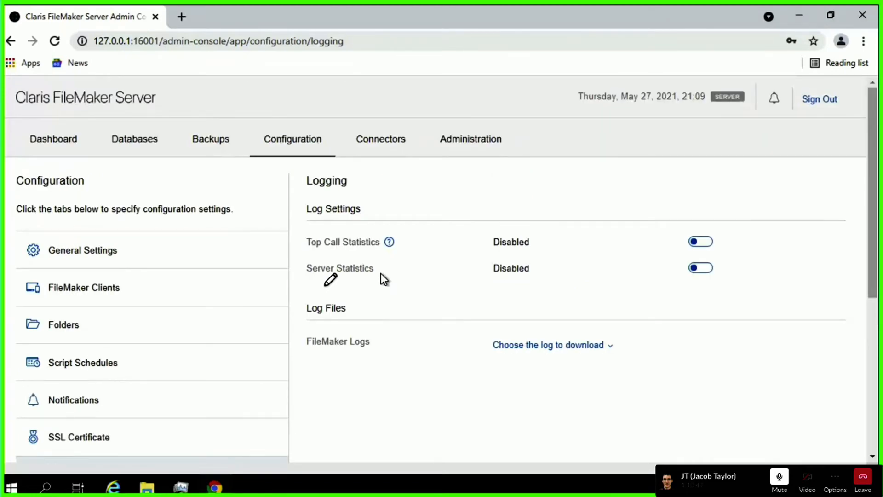
scroll(376, 275, "down", 2)
scroll(377, 278, "up", 2)
Turn on the Web Publishing Engine for the master machine in the Web Publishing connector settings
left_click(375, 141)
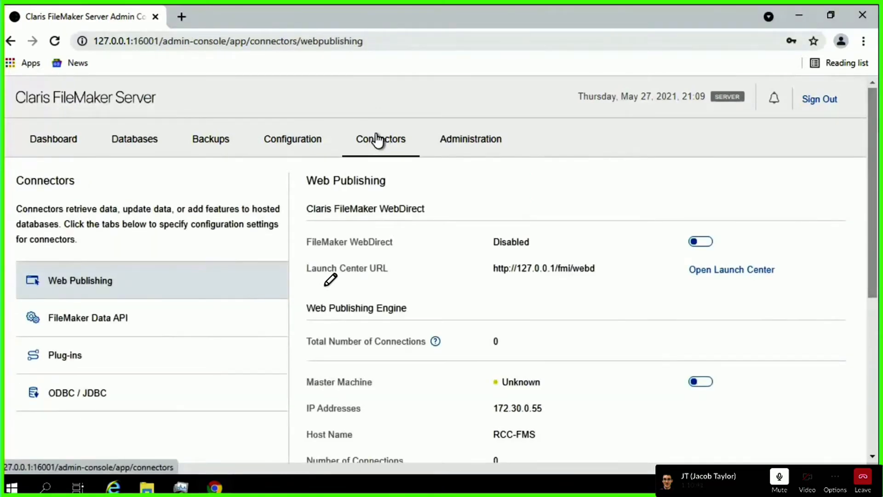
scroll(419, 299, "down", 2)
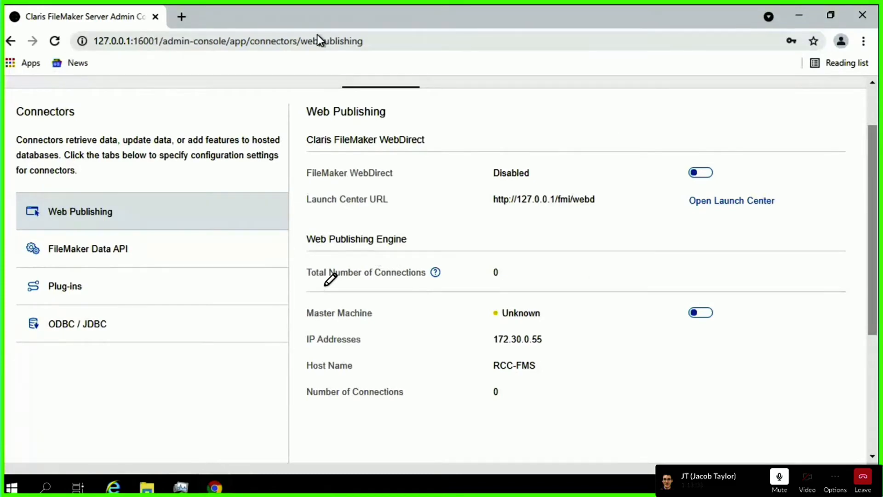
left_click(699, 315)
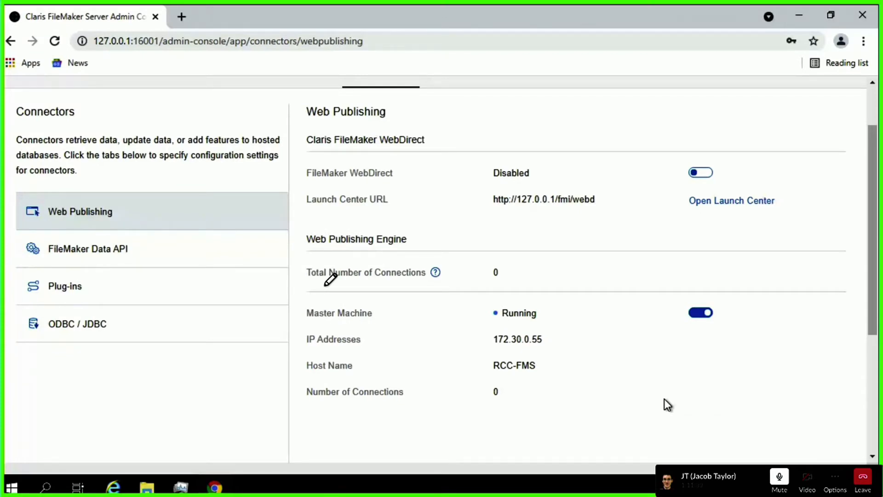
Point out the Web Publishing Engine heading by highlighting the text around it, and clear the selection
triple_click(324, 232)
left_click_drag(278, 231, 290, 237)
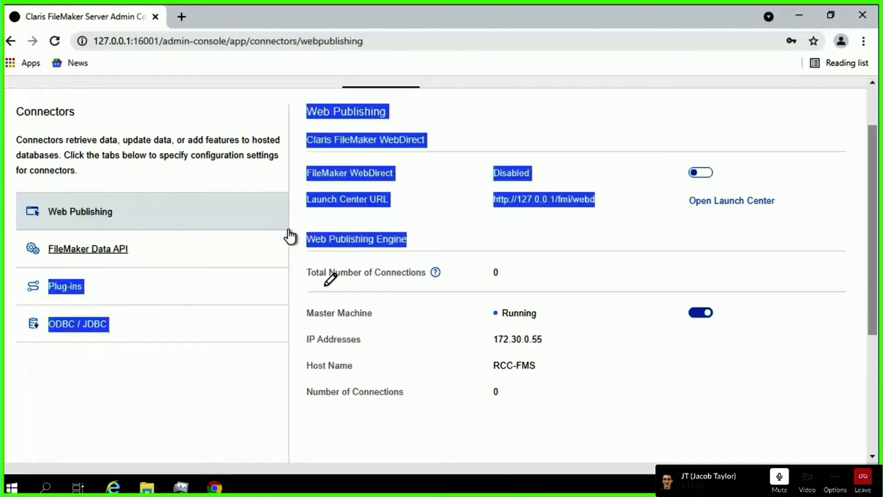
left_click(345, 231)
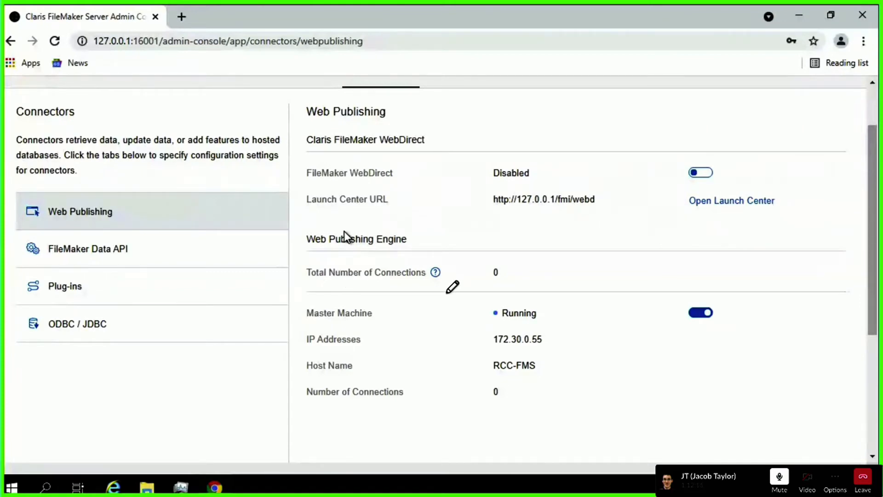
Sketch freehand annotations over the connector list beside the Web Publishing Engine section
mouse_move(449, 229)
left_mouse_down()
mouse_move(304, 216)
mouse_move(276, 424)
mouse_move(532, 430)
mouse_move(454, 246)
mouse_move(373, 243)
left_mouse_up()
mouse_move(311, 296)
left_mouse_down()
mouse_move(190, 299)
mouse_move(191, 317)
left_mouse_up()
left_click_drag(173, 228, 126, 253)
left_click_drag(122, 220, 151, 243)
mouse_move(159, 249)
left_mouse_down()
mouse_move(171, 235)
mouse_move(214, 253)
left_mouse_up()
mouse_move(228, 226)
left_mouse_down()
mouse_move(238, 253)
mouse_move(264, 255)
left_mouse_up()
mouse_move(125, 326)
left_mouse_down()
mouse_move(122, 359)
mouse_move(138, 354)
left_mouse_up()
mouse_move(174, 322)
left_mouse_down()
mouse_move(194, 318)
mouse_move(198, 347)
mouse_move(214, 334)
mouse_move(230, 347)
mouse_move(262, 320)
left_mouse_up()
left_click_drag(221, 344, 265, 346)
Draw a brace around the Web Publishing Engine section and handwrite XML beside it
mouse_move(332, 225)
left_mouse_down()
mouse_move(265, 339)
mouse_move(349, 419)
left_mouse_up()
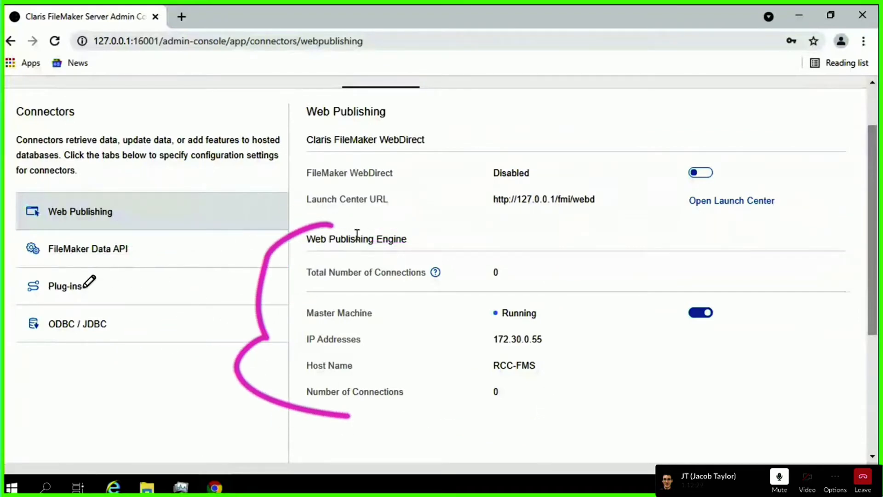
left_click_drag(97, 279, 53, 320)
mouse_move(53, 290)
left_mouse_down()
mouse_move(90, 329)
mouse_move(129, 307)
left_mouse_up()
left_click_drag(150, 287, 199, 315)
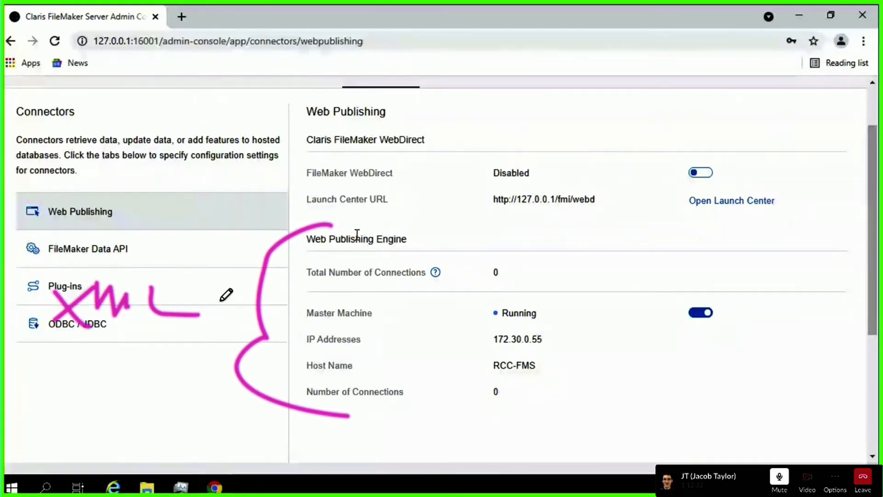
left_click(278, 232)
mouse_move(253, 300)
left_mouse_down()
mouse_move(157, 221)
mouse_move(220, 174)
mouse_move(197, 192)
left_mouse_up()
mouse_move(340, 86)
left_mouse_down()
mouse_move(307, 101)
mouse_move(261, 167)
mouse_move(358, 204)
left_mouse_up()
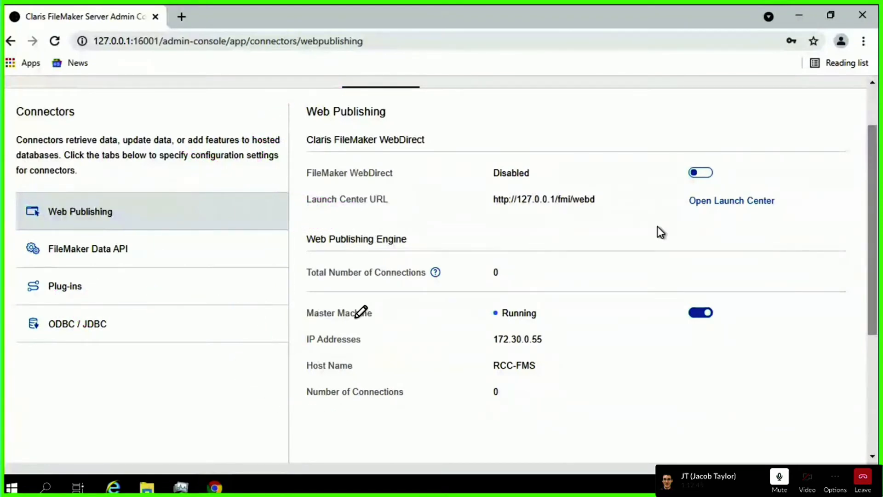
Enable FileMaker WebDirect and test its Launch Center page, closing the page when finished
left_click(731, 203)
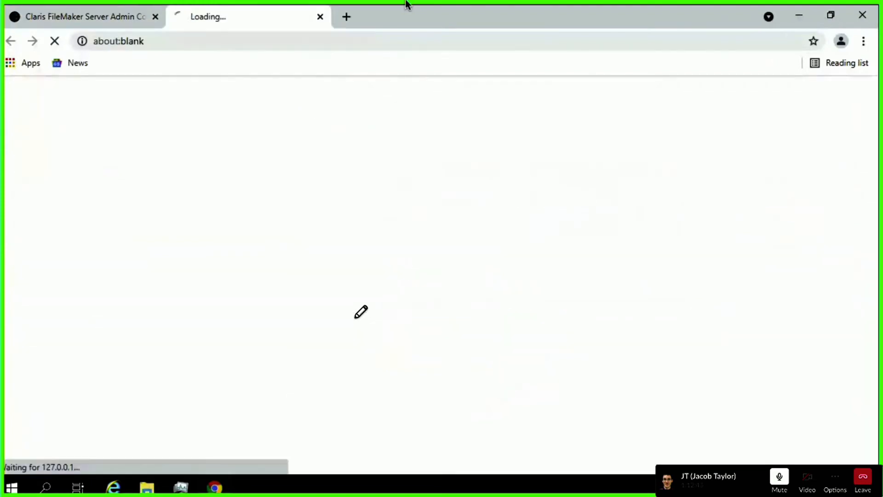
mouse_move(407, 4)
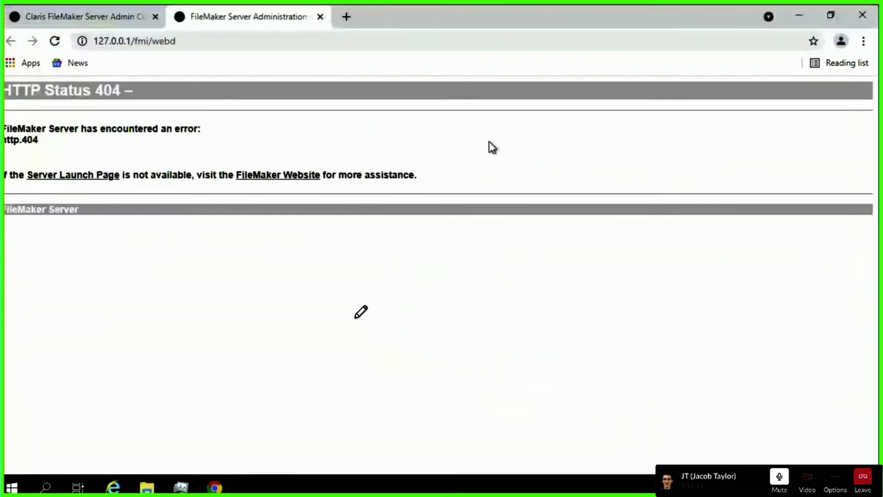
key("ctrl+w")
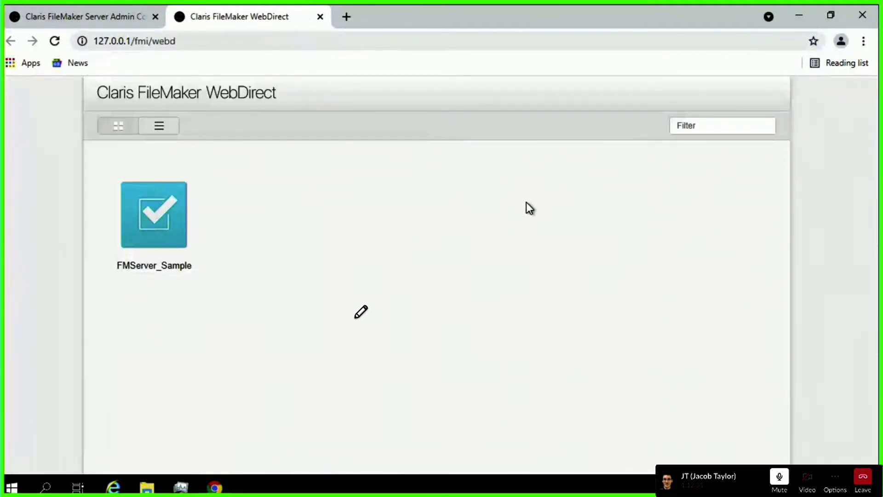
key("ctrl+w")
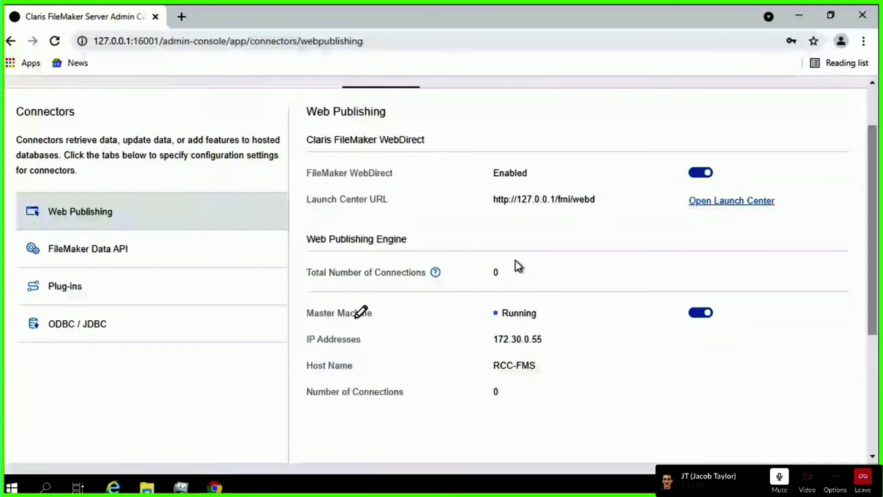
Turn off the Web Publishing Engine for the master machine and look through the running processes in Task Manager
left_click(701, 312)
left_click(276, 301)
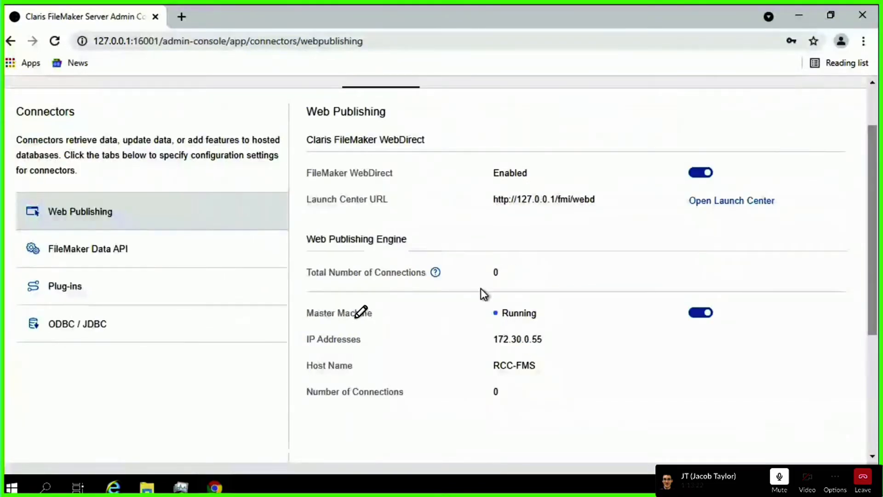
left_click(180, 487)
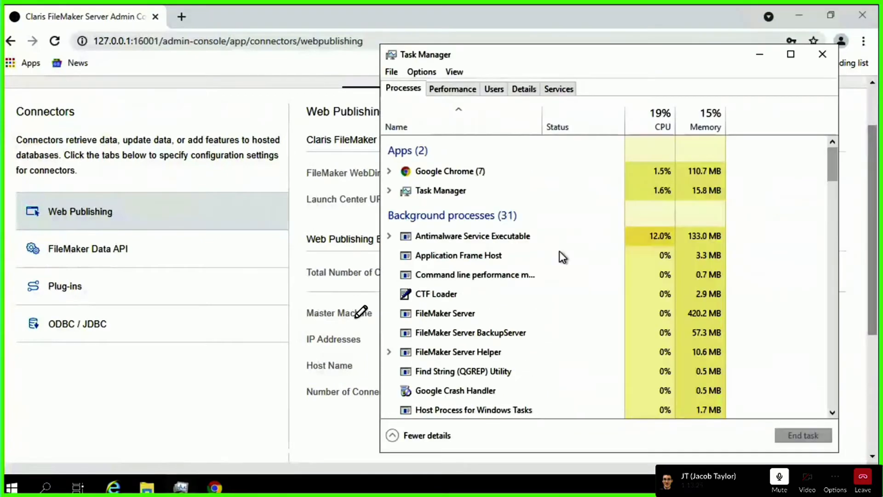
scroll(552, 285, "down", 1)
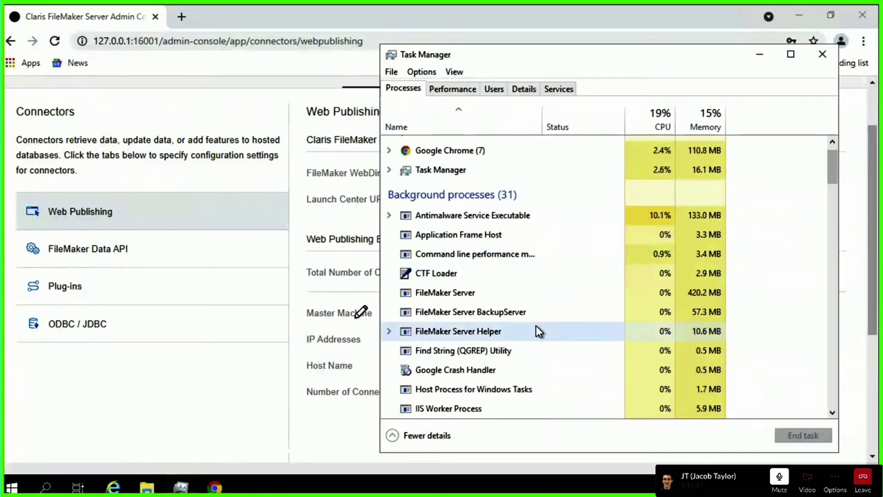
left_click(221, 403)
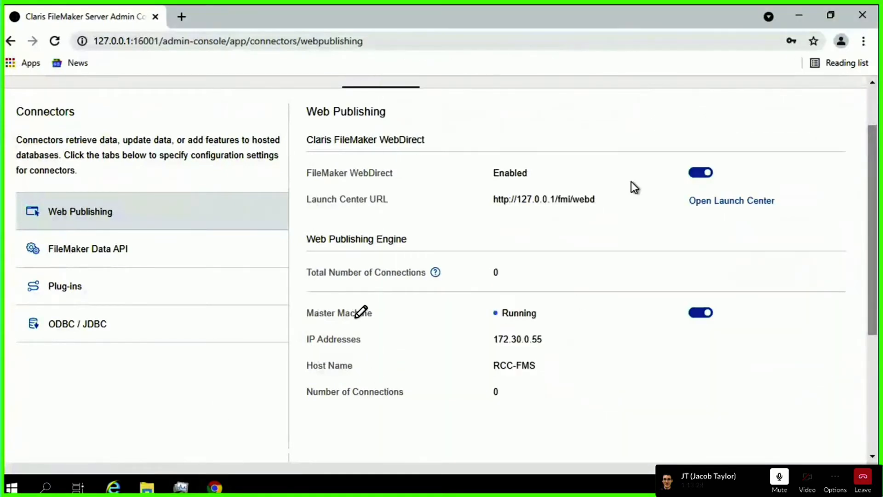
Test the WebDirect Launch Center with the Web Publishing Engine off, highlight the page's error heading, and close the page
left_click(711, 202)
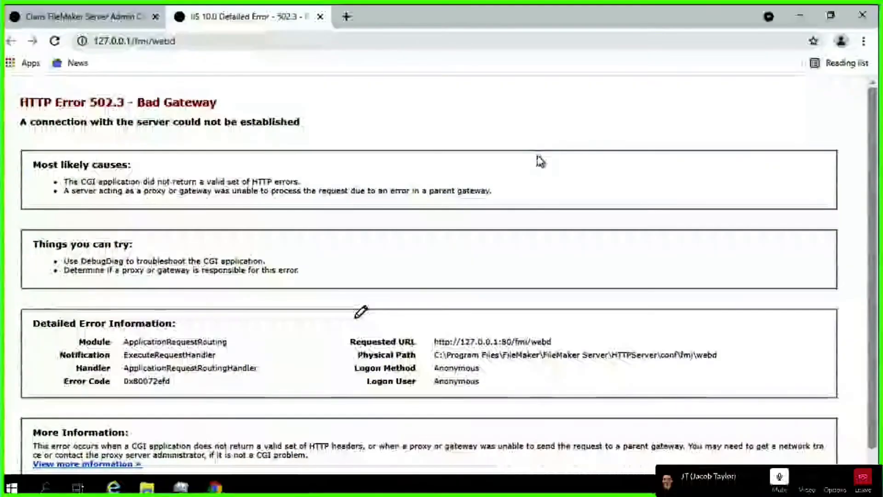
key("ctrl+w")
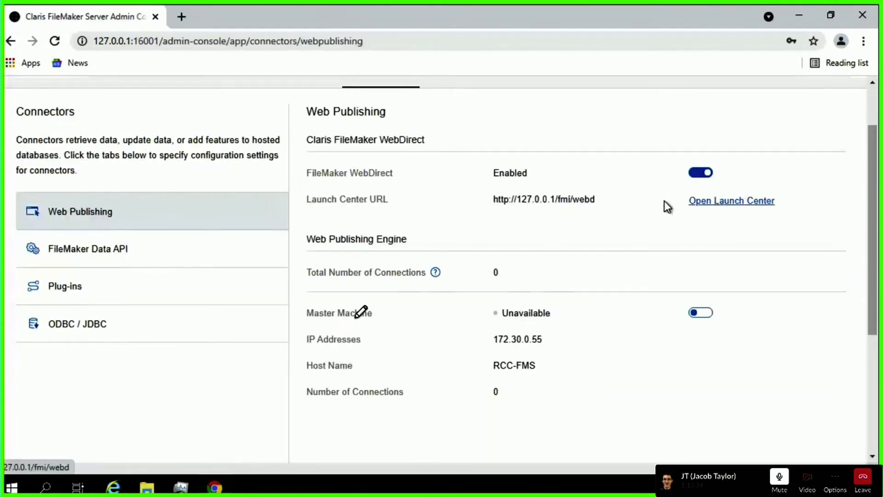
left_click(692, 201)
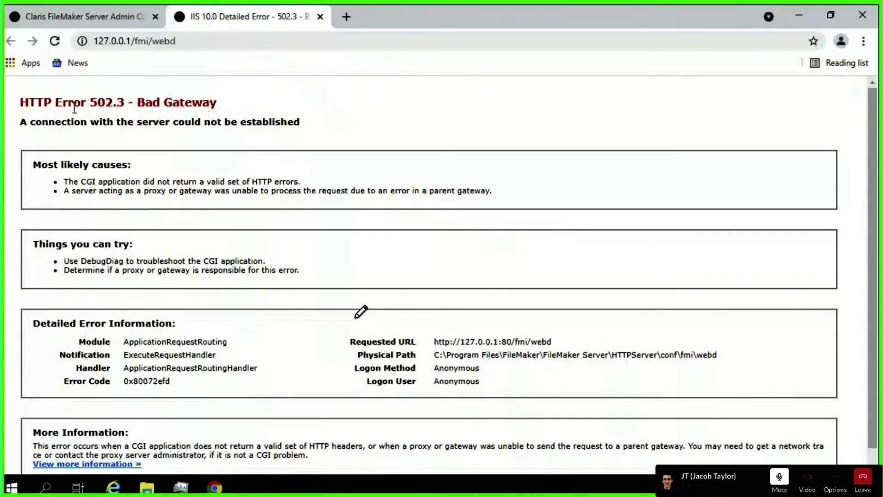
left_click_drag(270, 101, 2, 99)
left_click_drag(250, 104, 2, 100)
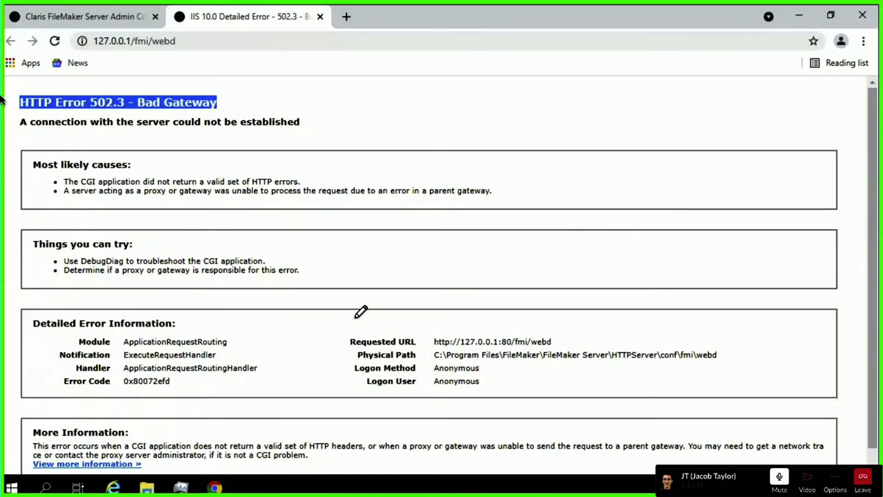
left_click_drag(220, 105, 2, 107)
left_click(262, 109)
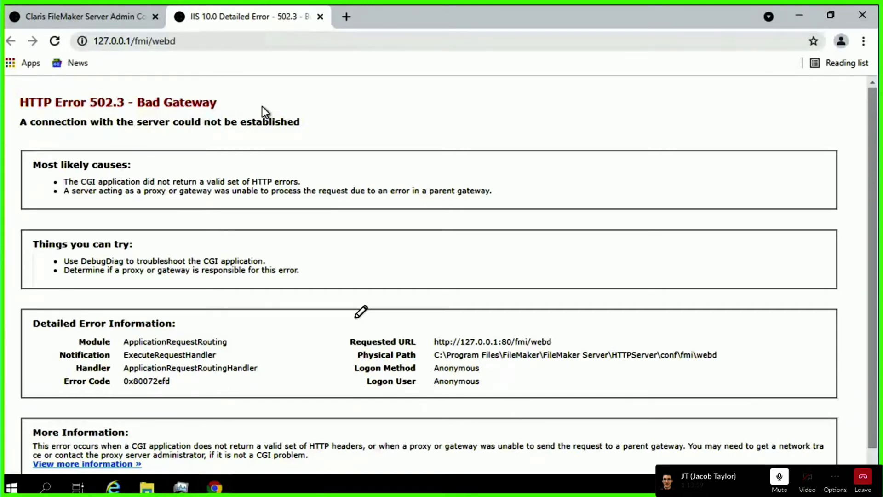
key("ctrl+w")
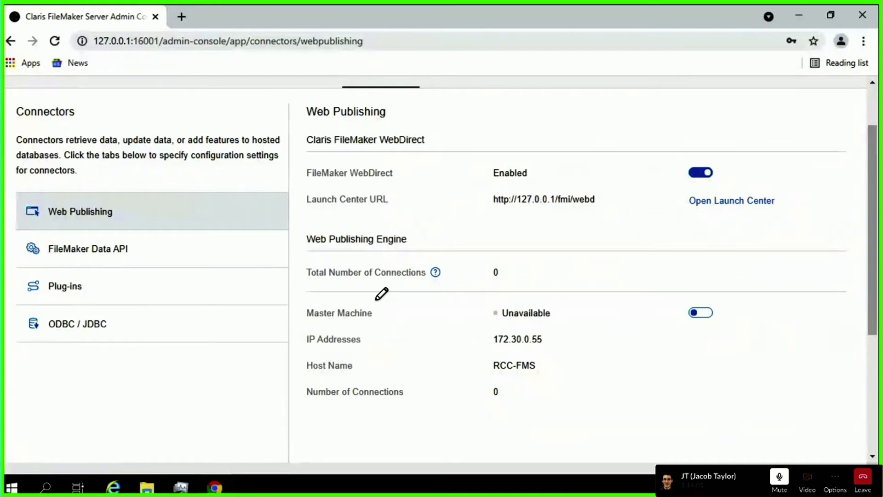
Sketch a server box over the connector list with a boundary curve beneath it and short lines beyond the curve
mouse_move(221, 91)
left_mouse_down()
mouse_move(129, 75)
mouse_move(171, 176)
mouse_move(216, 88)
left_mouse_up()
left_click_drag(47, 254, 253, 35)
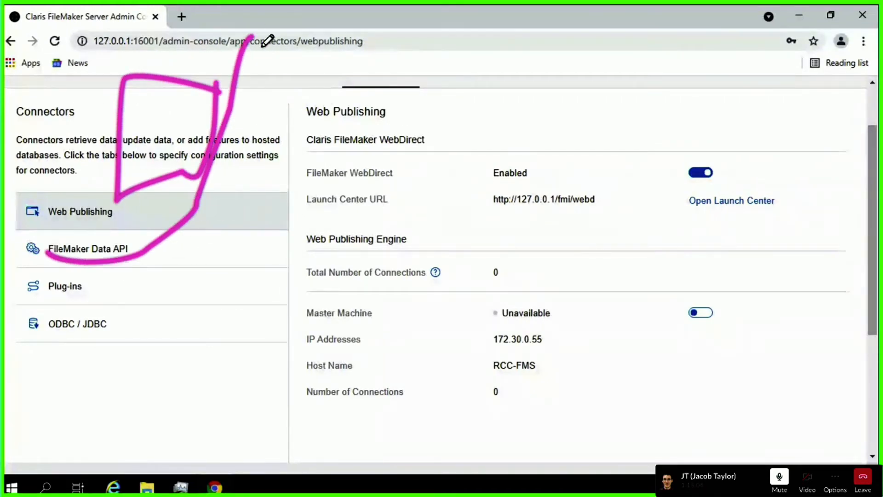
left_click_drag(315, 118, 368, 112)
left_click_drag(255, 216, 328, 224)
left_click_drag(262, 271, 311, 302)
left_click_drag(217, 315, 247, 385)
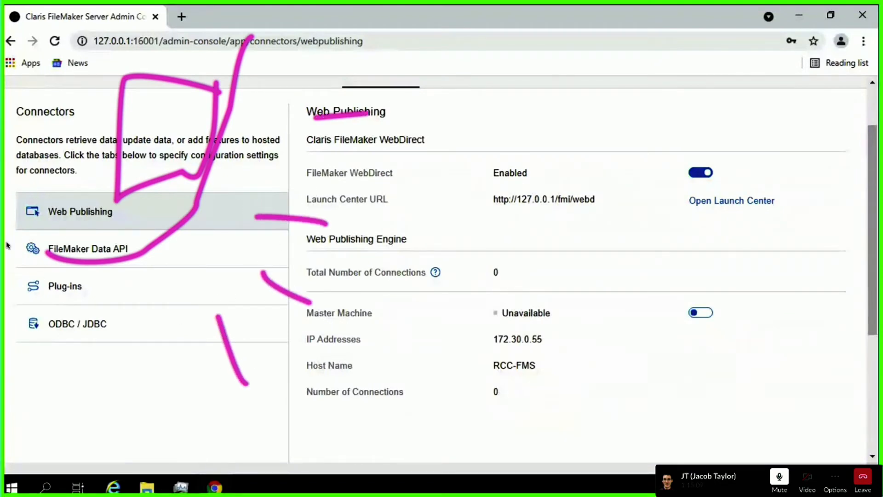
Sketch a box linked to four smaller shapes, set them off with a curve, and draw lines radiating outward
mouse_move(654, 27)
left_mouse_down()
mouse_move(637, 81)
mouse_move(733, 79)
mouse_move(738, 6)
mouse_move(665, 14)
mouse_move(646, 66)
left_mouse_up()
mouse_move(580, 99)
left_mouse_down()
mouse_move(598, 99)
mouse_move(581, 128)
left_mouse_up()
mouse_move(642, 101)
left_mouse_down()
mouse_move(619, 110)
mouse_move(653, 123)
left_mouse_up()
mouse_move(693, 97)
left_mouse_down()
mouse_move(670, 136)
mouse_move(713, 115)
mouse_move(693, 97)
mouse_move(722, 135)
mouse_move(773, 96)
left_mouse_up()
mouse_move(626, 68)
left_mouse_down()
mouse_move(588, 97)
mouse_move(645, 80)
mouse_move(685, 118)
left_mouse_up()
left_click_drag(709, 82, 764, 120)
mouse_move(509, 21)
left_mouse_down()
mouse_move(527, 83)
mouse_move(882, 215)
left_mouse_up()
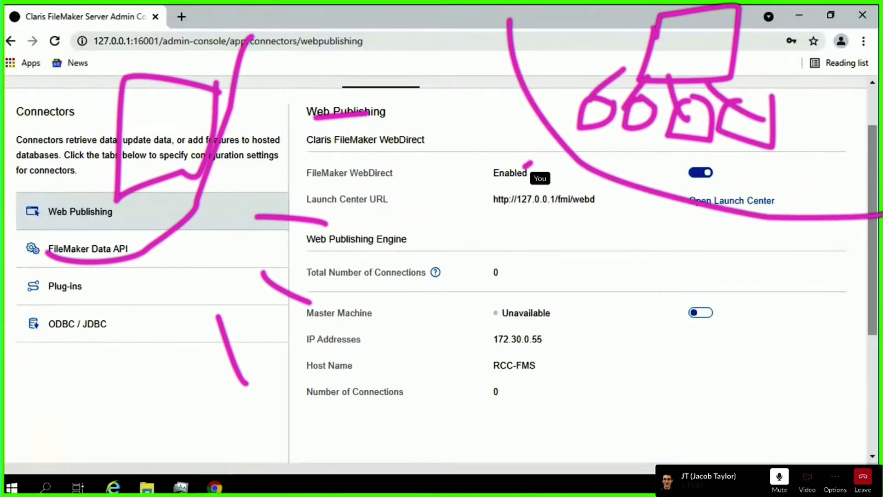
left_click_drag(529, 162, 389, 279)
left_click_drag(534, 223, 442, 400)
left_click_drag(558, 239, 556, 400)
left_click_drag(638, 294, 660, 409)
left_click_drag(723, 262, 881, 421)
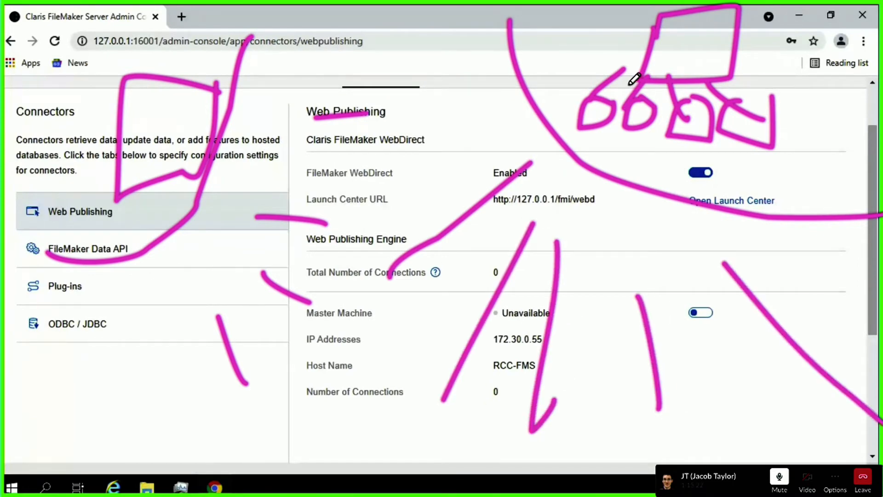
left_click_drag(688, 121, 781, 148)
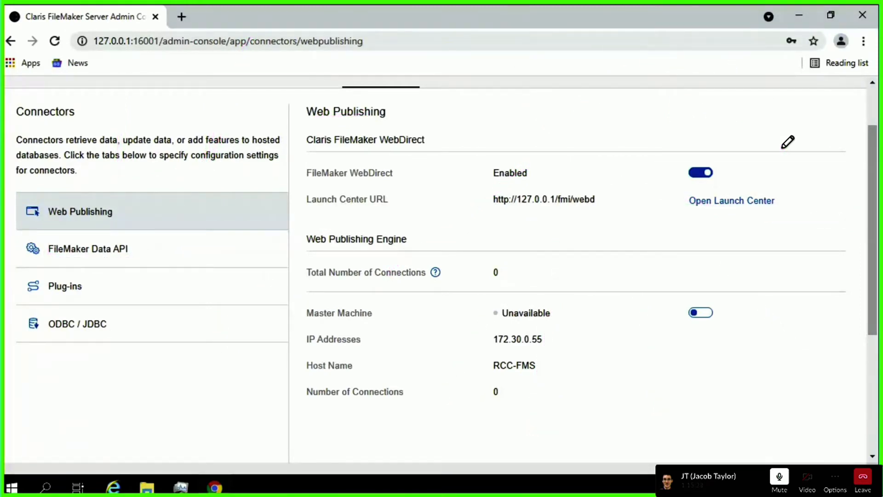
Redraw the diagram as one box above five smaller boxes, with a boundary curve and lines leading outward
mouse_move(720, 25)
left_mouse_down()
mouse_move(640, 20)
mouse_move(726, 112)
mouse_move(716, 21)
left_mouse_up()
mouse_move(588, 144)
left_mouse_down()
mouse_move(577, 143)
mouse_move(579, 188)
mouse_move(611, 138)
mouse_move(635, 209)
mouse_move(589, 140)
left_mouse_up()
mouse_move(672, 150)
left_mouse_down()
mouse_move(650, 198)
mouse_move(679, 160)
left_mouse_up()
mouse_move(760, 146)
left_mouse_down()
mouse_move(745, 194)
mouse_move(759, 150)
left_mouse_up()
mouse_move(828, 149)
left_mouse_down()
mouse_move(809, 203)
mouse_move(848, 139)
left_mouse_up()
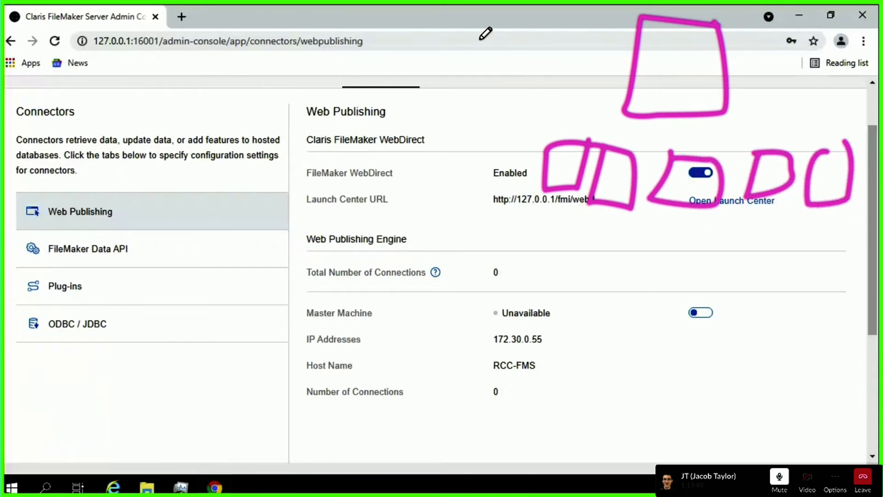
mouse_move(461, 21)
left_mouse_down()
mouse_move(595, 215)
mouse_move(881, 276)
left_mouse_up()
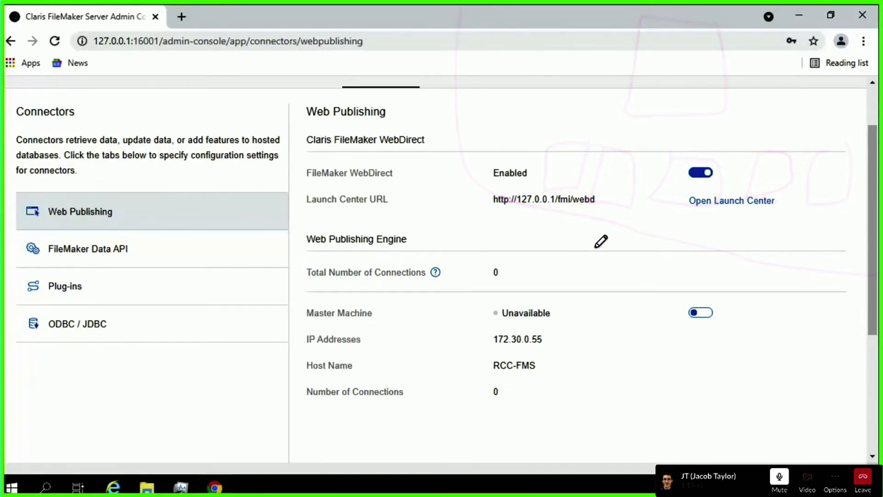
left_click_drag(477, 212, 364, 308)
left_click_drag(499, 252, 454, 337)
left_click_drag(556, 279, 550, 357)
left_click_drag(631, 316, 681, 431)
mouse_move(695, 42)
left_mouse_down()
mouse_move(612, 48)
mouse_move(715, 152)
mouse_move(702, 19)
left_mouse_up()
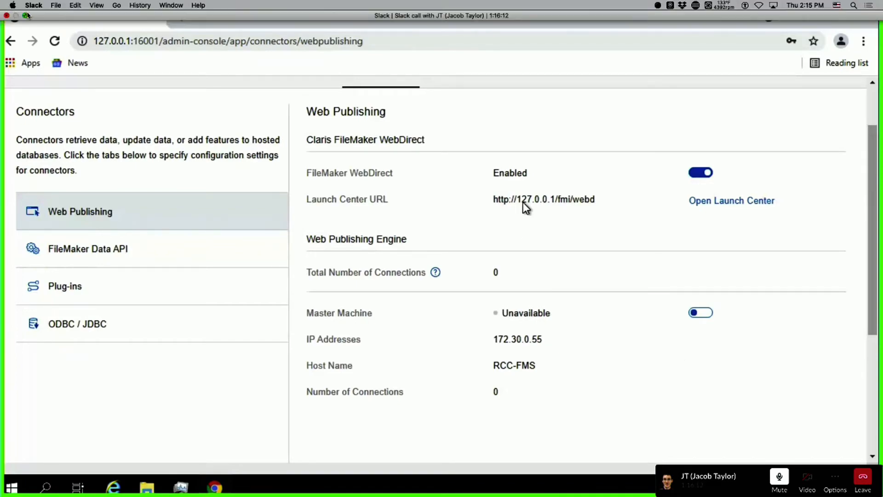
Turn the master machine's Web Publishing Engine back on with the call window out of full screen, and restore full screen
left_click(25, 15)
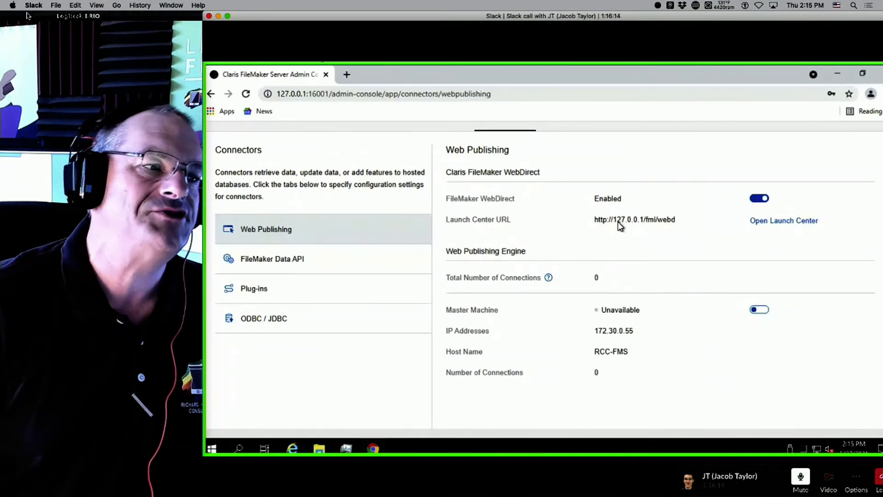
scroll(581, 166, "up", 2)
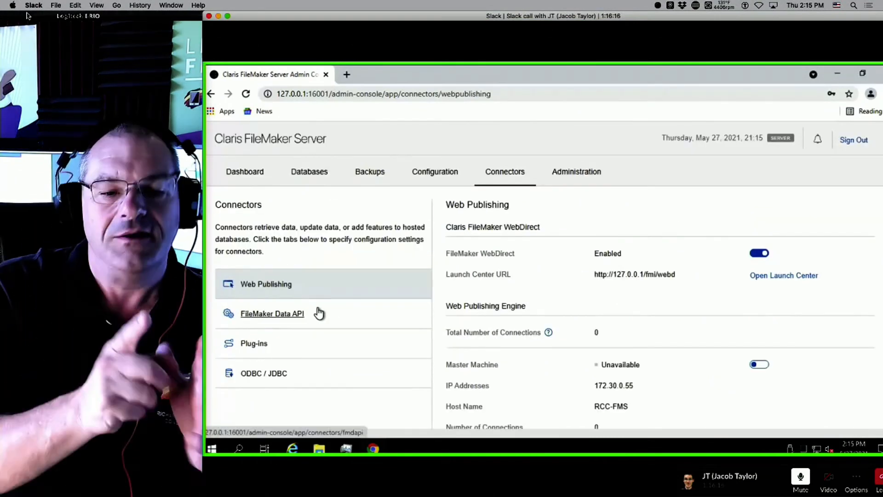
left_click(759, 364)
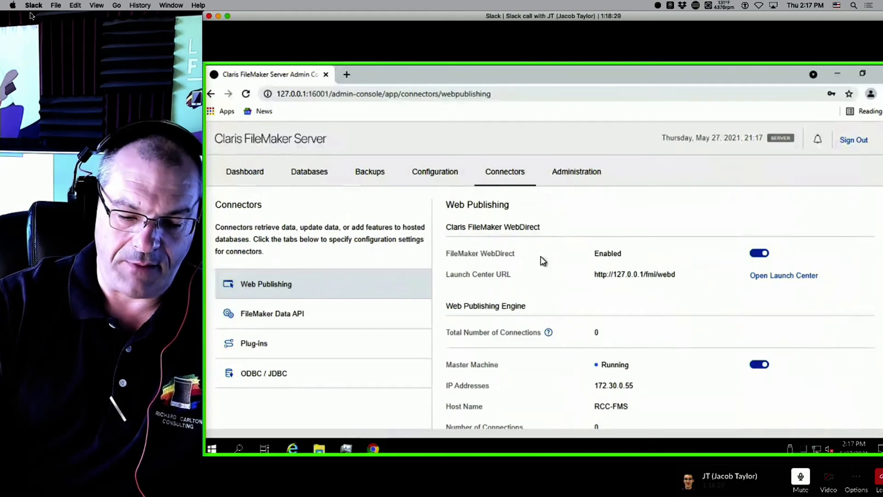
scroll(544, 263, "down", 3)
scroll(543, 269, "up", 3)
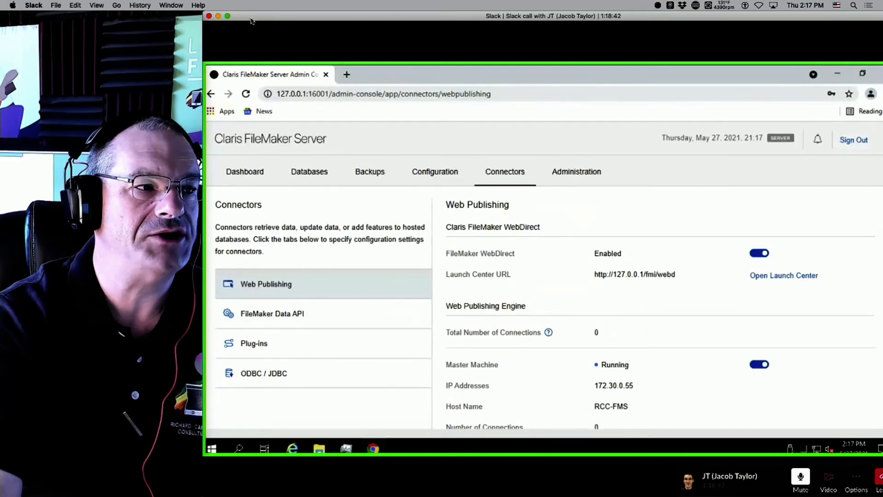
left_click(227, 15)
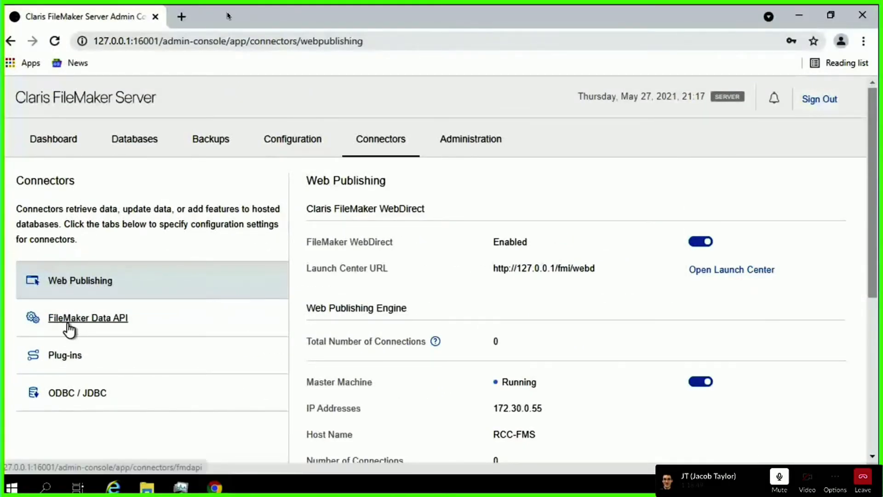
Show the FileMaker Data API settings and the Plug-ins settings, highlighting the FileMaker Script Engine Plug-ins entry
left_click(282, 336)
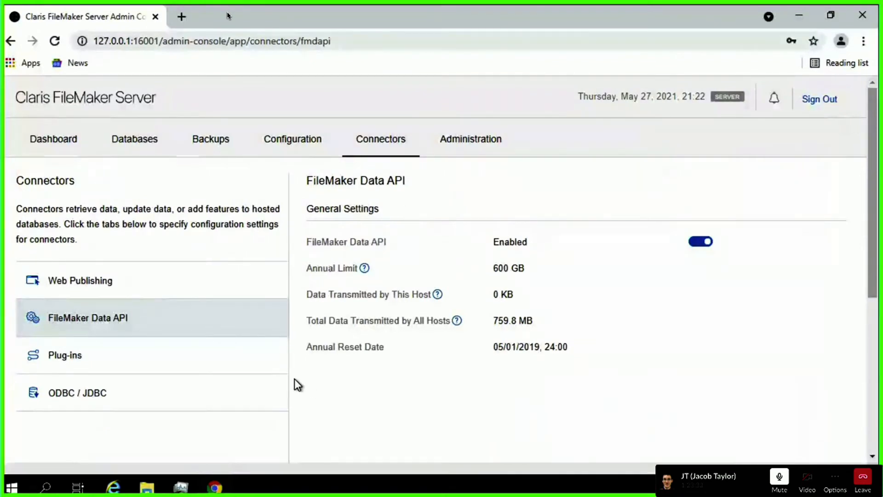
left_click(171, 354)
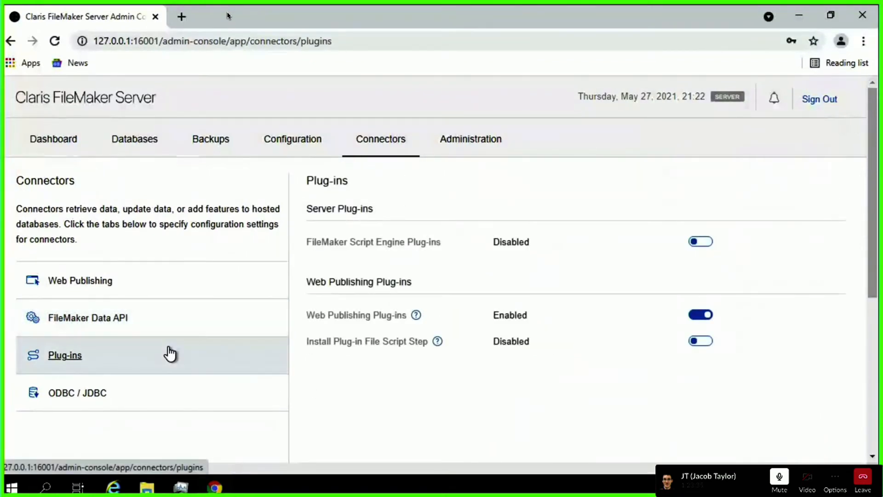
left_click_drag(361, 242, 506, 243)
left_click(363, 238)
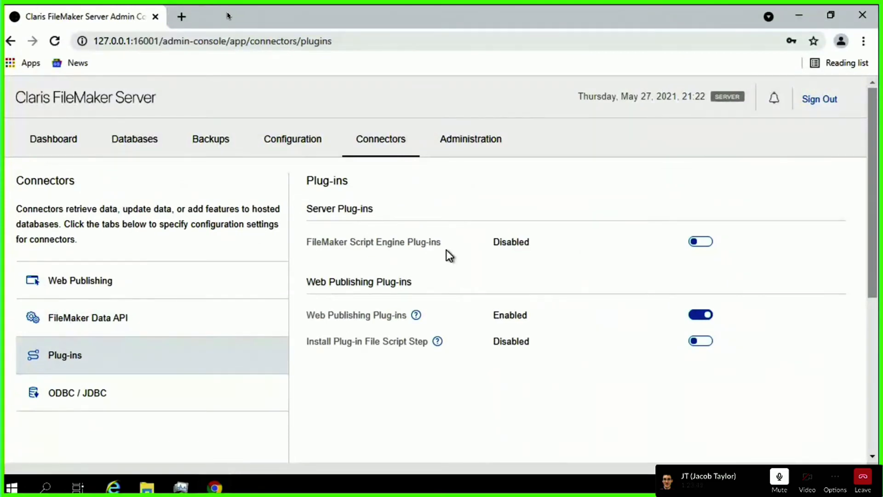
Highlight the Web Publishing Plug-ins label and show the help note for that setting
left_click_drag(304, 314, 407, 315)
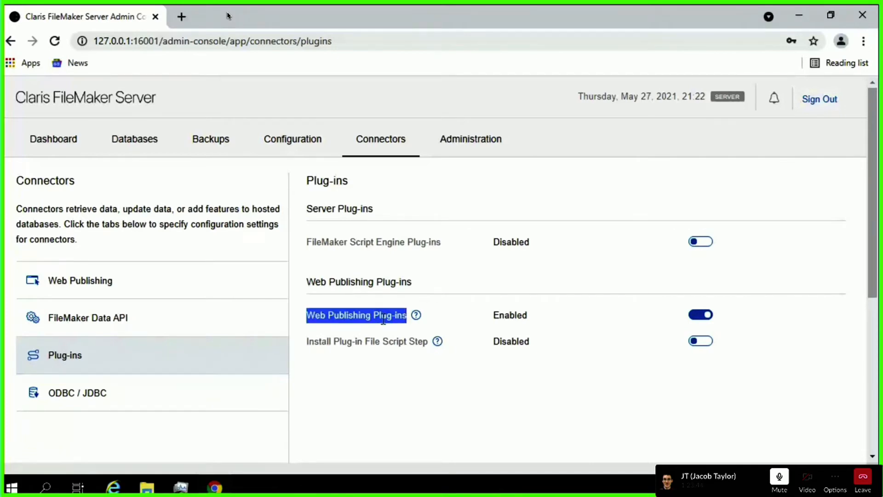
left_click(364, 318)
left_click(416, 316)
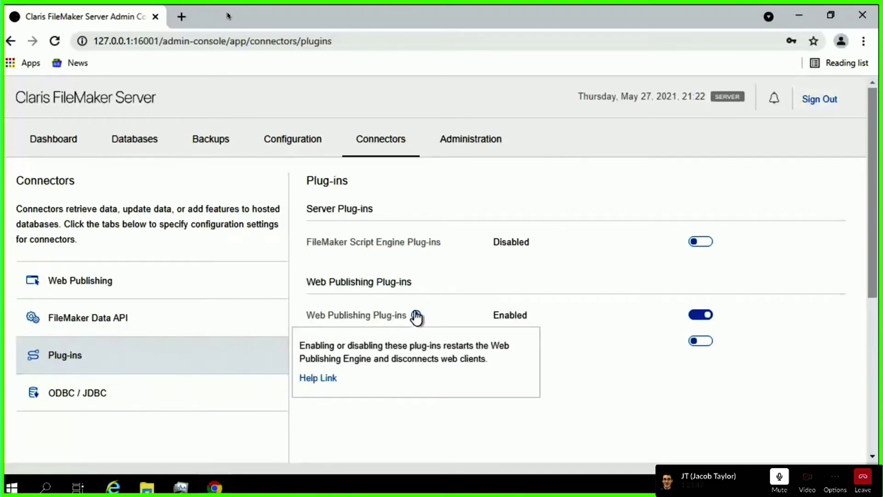
Dismiss the Web Publishing Plug-ins help note and highlight the Server Plug-ins heading
left_click(380, 429)
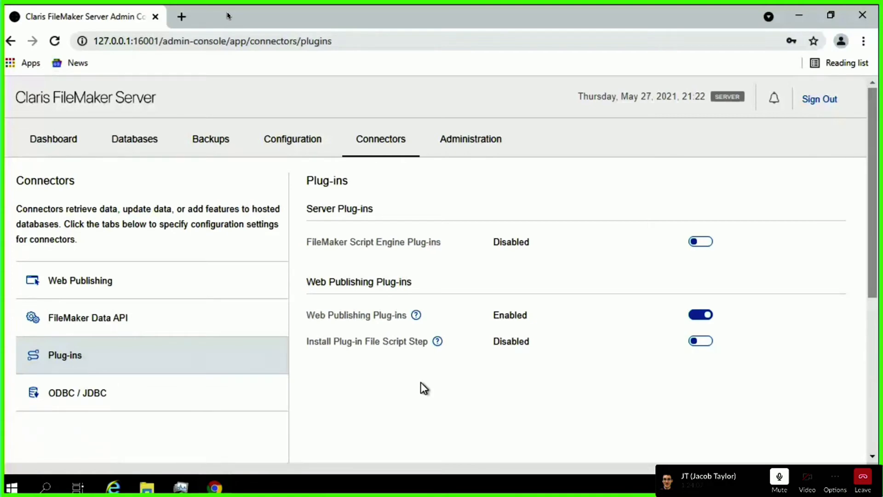
left_click_drag(374, 209, 330, 281)
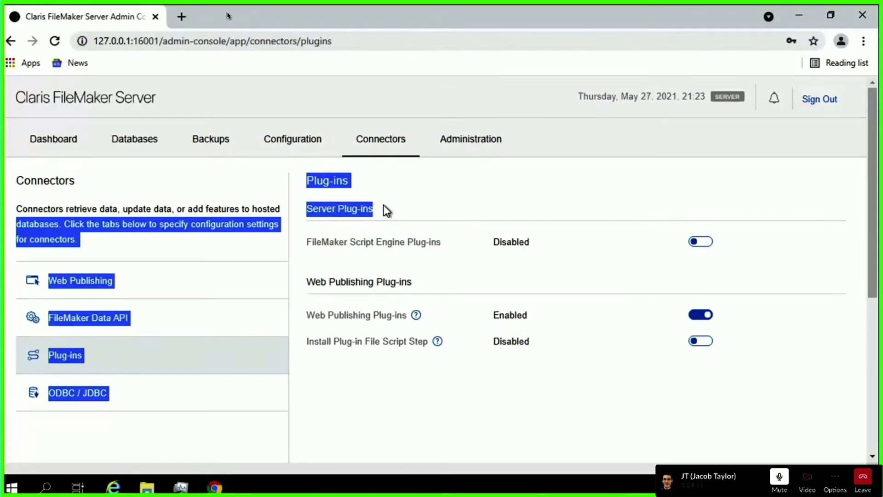
left_click_drag(385, 210, 311, 211)
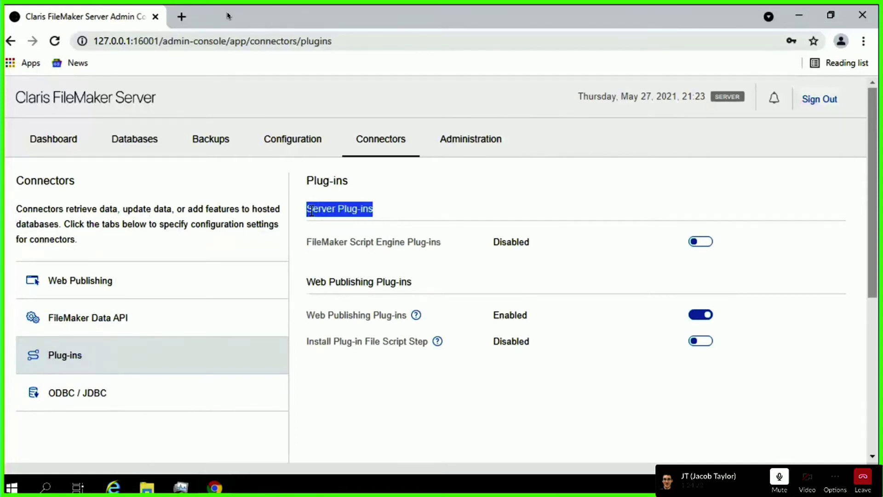
Annotate the Server Plug-ins heading with a handwritten "SASE / PSOS" and a broken connecting line, and highlight the heading again
mouse_move(502, 210)
left_mouse_down()
mouse_move(501, 224)
mouse_move(480, 225)
mouse_move(539, 215)
mouse_move(534, 222)
mouse_move(544, 211)
mouse_move(548, 226)
mouse_move(571, 204)
mouse_move(571, 224)
left_mouse_up()
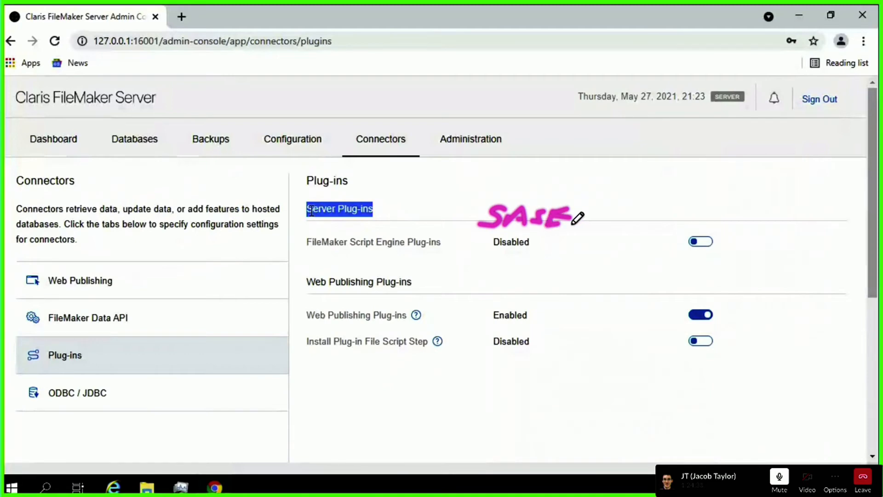
left_click_drag(621, 197, 579, 238)
mouse_move(621, 213)
left_mouse_down()
mouse_move(670, 233)
mouse_move(667, 212)
mouse_move(697, 234)
mouse_move(686, 228)
left_mouse_up()
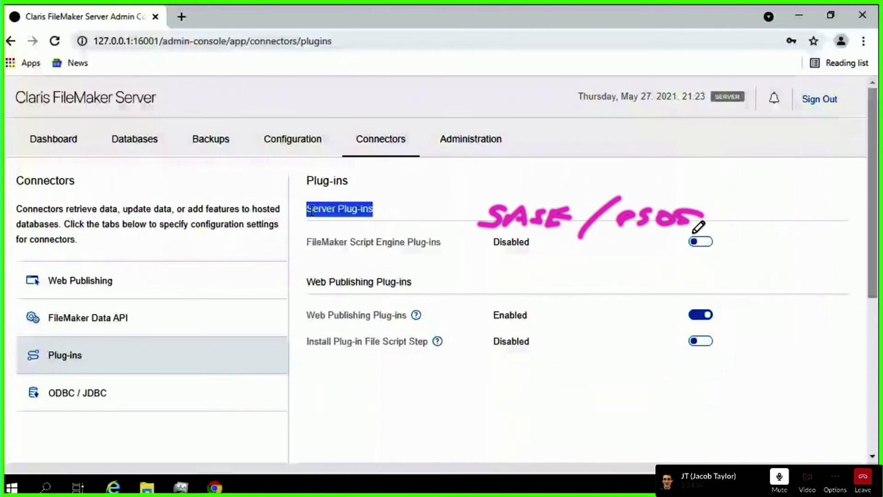
left_click_drag(437, 220, 467, 220)
left_click_drag(384, 214, 432, 216)
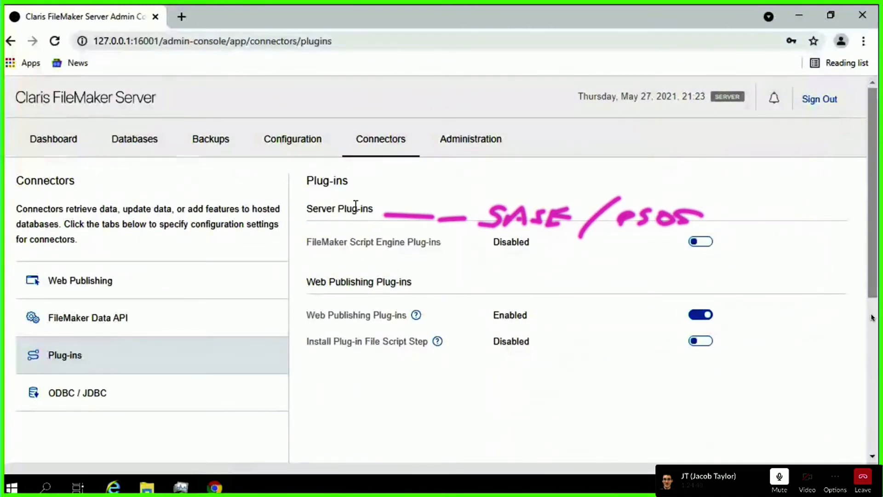
triple_click(356, 206)
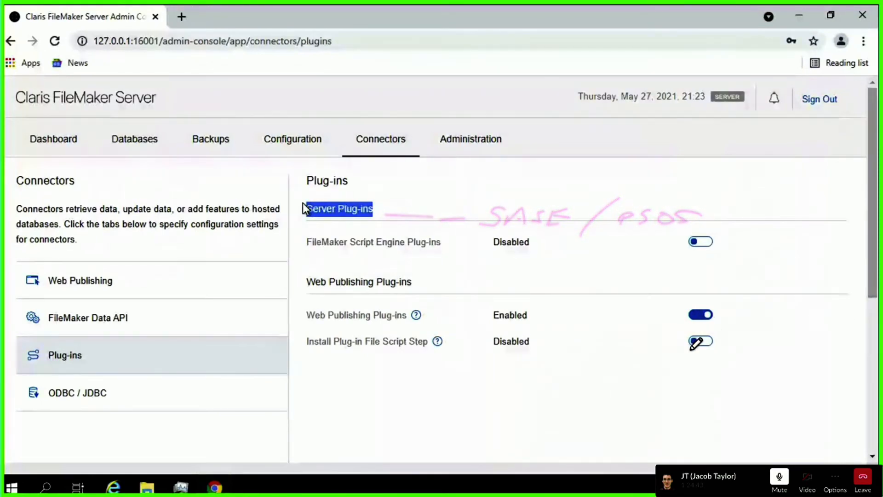
left_click(332, 209)
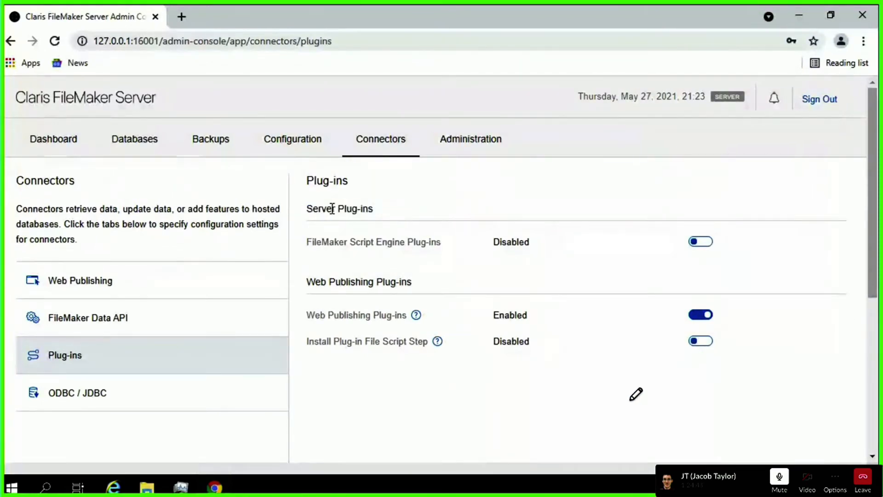
Highlight the Web Publishing Plug-ins heading and the Install Plug-in File Script Step label, clearing the selection at the end
left_click_drag(419, 286, 264, 284)
left_click(426, 280)
left_click_drag(426, 281, 305, 283)
mouse_move(427, 296)
left_mouse_down()
mouse_move(457, 292)
mouse_move(459, 302)
mouse_move(394, 328)
mouse_move(265, 326)
mouse_move(350, 296)
left_mouse_up()
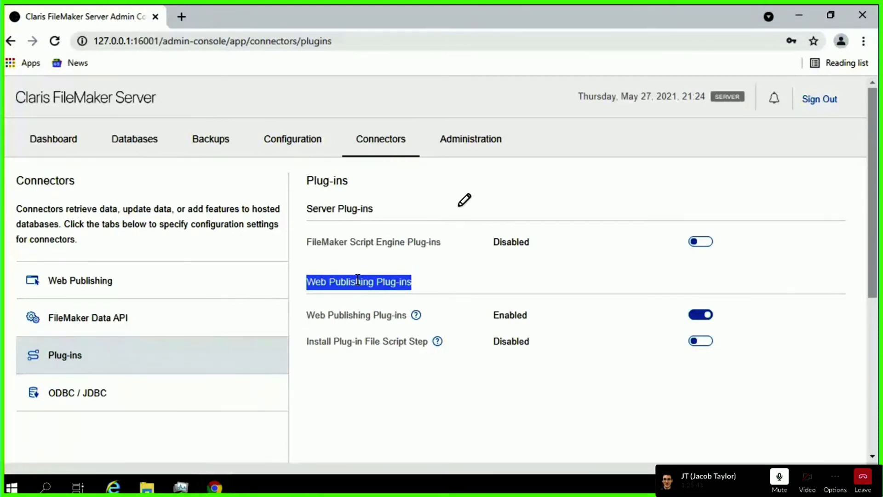
mouse_move(397, 223)
left_mouse_down()
mouse_move(634, 214)
mouse_move(736, 246)
mouse_move(279, 262)
mouse_move(420, 222)
left_mouse_up()
mouse_move(298, 305)
left_mouse_down()
mouse_move(559, 300)
mouse_move(592, 320)
mouse_move(310, 329)
mouse_move(275, 315)
mouse_move(318, 288)
left_mouse_up()
mouse_move(326, 333)
left_mouse_down()
mouse_move(283, 343)
mouse_move(377, 368)
mouse_move(566, 366)
mouse_move(759, 340)
mouse_move(592, 323)
left_mouse_up()
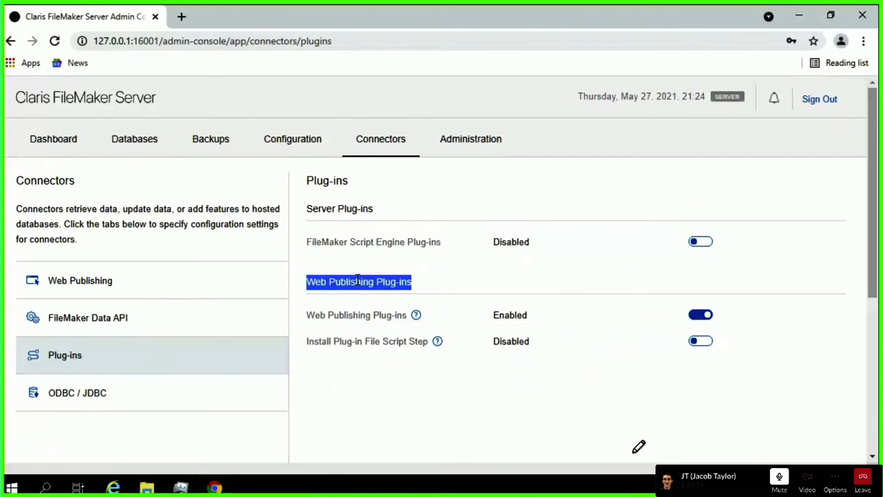
left_click_drag(434, 343, 440, 336)
left_click(426, 319)
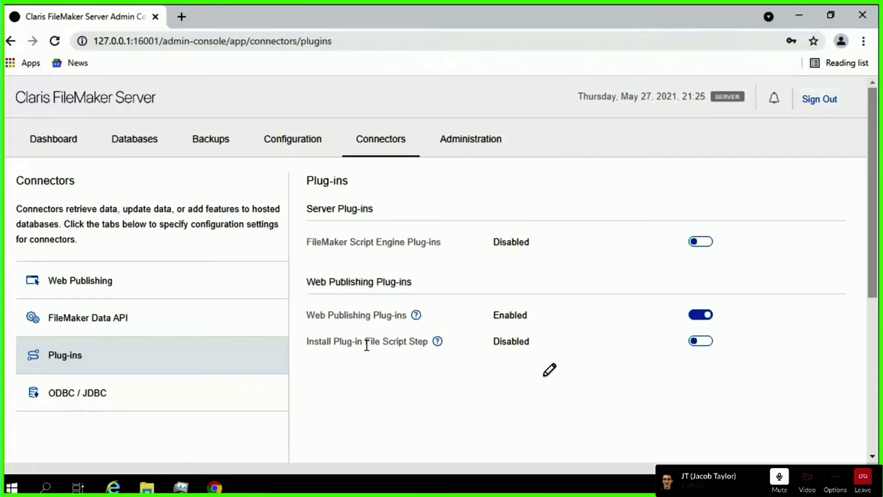
left_click_drag(316, 346, 430, 345)
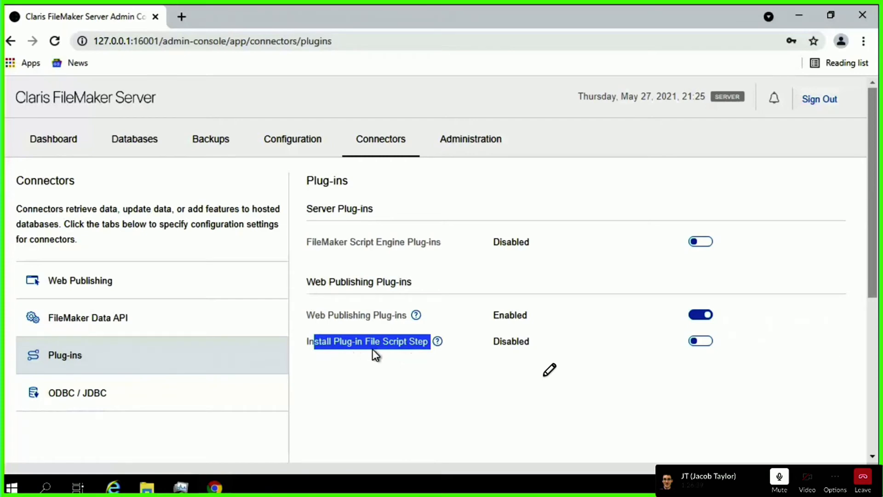
left_click(528, 343)
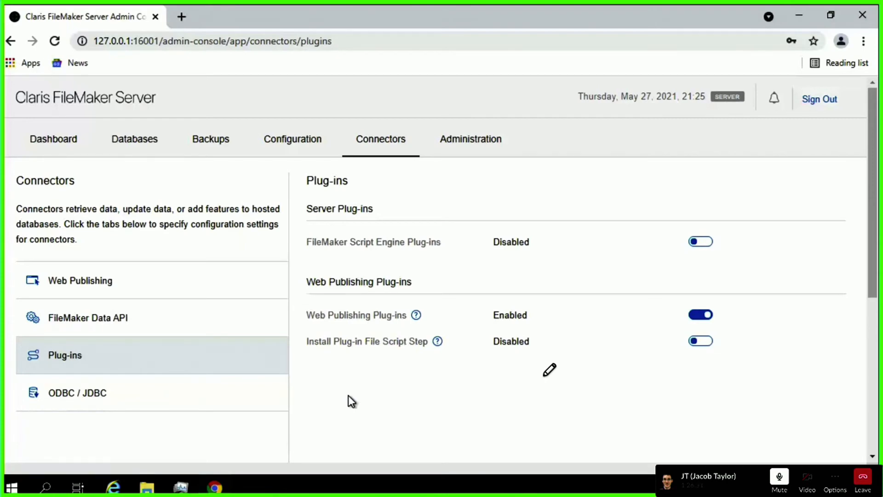
Read the help note in the ODBC / JDBC connector settings, revisiting the Plug-ins settings before returning to ODBC / JDBC
left_click(120, 395)
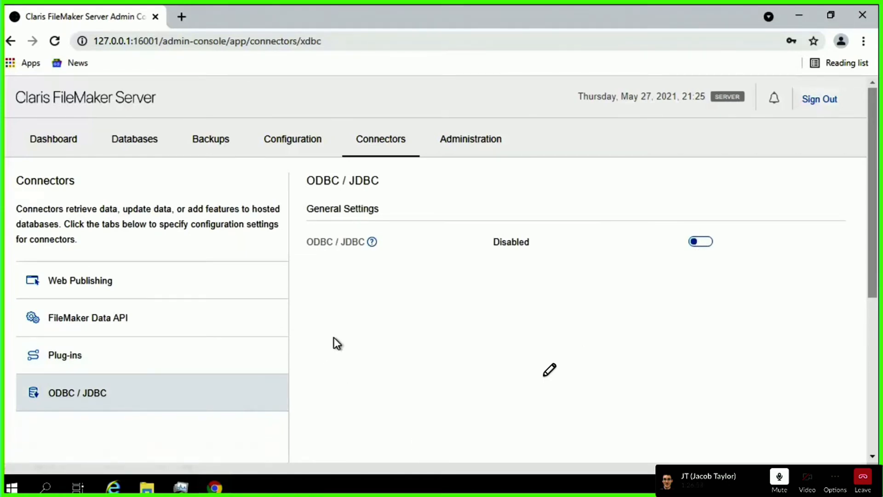
left_click(371, 248)
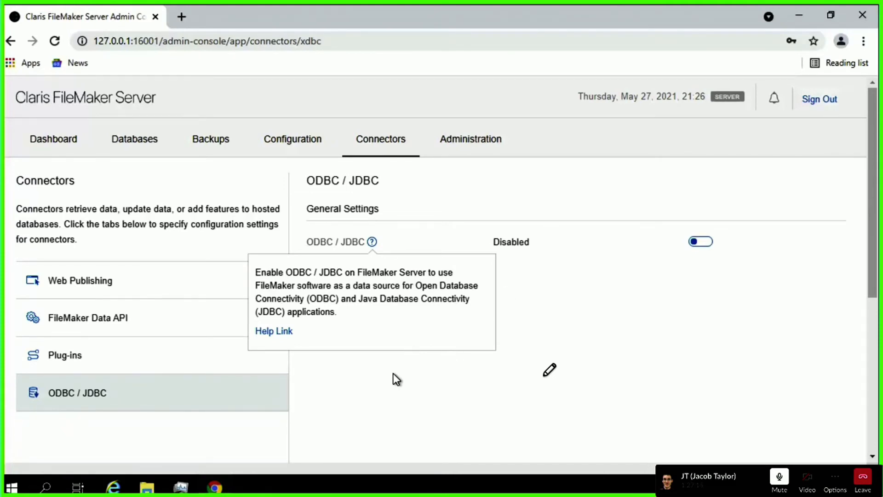
left_click(99, 361)
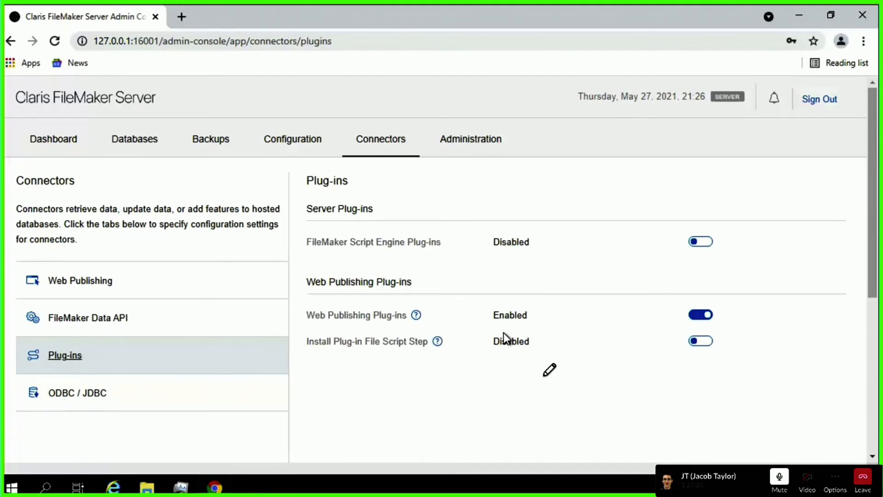
left_click(101, 398)
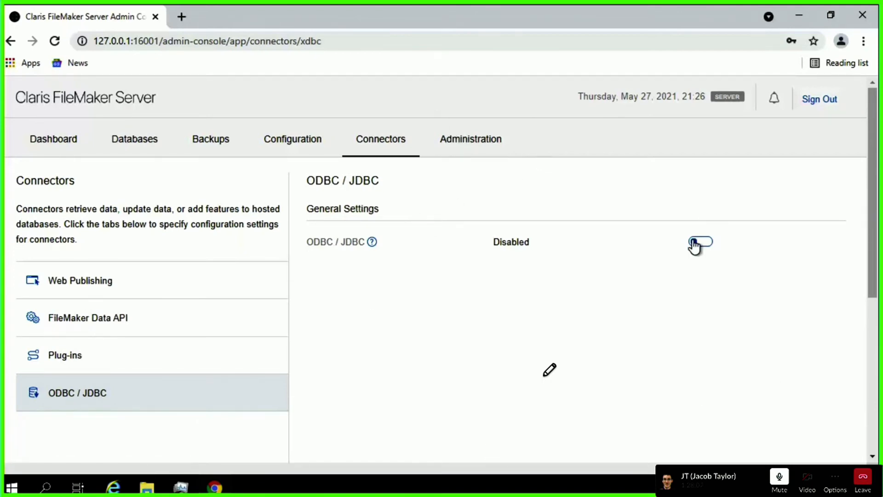
Search Windows for "odbc" and open the 64-bit ODBC Data Sources administrator at its System DSN list
key("super")
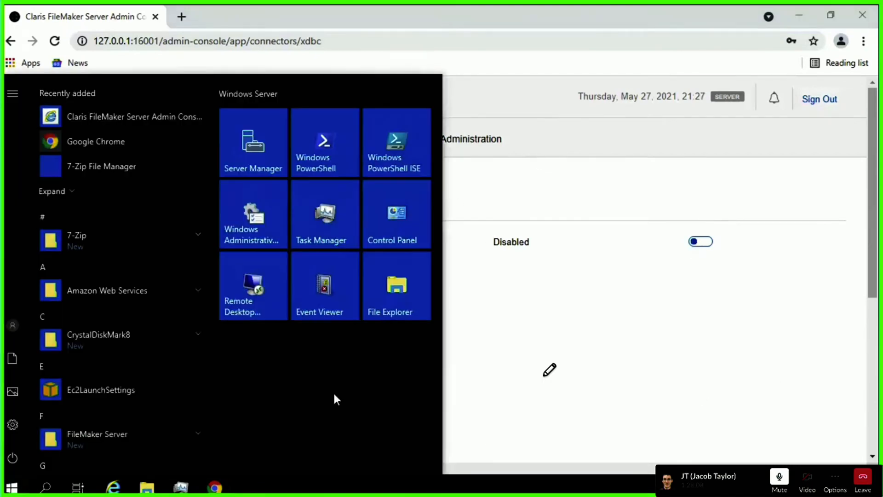
type("odbc")
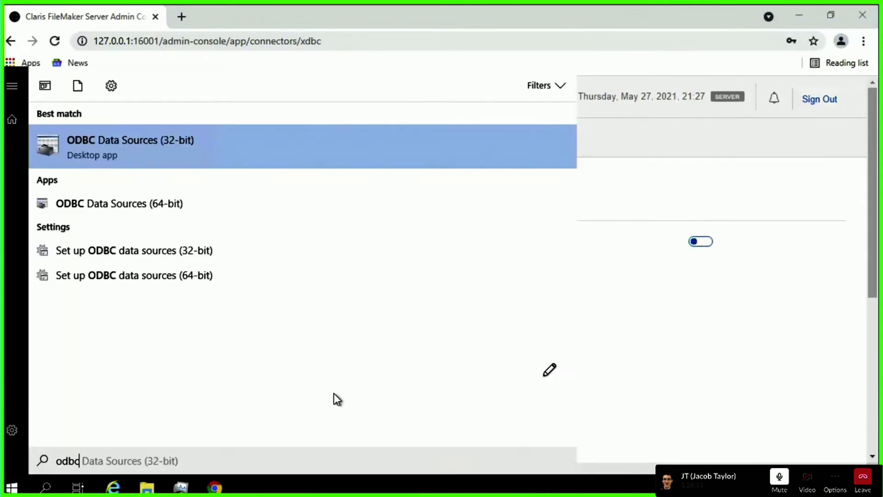
key("Down")
key("Return")
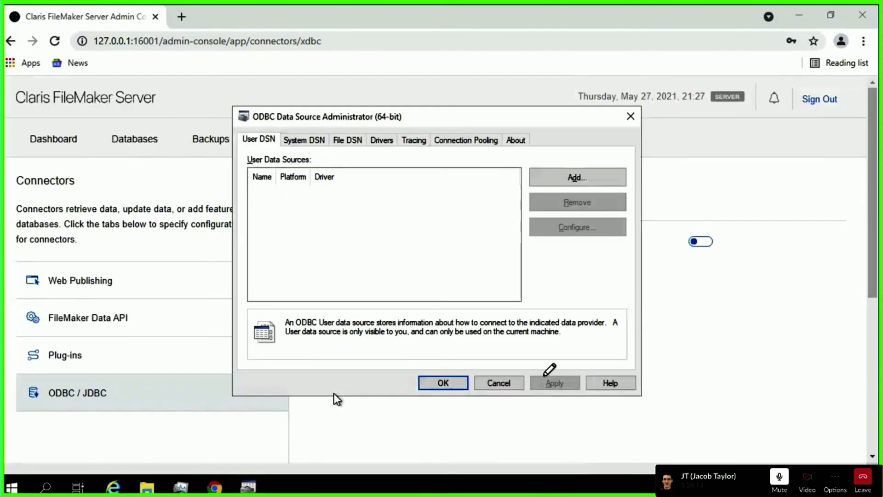
left_click(318, 139)
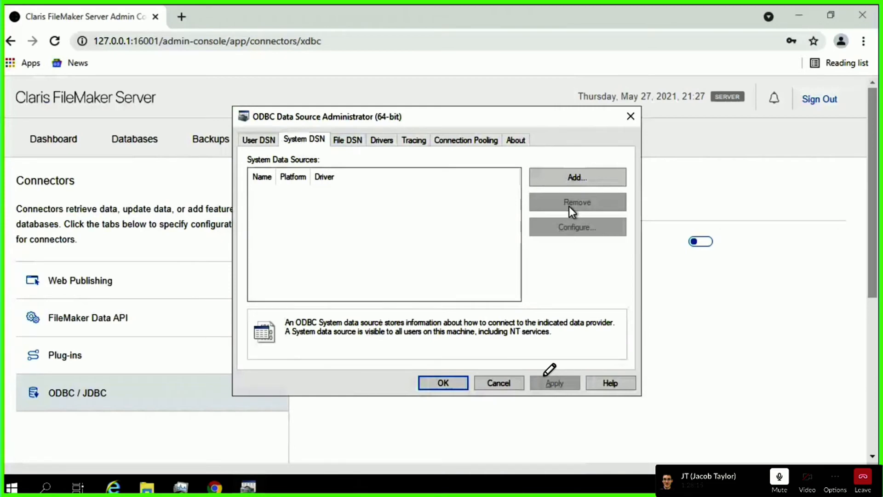
Examine the drivers available for a new system data source, then cancel and close the ODBC Data Source Administrator
left_click(578, 177)
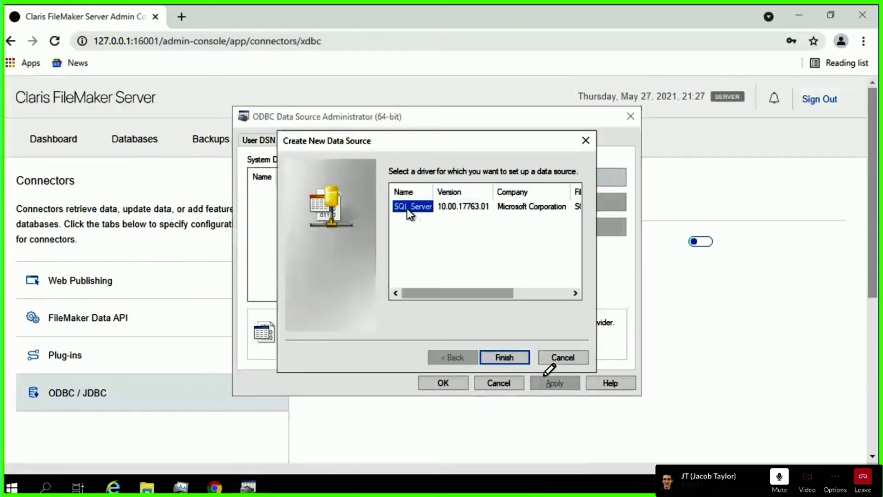
left_click(560, 356)
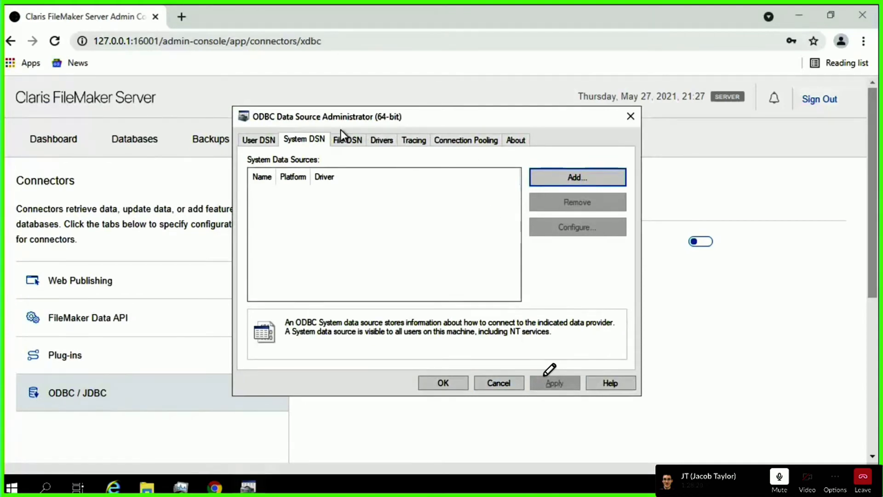
left_click(254, 140)
left_click(306, 140)
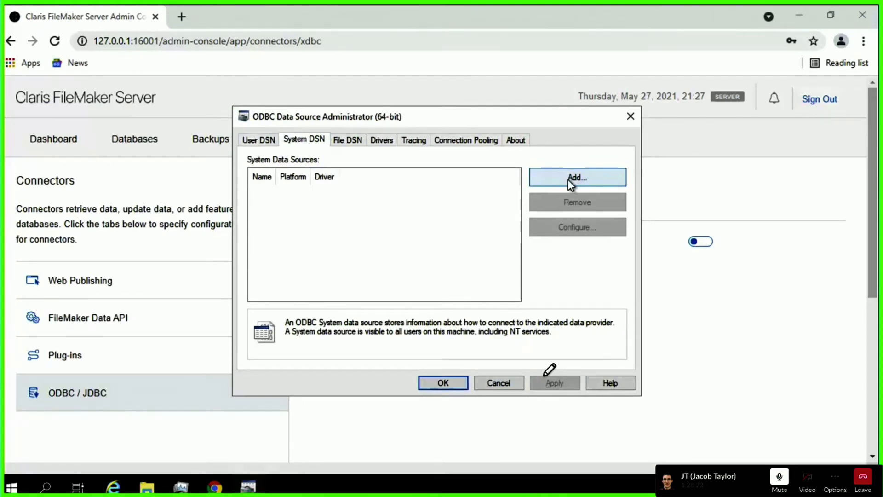
left_click(571, 182)
left_click_drag(440, 292, 553, 290)
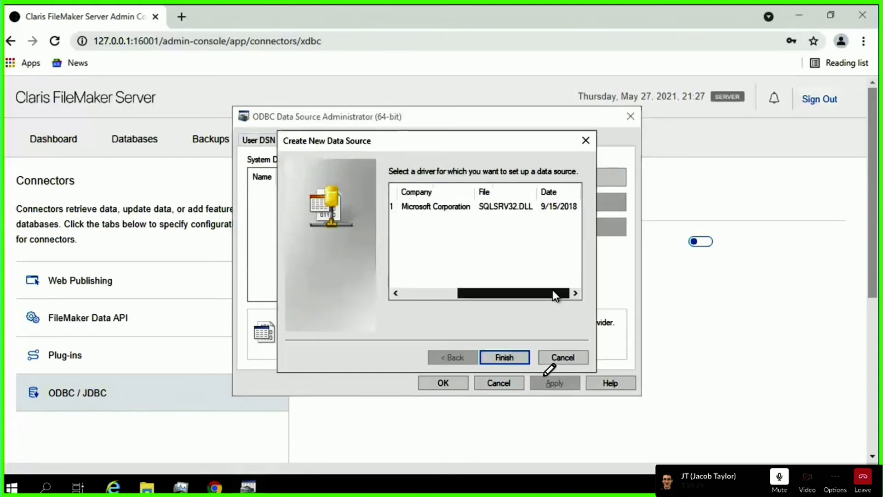
left_click(444, 290)
left_click_drag(420, 149, 353, 120)
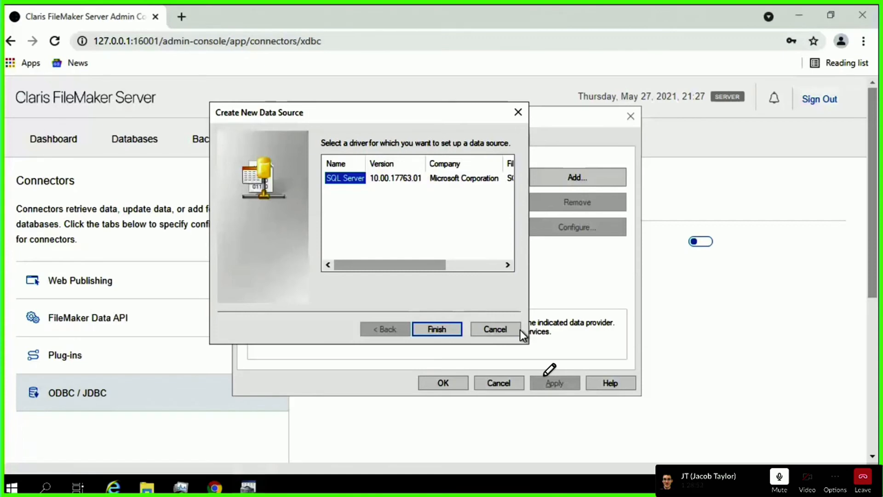
left_click(505, 328)
left_click(506, 382)
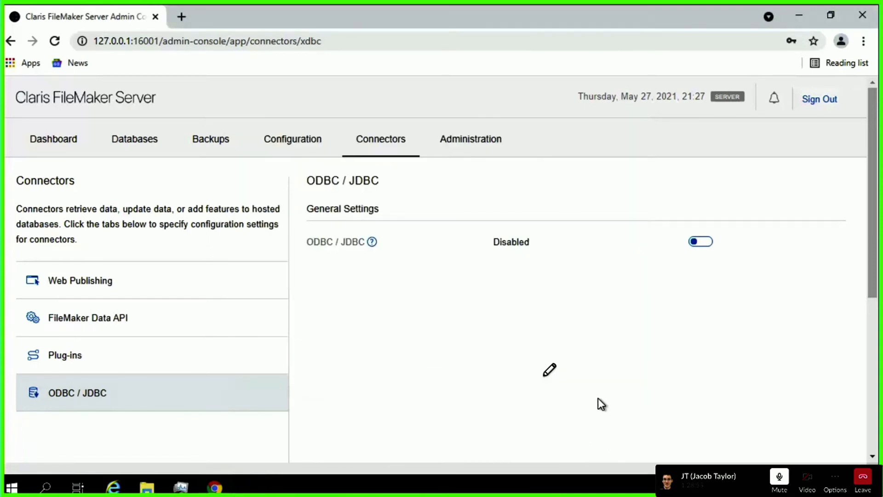
Show the FileMaker Licenses details under Administration and highlight the FileMaker Data API Annual Limit label
left_click(470, 153)
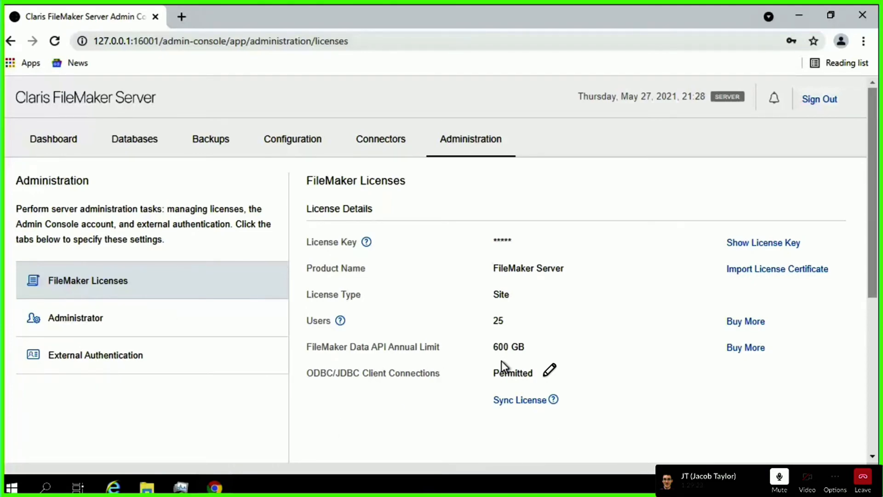
left_click_drag(313, 344, 429, 346)
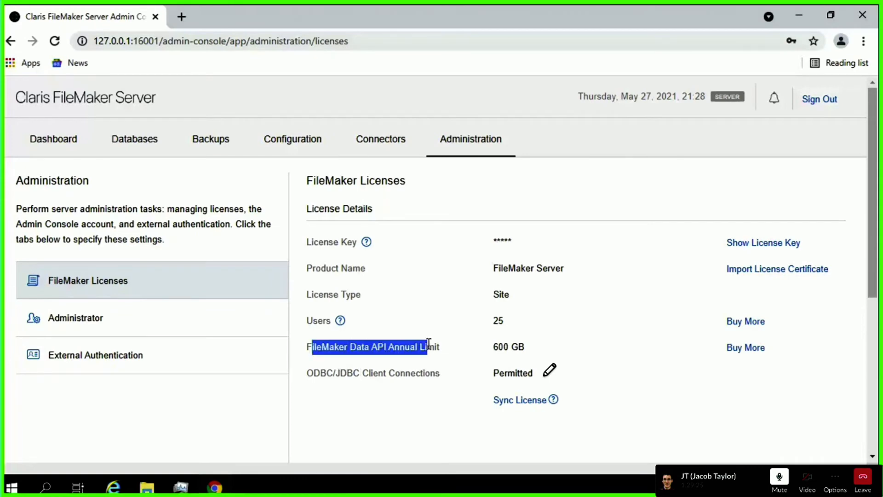
left_click(409, 346)
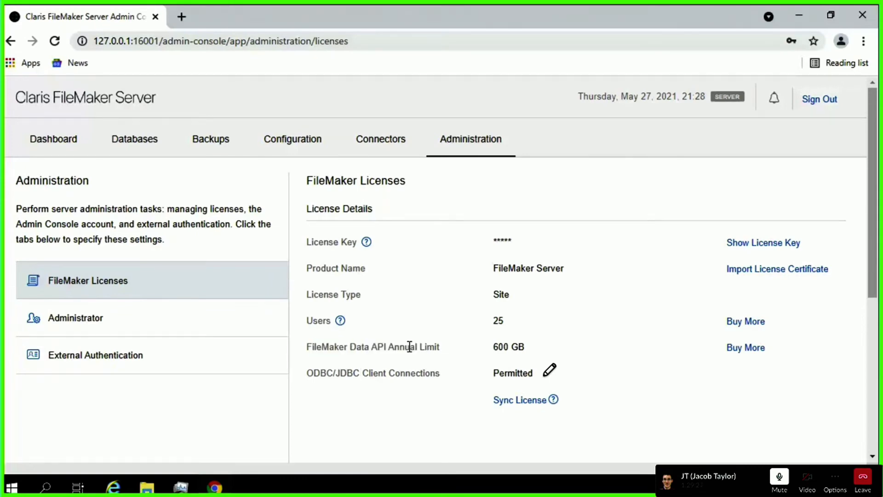
Show the Administrator account settings and the External Authentication settings
left_click(139, 327)
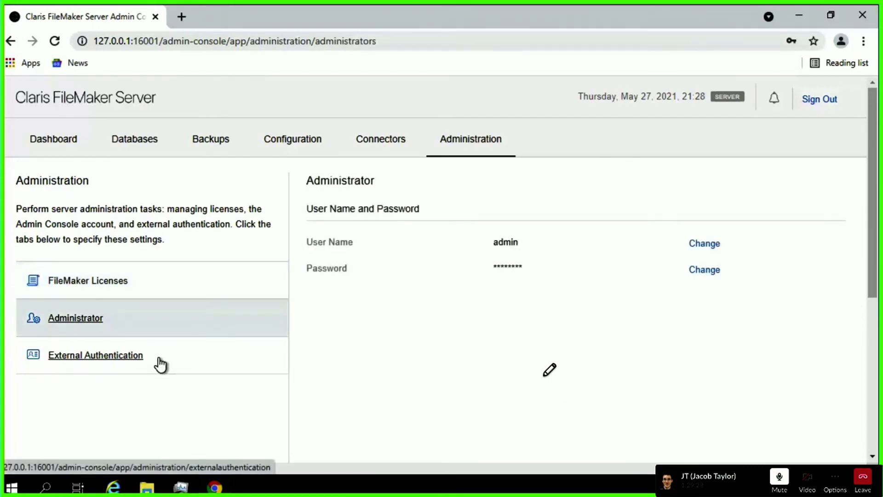
left_click(161, 368)
scroll(587, 302, "down", 1)
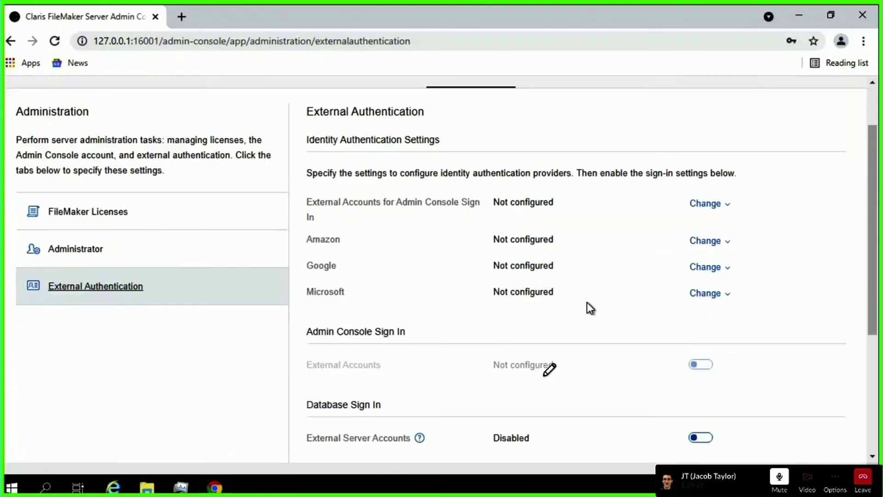
Return to the FileMaker Licenses settings and highlight the License Details heading
left_click(123, 216)
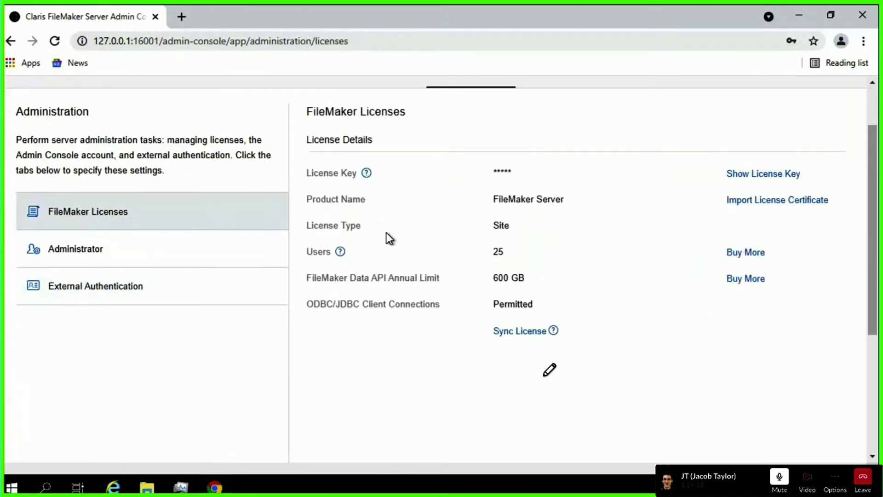
scroll(386, 233, "up", 1)
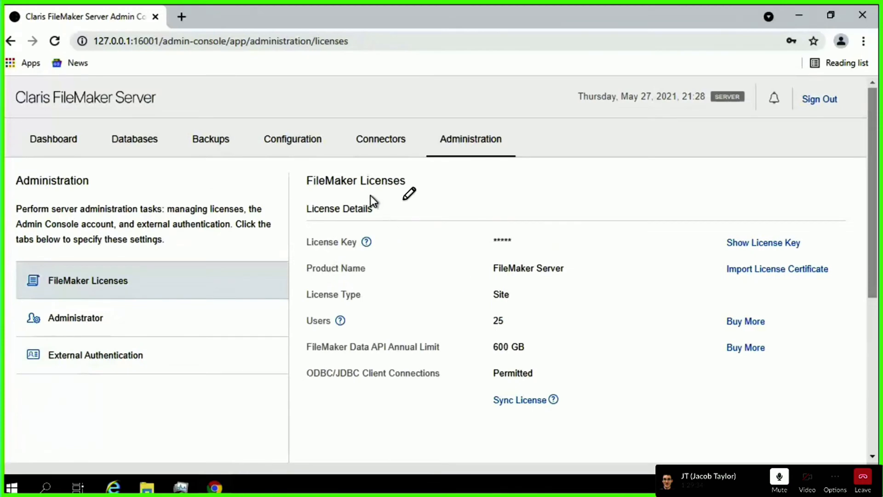
left_click_drag(354, 204, 418, 212)
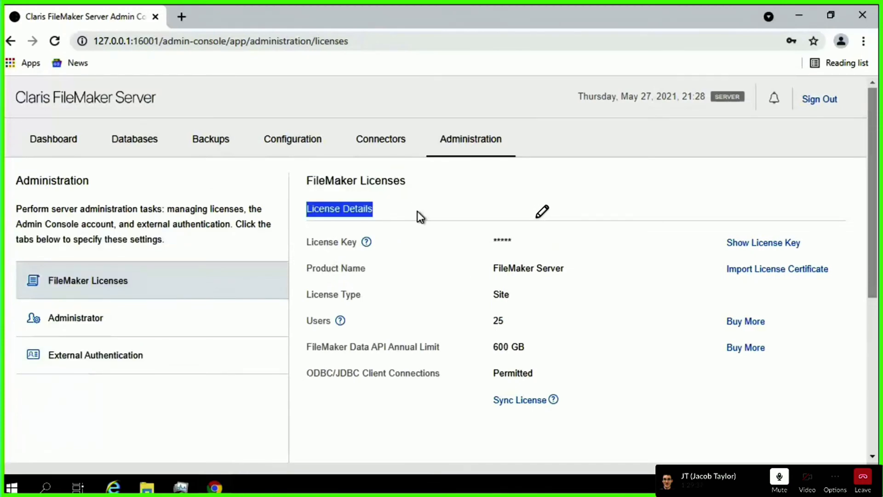
Clear the heading selection and highlight the FileMaker Data API Annual Limit value in the license details, deselecting it when done
left_click(392, 210)
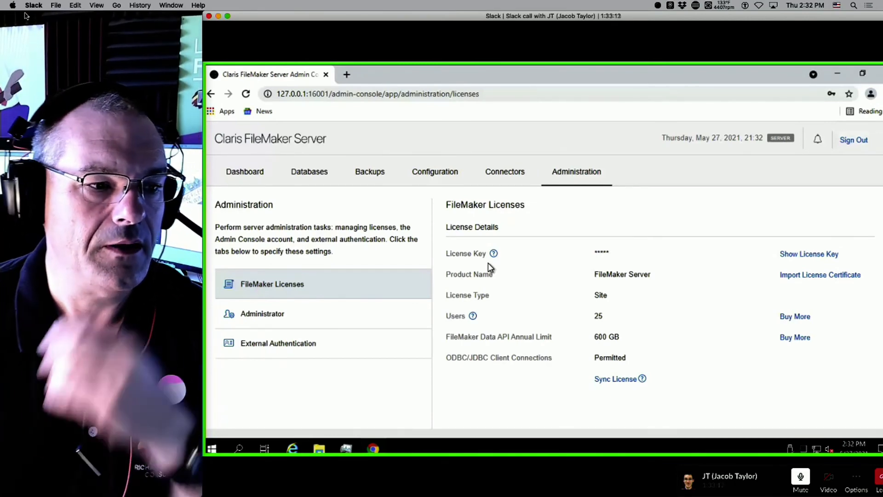
triple_click(604, 336)
left_click(631, 338)
left_click_drag(631, 338, 586, 331)
left_click(616, 323)
triple_click(607, 337)
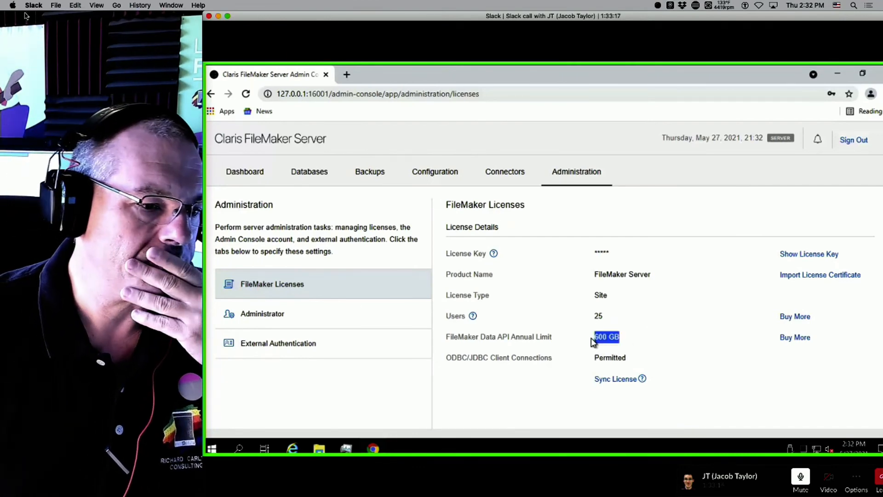
left_click(653, 343)
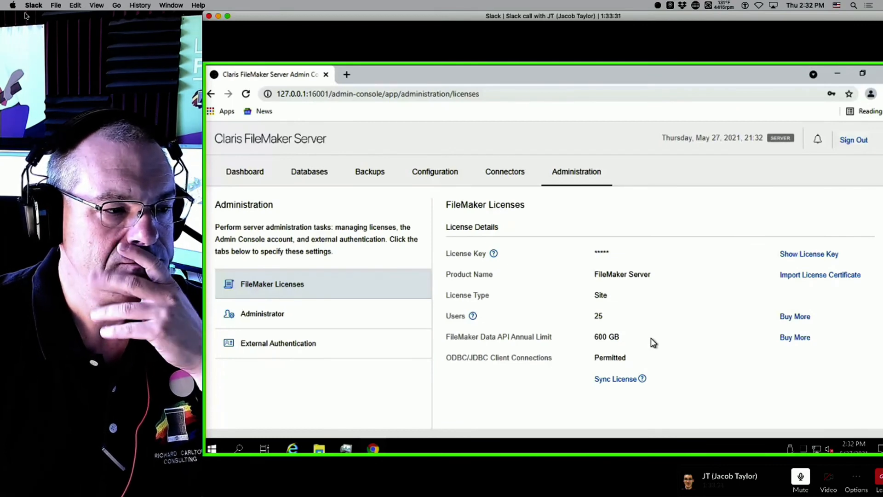
Show the FileMaker Data API connector settings and highlight the Total Data Transmitted by All Hosts row, with the Slack call in full screen
left_click(506, 171)
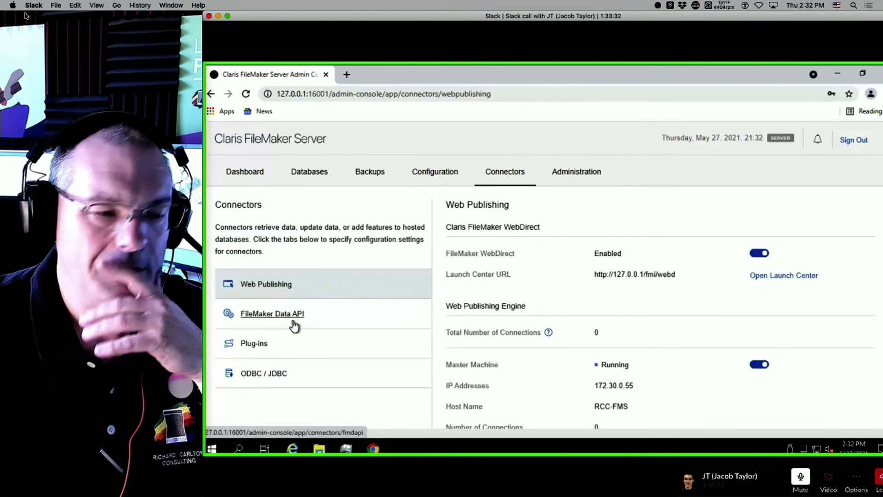
left_click(295, 322)
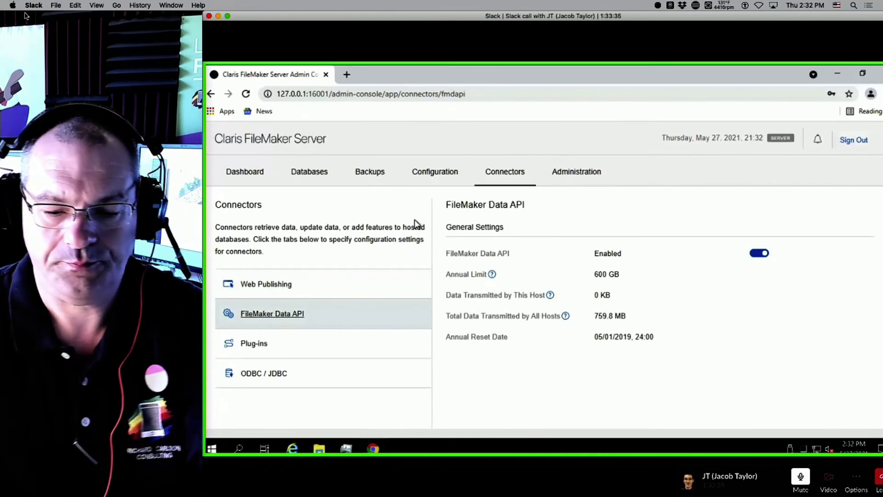
left_click_drag(451, 295, 445, 322)
left_click(227, 16)
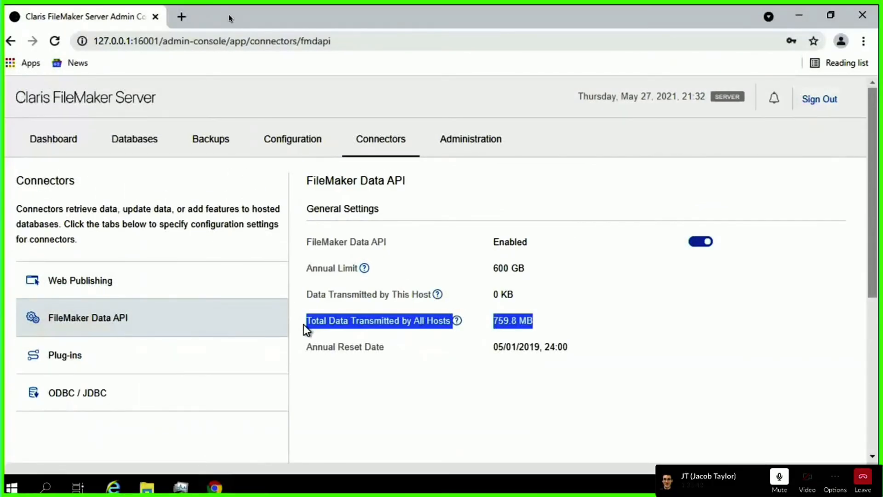
Highlight only the Total Data Transmitted by All Hosts value in the Data API settings, and clear the selection
left_click_drag(556, 325, 461, 321)
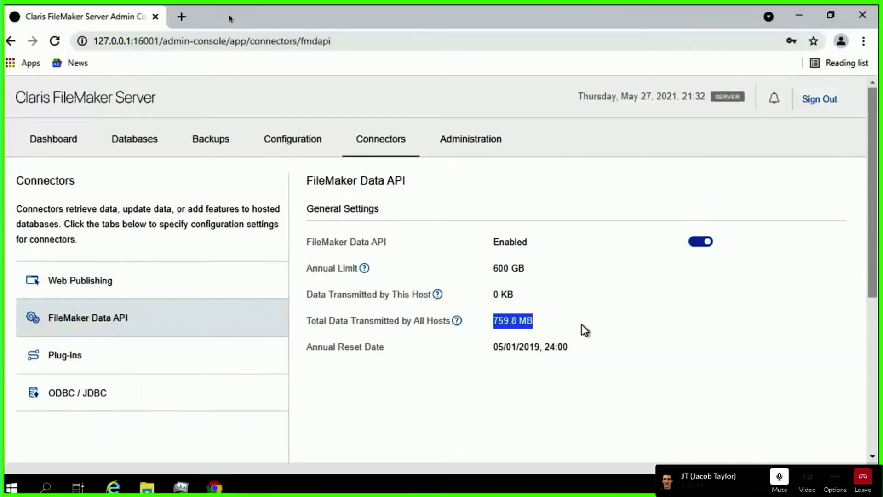
left_click(541, 326)
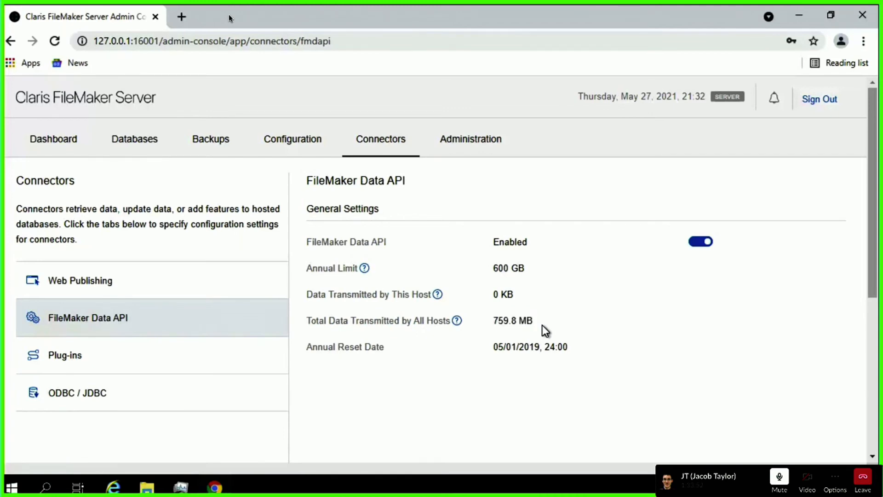
triple_click(542, 325)
left_click_drag(504, 253, 556, 313)
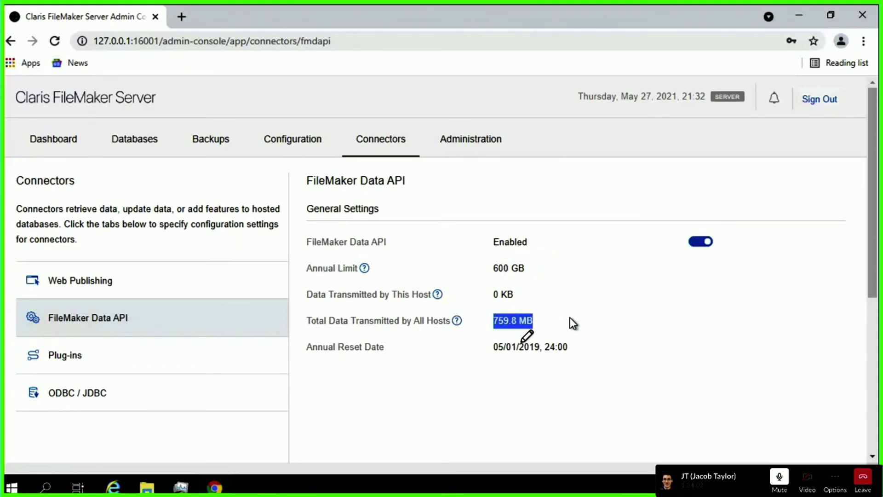
left_click(571, 322)
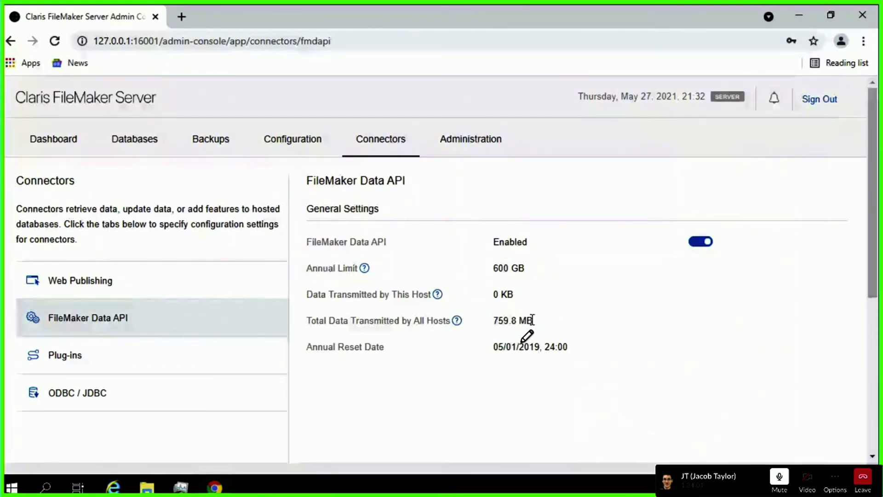
left_click_drag(532, 321, 483, 324)
left_click(575, 318)
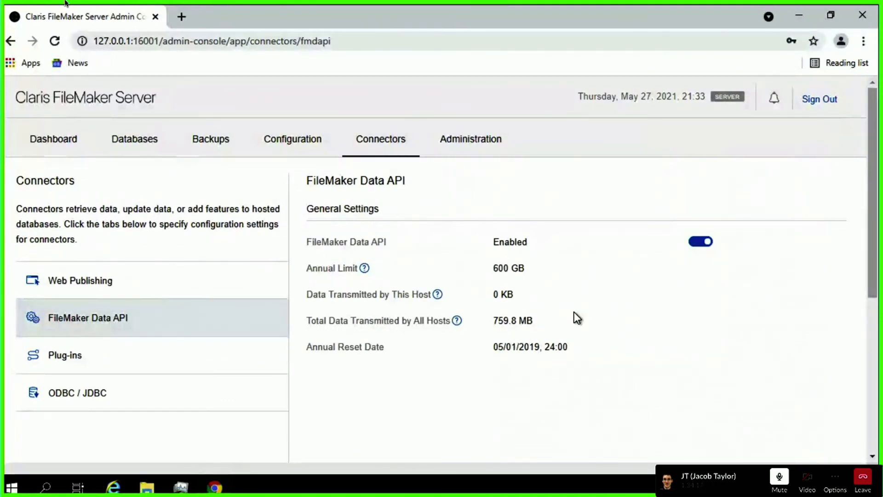
Switch to the FMTraining TV site in Safari and review the Live Broadcast Schedule under Live Training
mouse_move(66, 2)
left_click(25, 16)
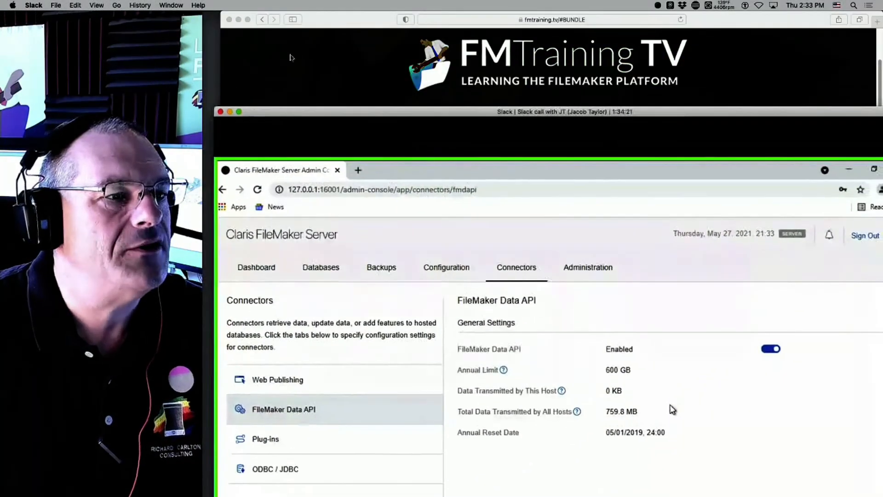
left_click(290, 58)
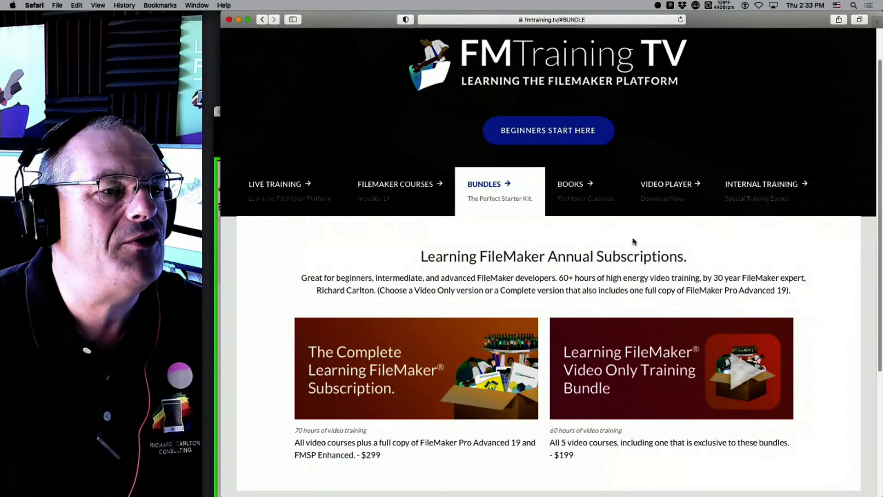
scroll(476, 163, "up", 2)
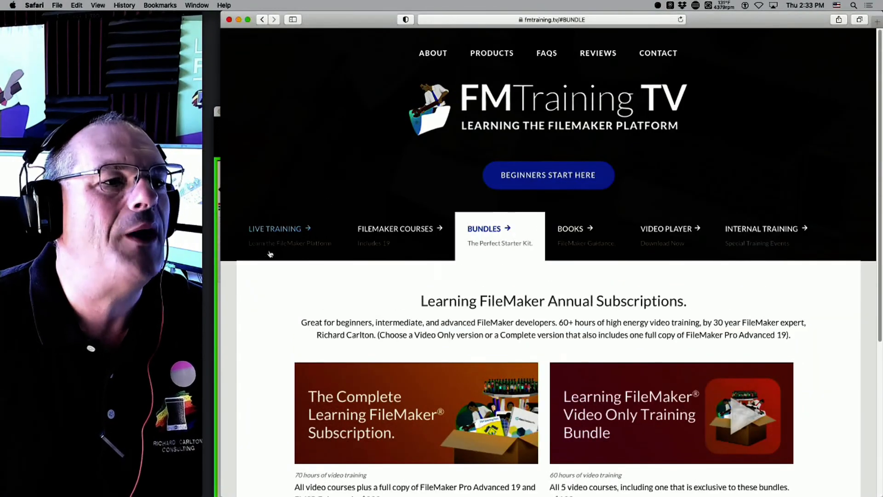
left_click(285, 241)
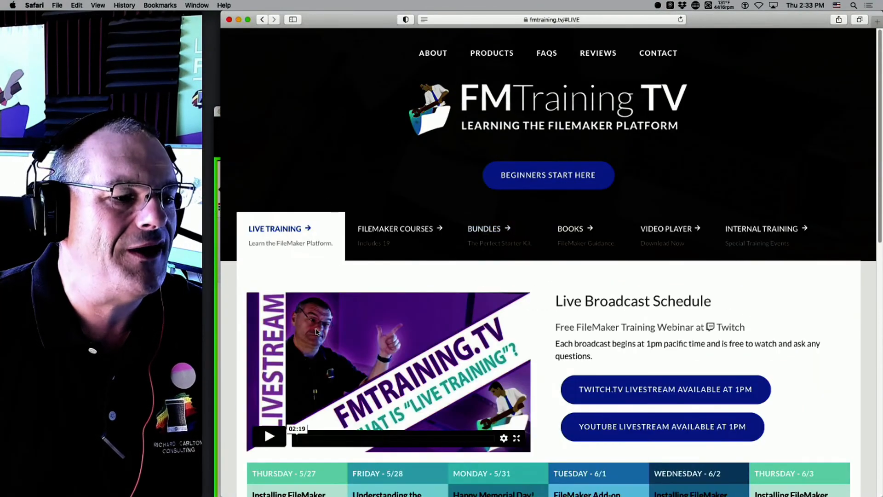
scroll(267, 208, "down", 8)
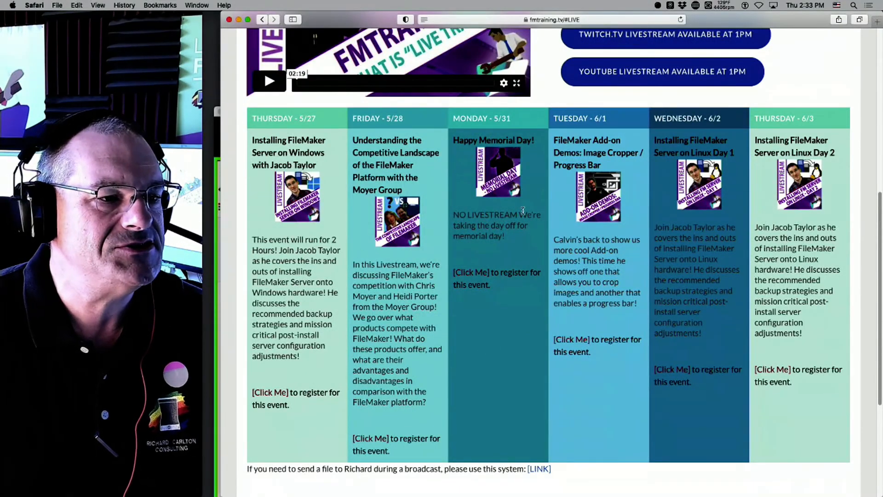
Move the Safari window out of the way and restore the Slack call window to full screen
left_click_drag(720, 22, 749, 358)
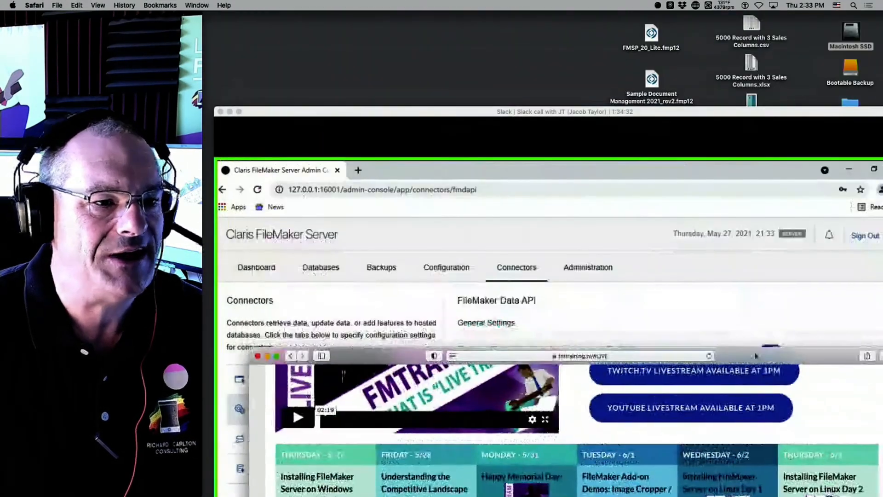
left_click_drag(633, 118, 621, 4)
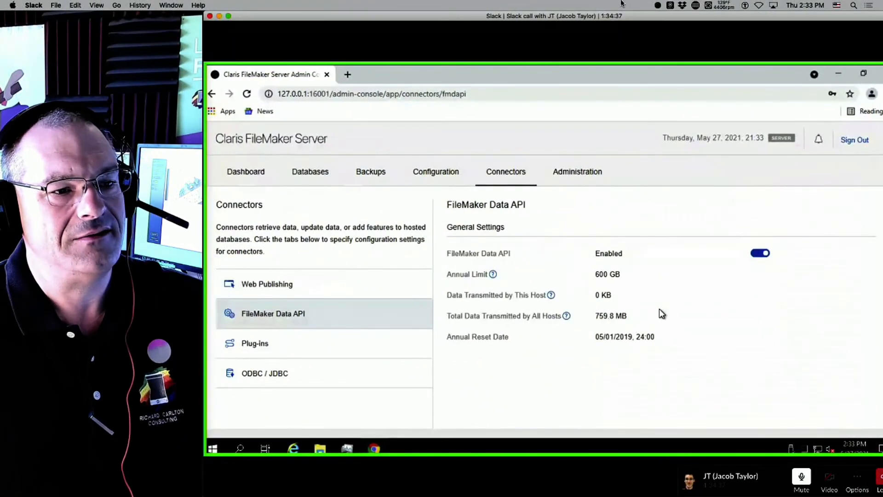
mouse_move(600, 317)
left_mouse_down()
mouse_move(630, 309)
mouse_move(617, 336)
mouse_move(598, 331)
left_mouse_up()
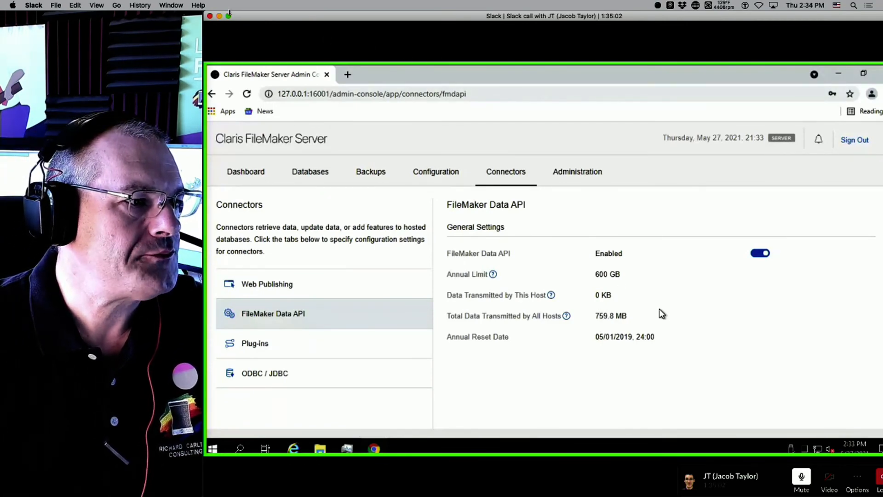
left_click(229, 16)
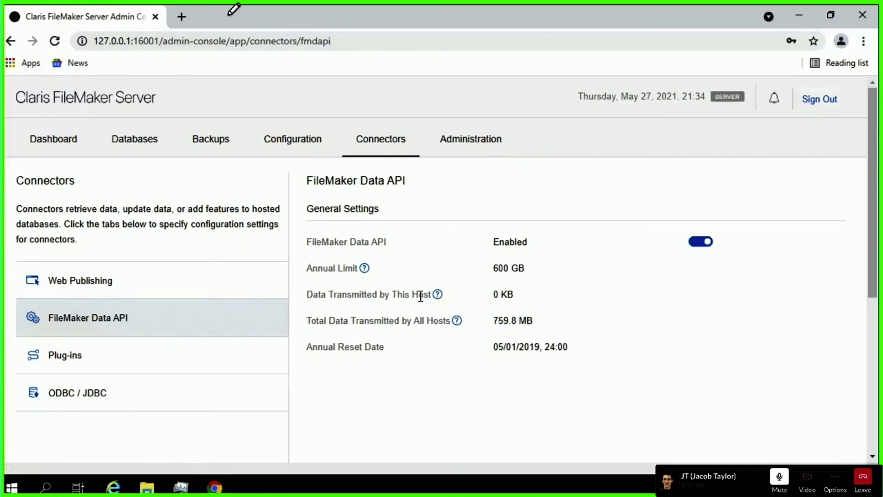
Show the Administrator account settings and look through the External Authentication providers and sign-in options
left_click(474, 144)
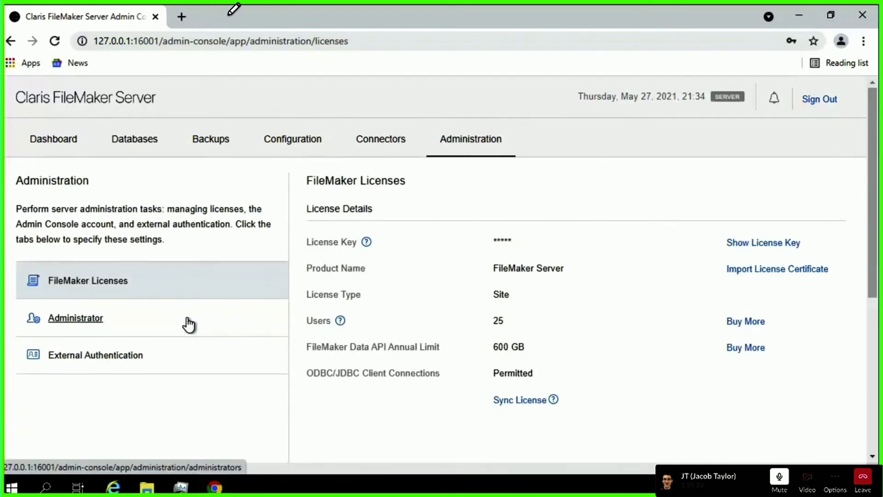
left_click(189, 325)
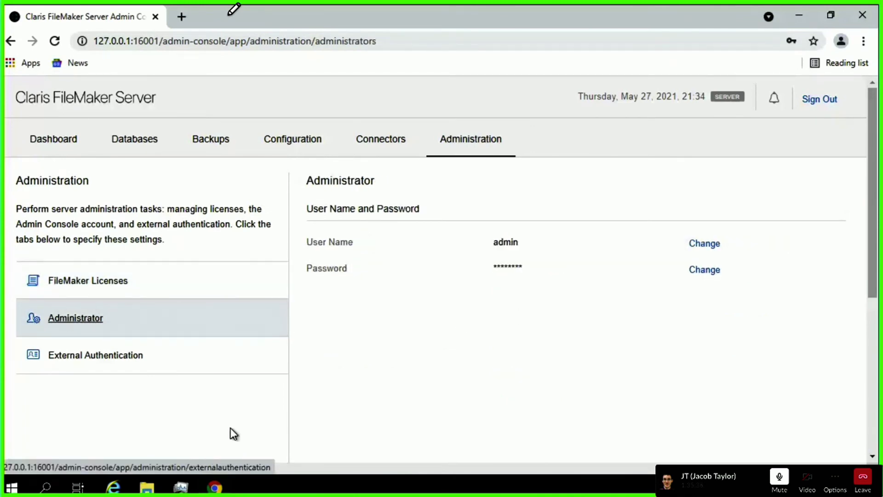
left_click(53, 362)
scroll(464, 317, "down", 3)
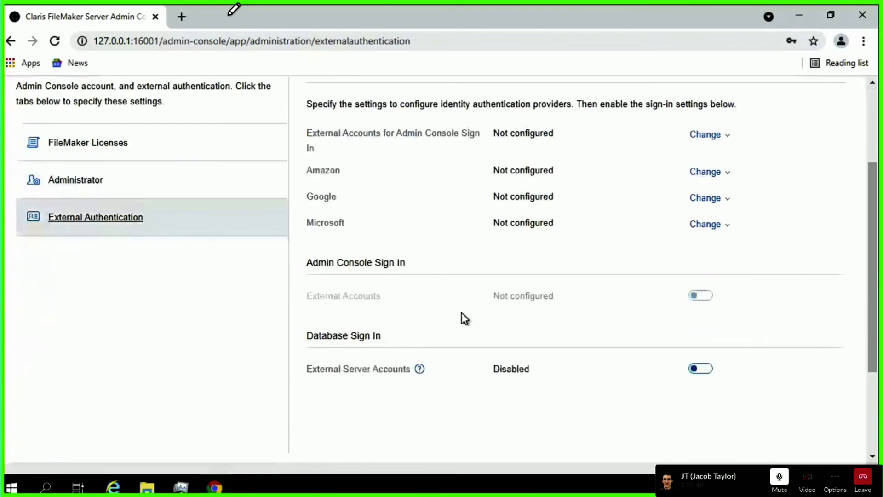
scroll(462, 313, "up", 2)
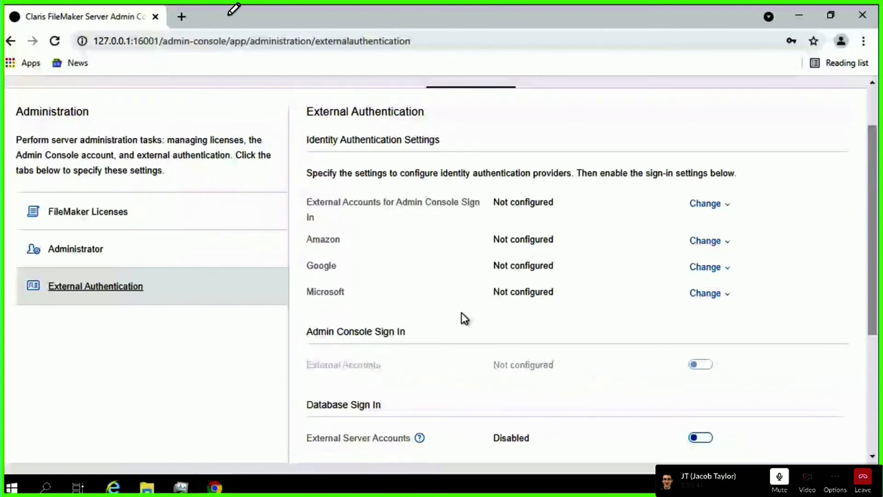
scroll(462, 313, "down", 1)
Highlight the Identity Authentication Settings heading on the External Authentication page and clear the selection
left_click_drag(304, 128, 512, 129)
left_click(436, 129)
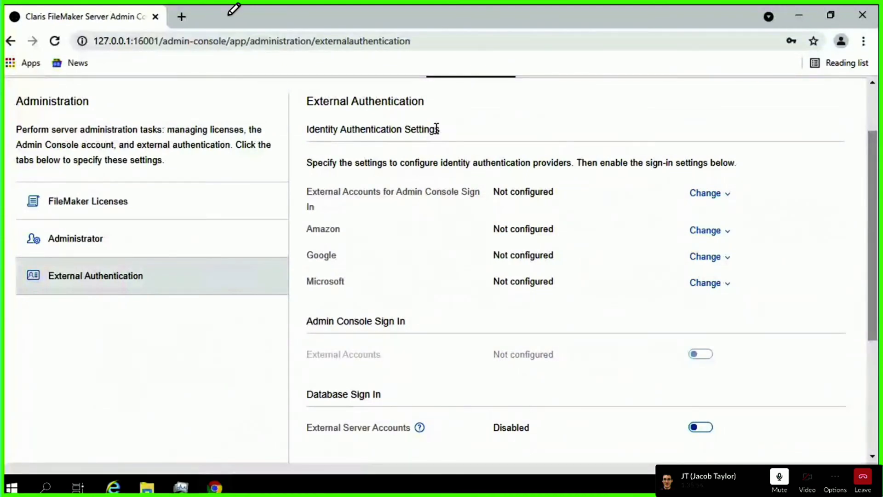
triple_click(336, 131)
left_click(390, 139)
scroll(357, 173, "up", 2)
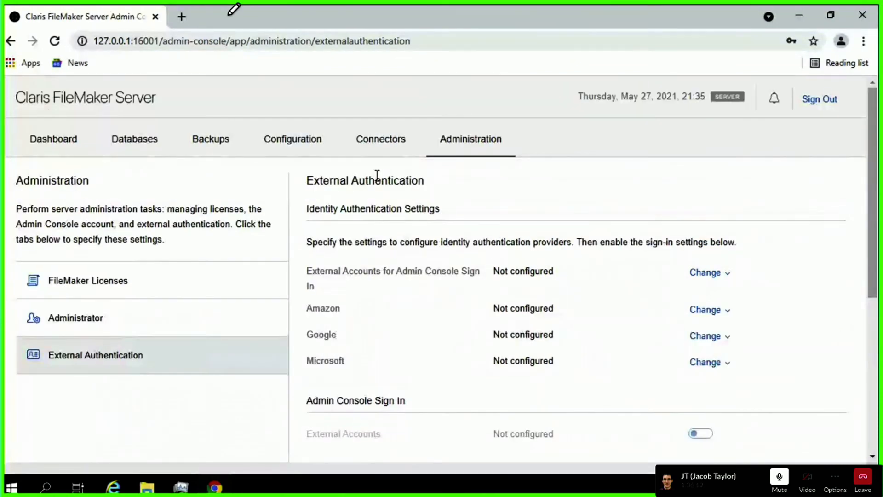
Show the Backup Schedules list in the Backups settings
left_click(233, 138)
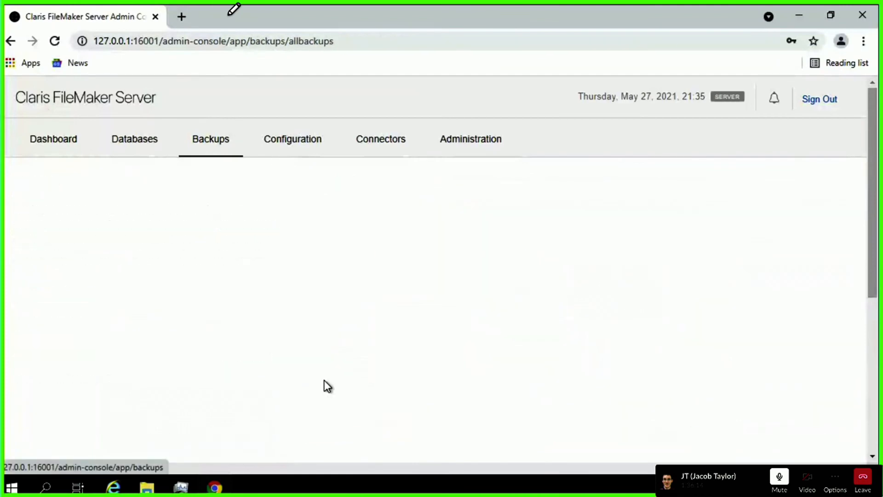
scroll(351, 370, "down", 3)
left_click(193, 375)
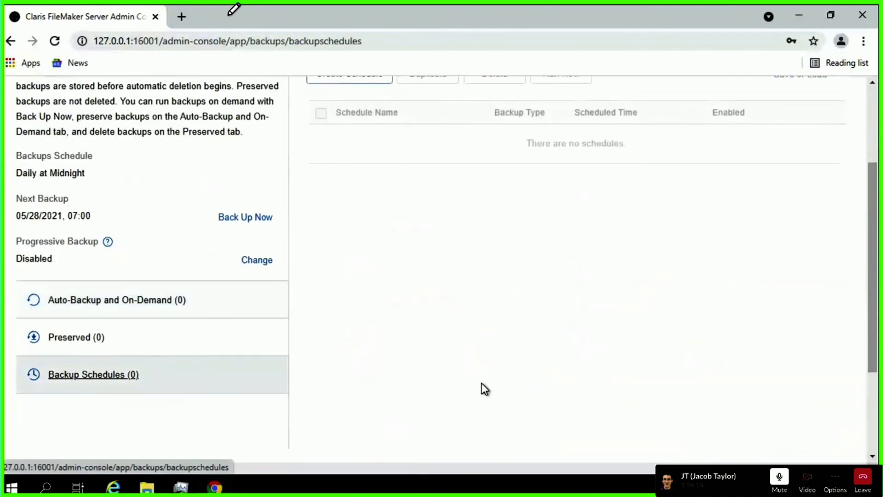
scroll(480, 367, "up", 2)
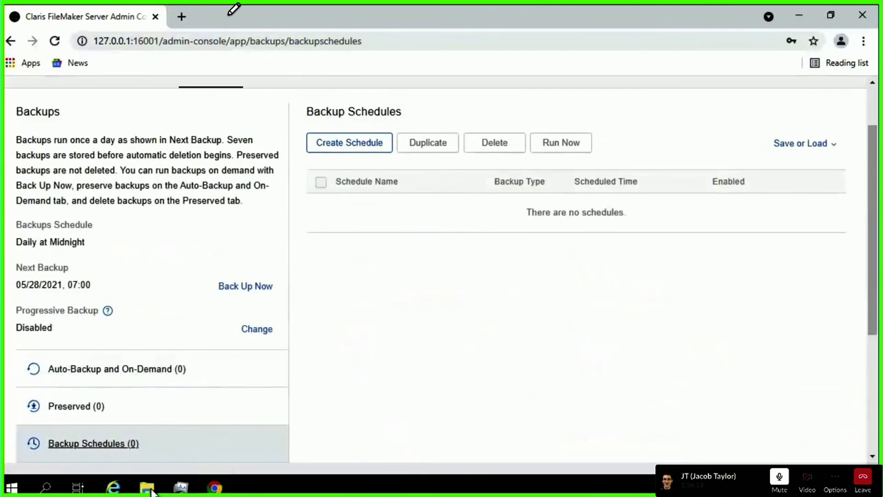
scroll(364, 261, "up", 2)
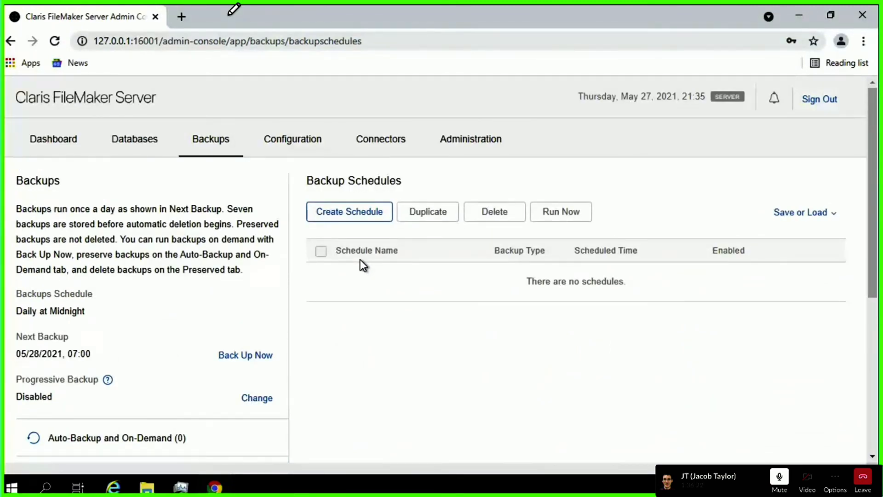
Minimize the Chrome window to uncover Task Manager's process list, and take the Slack call out of full screen
left_click(215, 488)
left_click(394, 391)
left_click(276, 328)
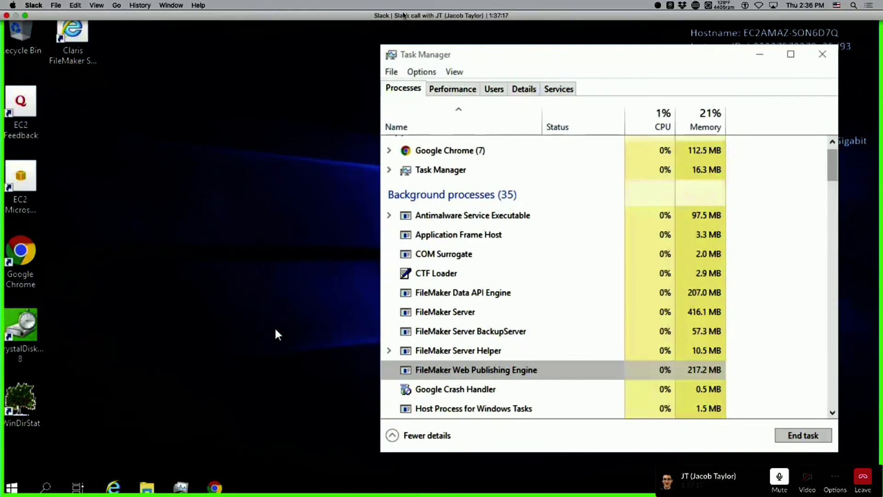
left_click(26, 17)
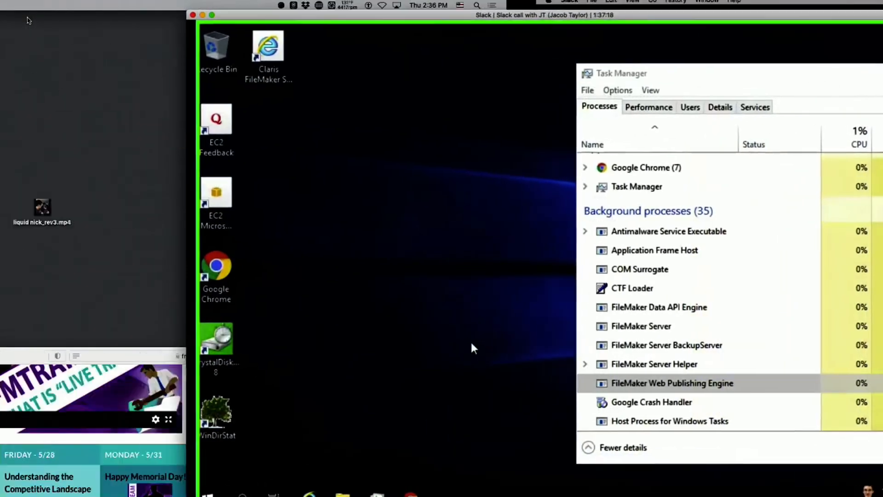
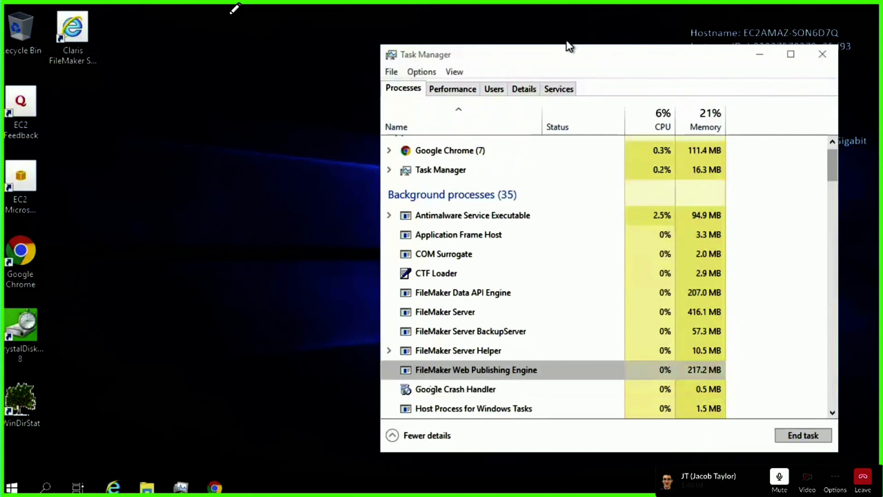
Minimize Task Manager and open This PC in File Explorer to show the server's drives
left_click(760, 55)
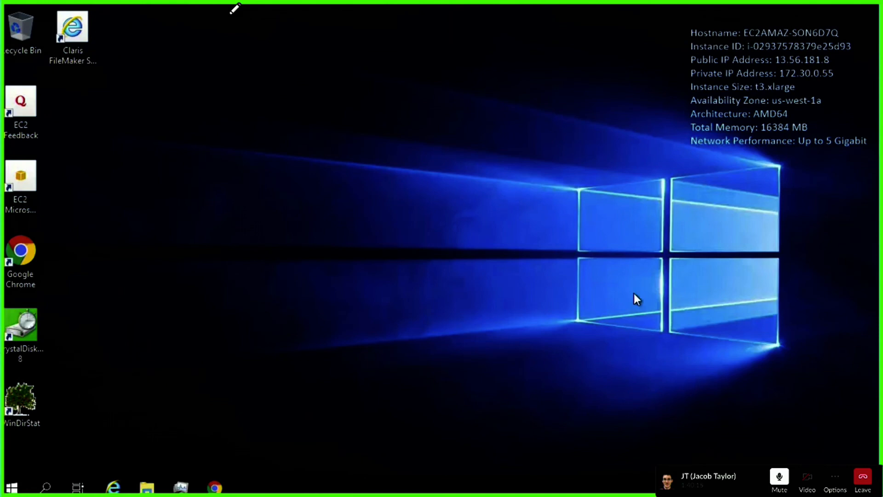
left_click(146, 488)
left_click(99, 199)
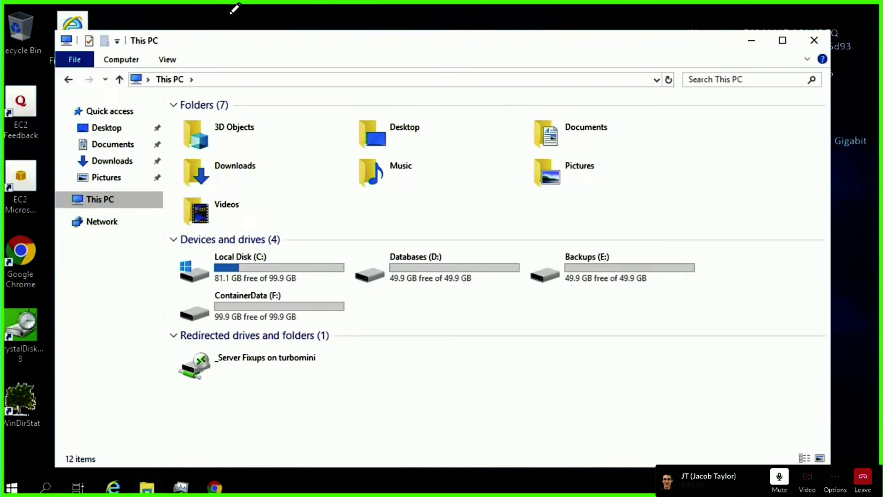
Minimize the This PC window and open the Windows Defender Firewall control panel to view its network status
left_click(751, 41)
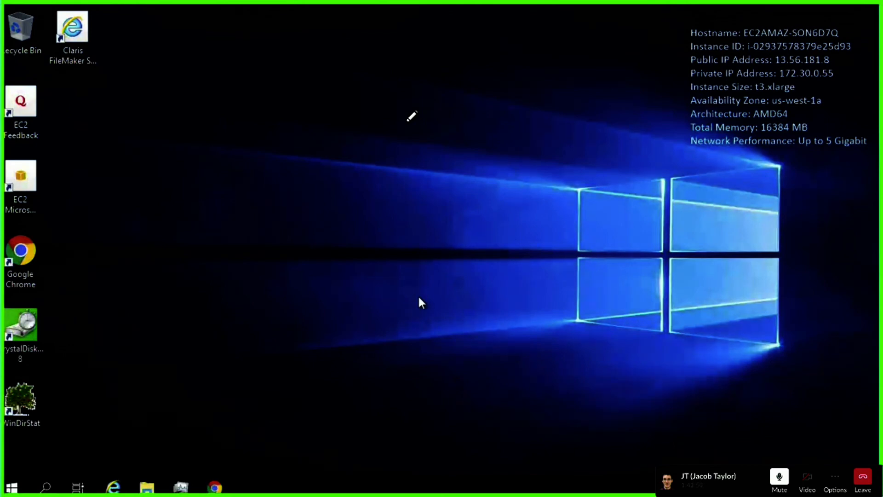
key("super")
type("fire")
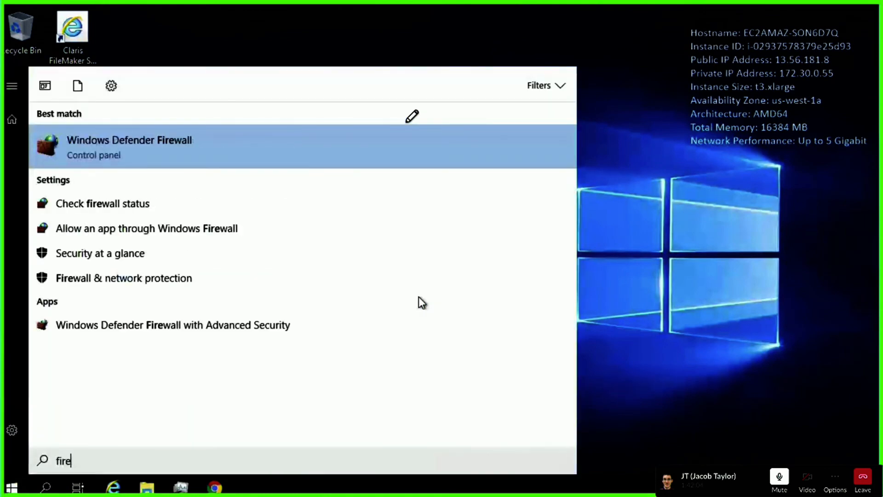
key("Return")
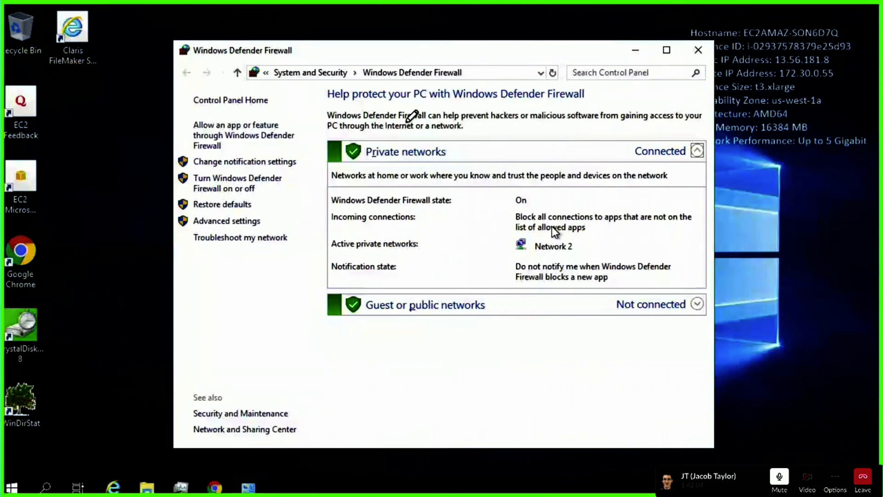
Open Windows Defender Firewall with Advanced Security and maximize its window
key("super")
type("firewall")
key("Down")
key("Down")
key("Down")
key("Down")
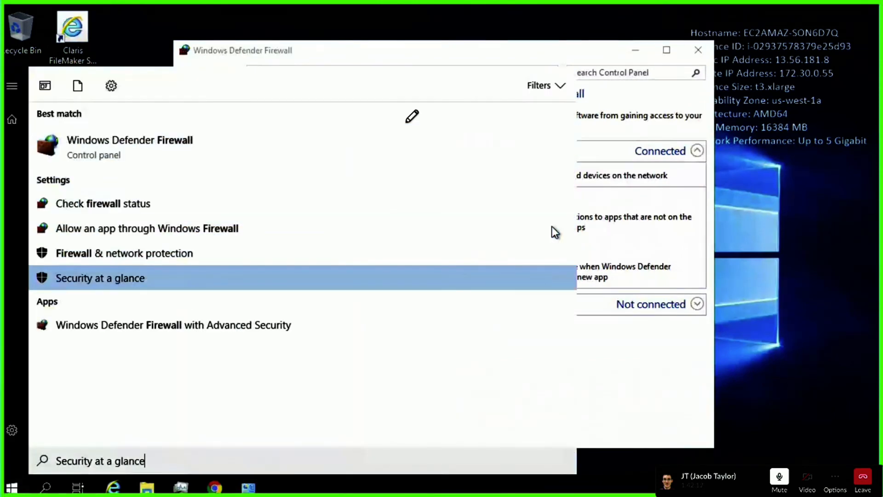
key("Return")
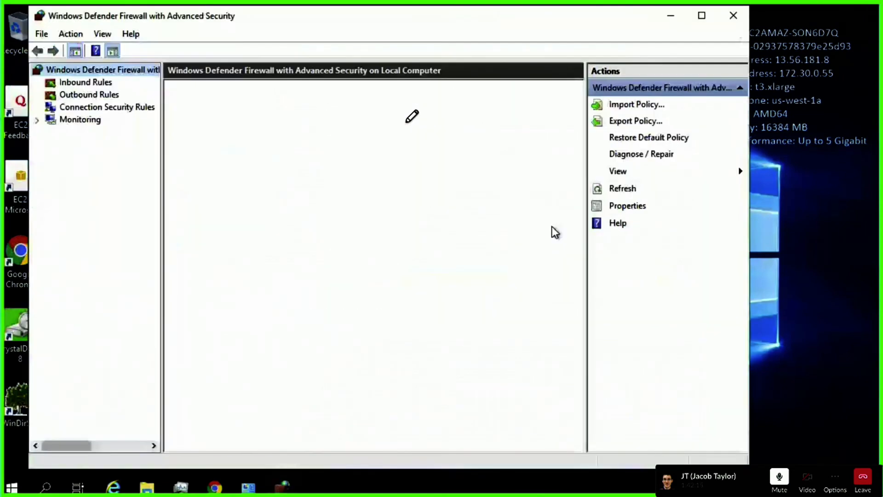
double_click(399, 15)
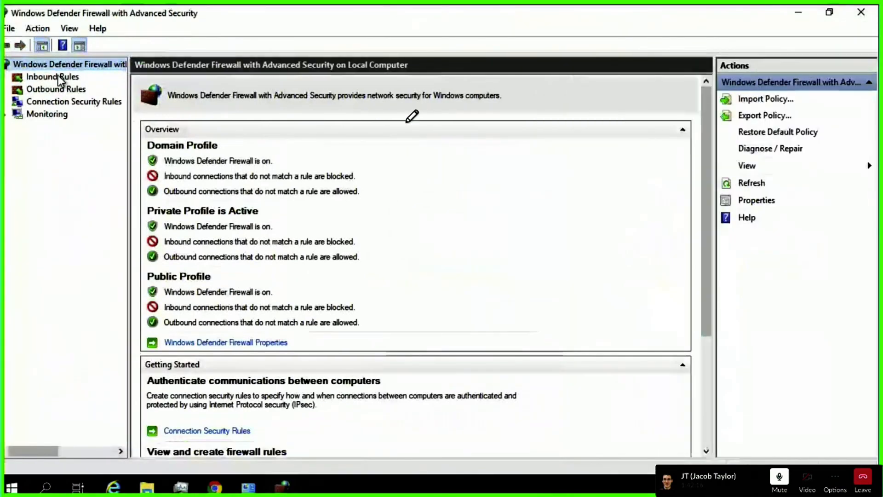
Show the Inbound Rules sorted by name and check the entries starting with F for a FileMaker rule
left_click(57, 76)
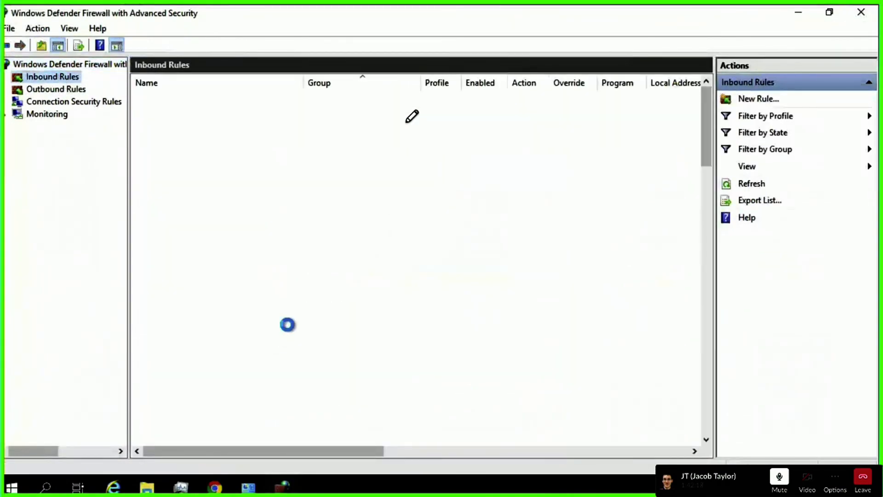
left_click(207, 83)
left_click(182, 203)
key("f")
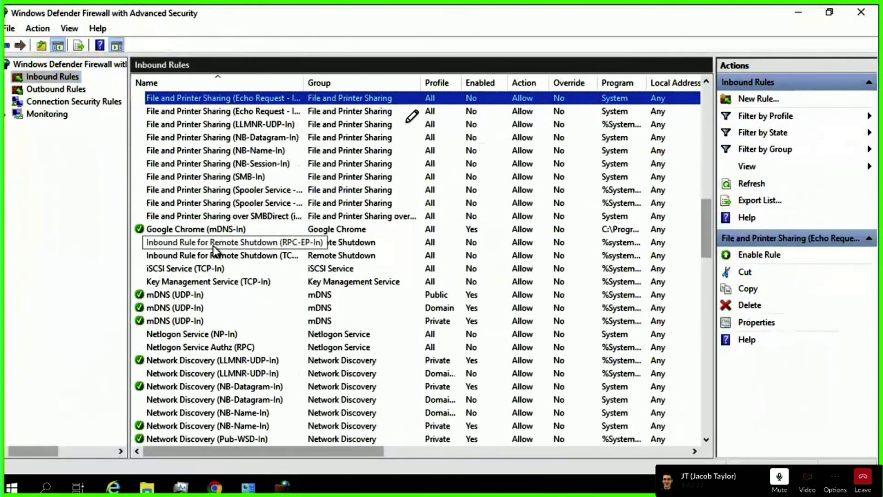
scroll(214, 312, "down", 2)
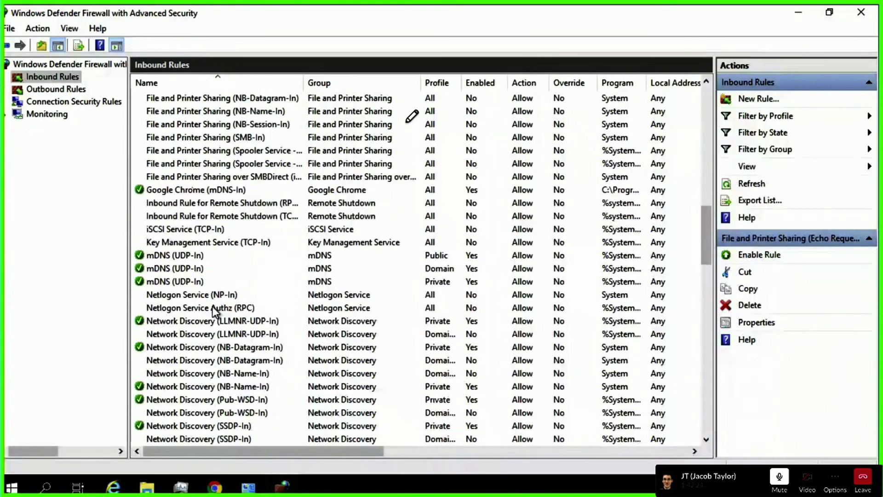
scroll(214, 312, "up", 9)
scroll(215, 312, "down", 7)
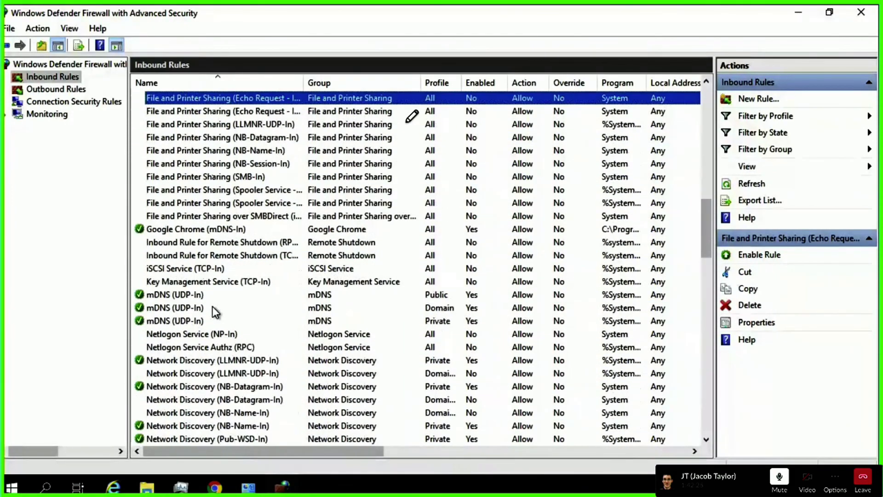
scroll(216, 313, "up", 2)
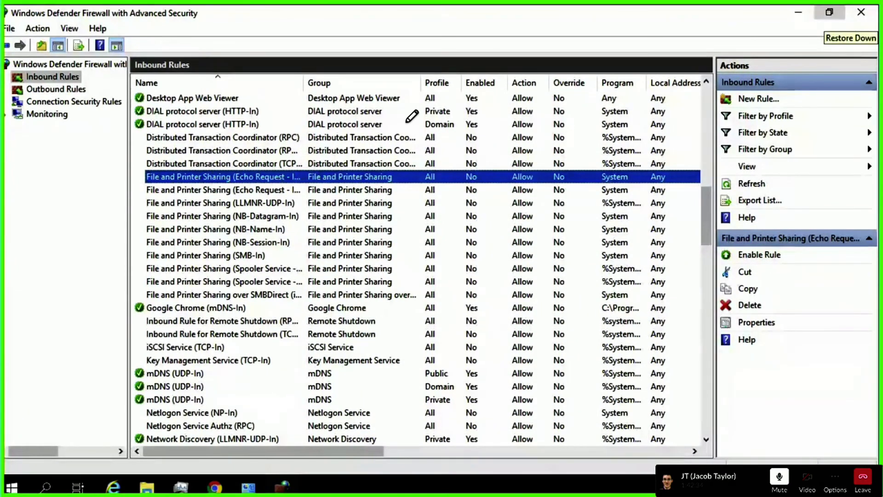
left_click(373, 138)
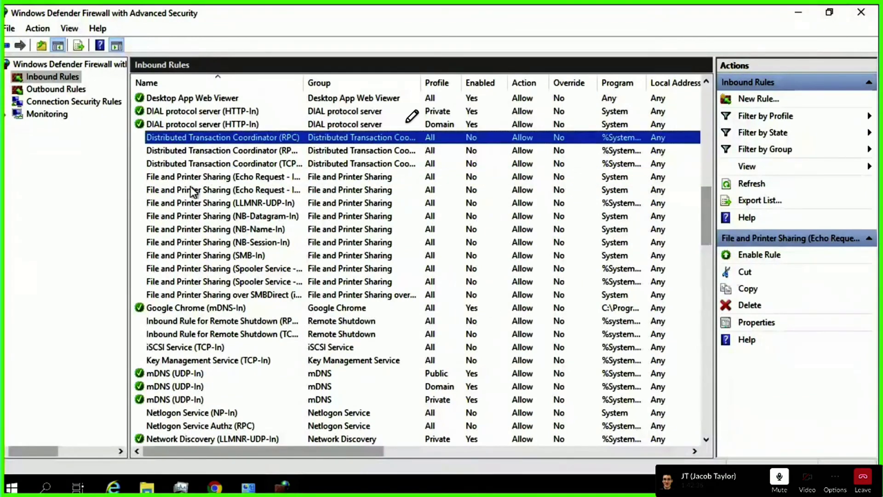
left_click(191, 189)
left_click(757, 98)
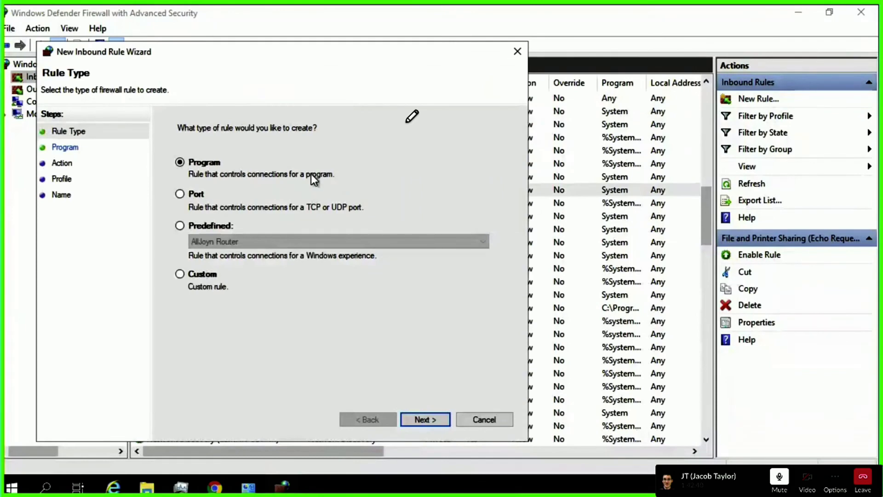
left_click(180, 194)
left_click(424, 419)
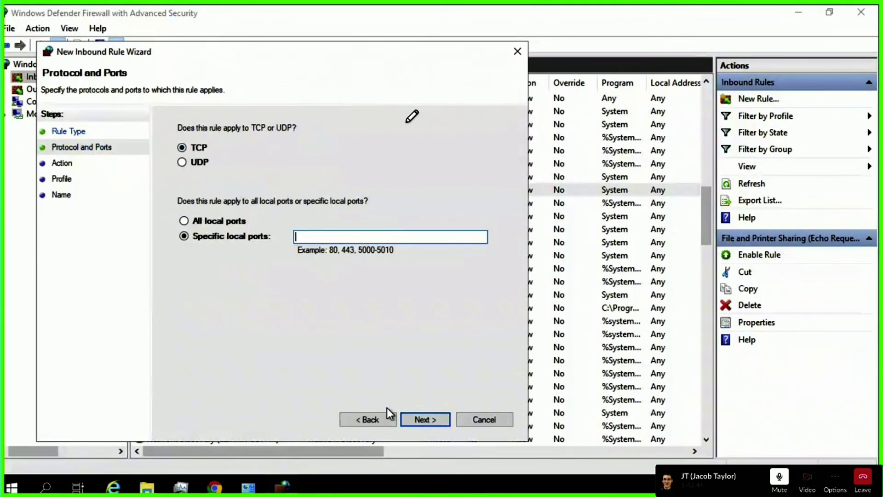
left_click(492, 422)
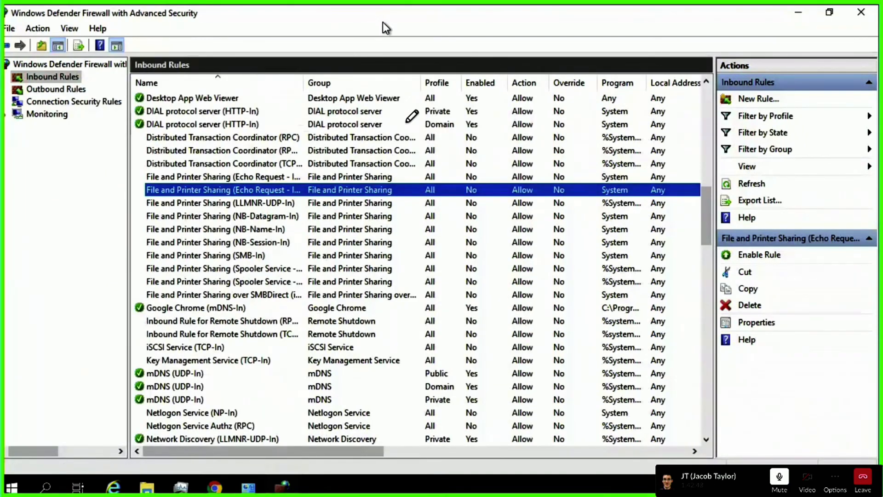
Start a new inbound port rule for TCP with the specific local ports 80, 443, 5003 and 16000
left_click(209, 282)
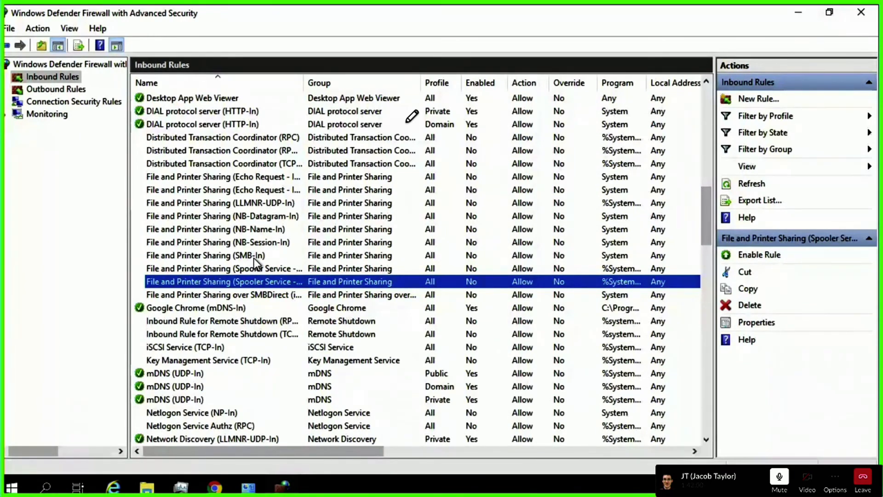
scroll(275, 249, "up", 1)
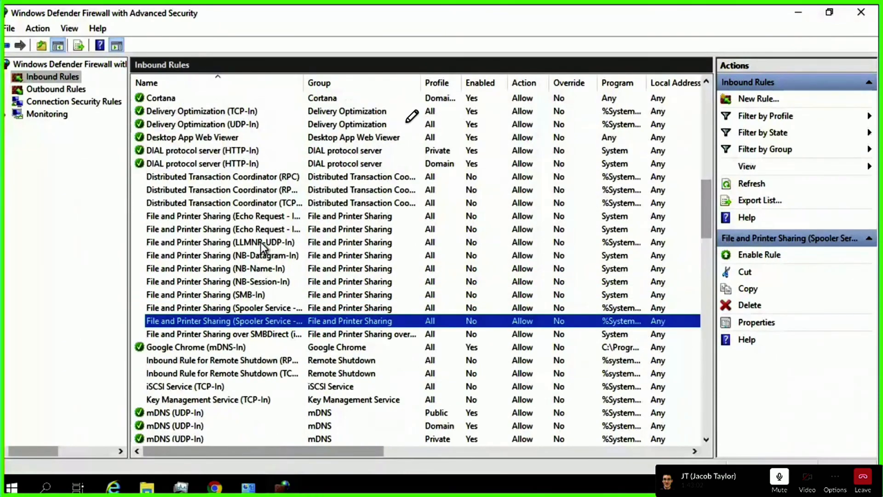
scroll(216, 249, "down", 1)
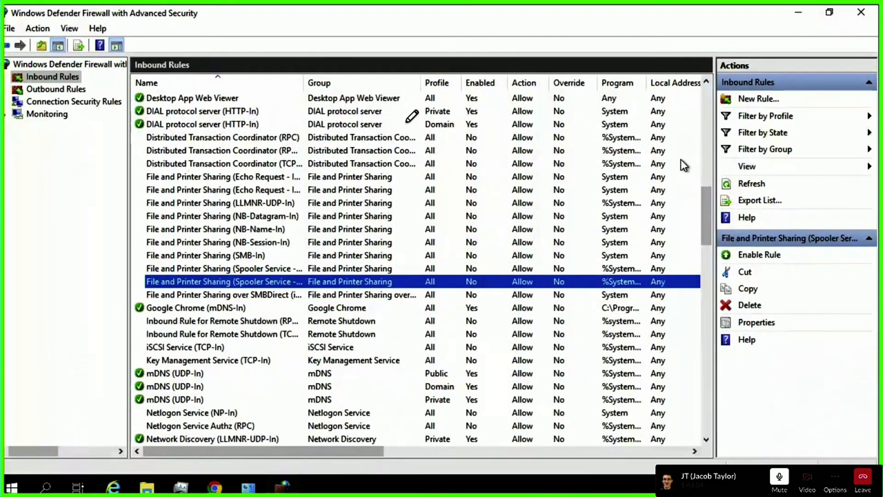
left_click(760, 100)
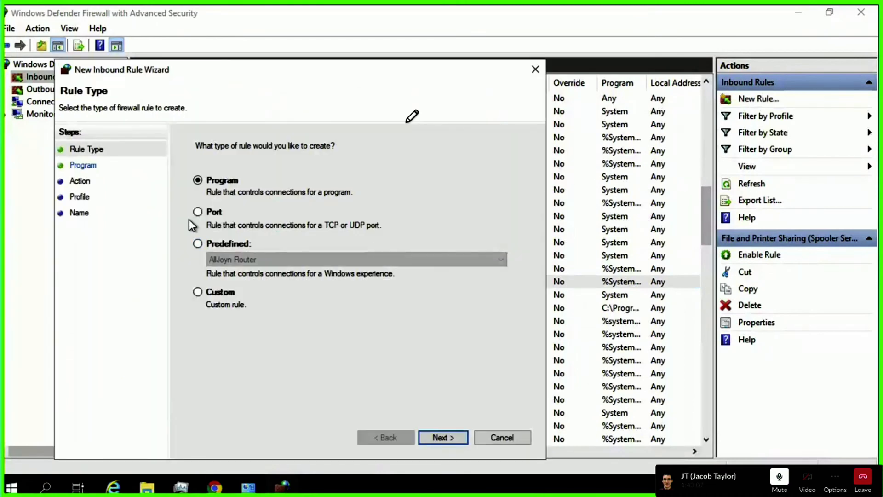
left_click(215, 212)
left_click(443, 437)
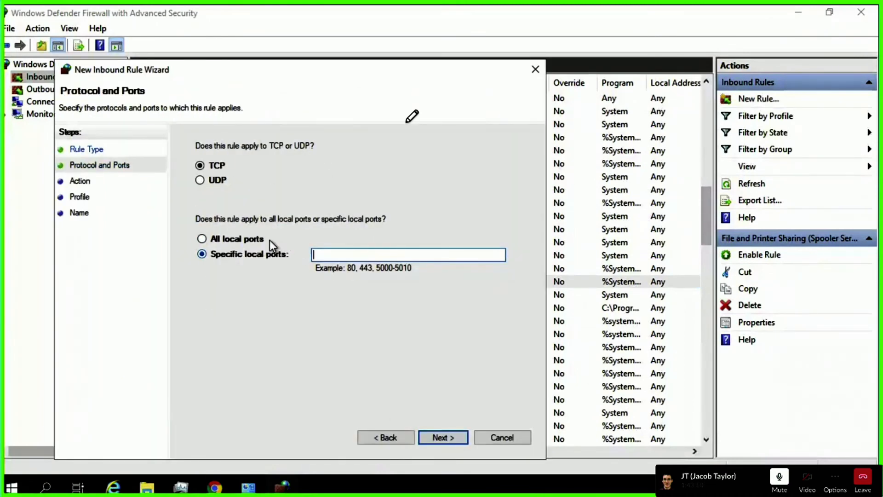
left_click(241, 239)
left_click(247, 255)
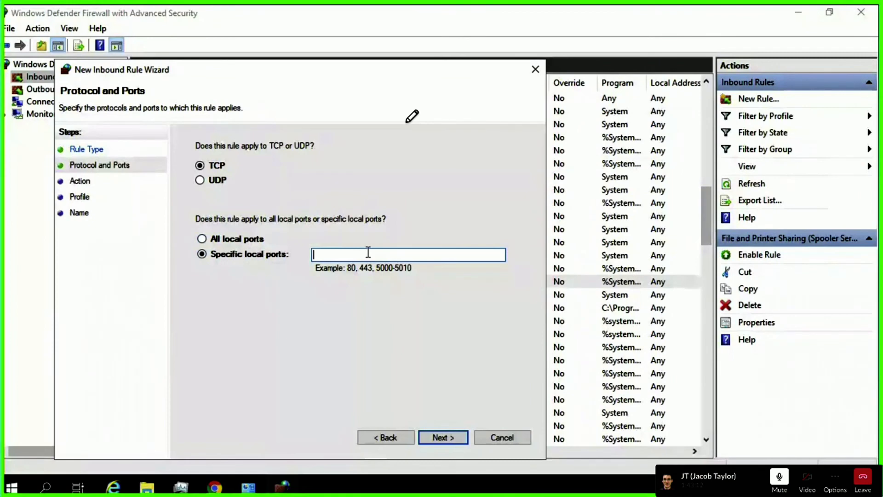
type("80,443,5003,16000")
Let the port rule allow the connection, keep the default profiles, and finish it with the name FileMaker Server
left_click(449, 439)
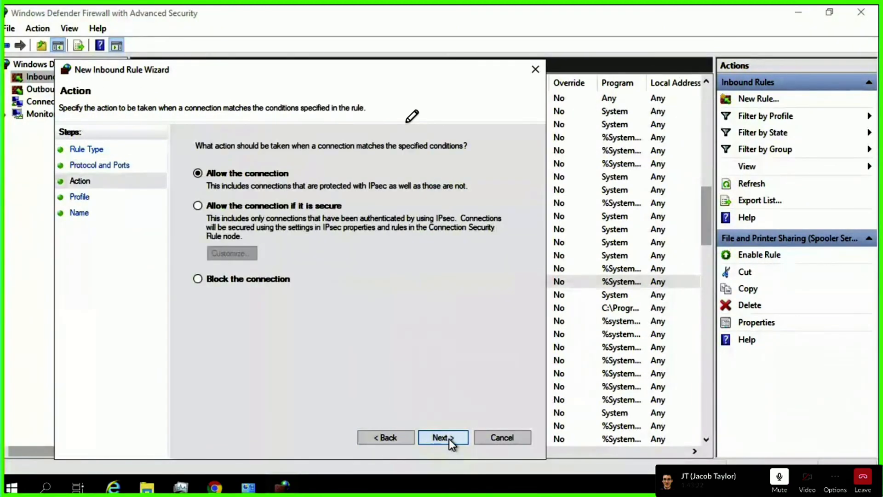
left_click(448, 438)
left_click(448, 438)
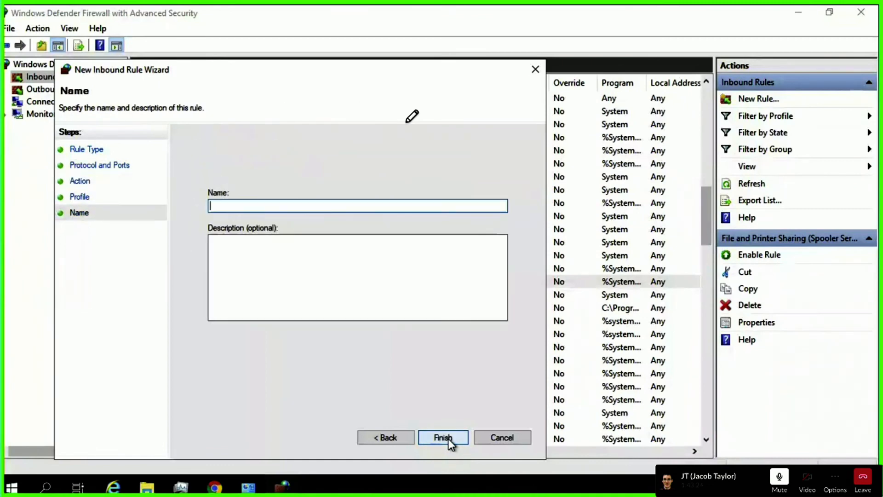
type("FileMaker Server")
left_click(443, 437)
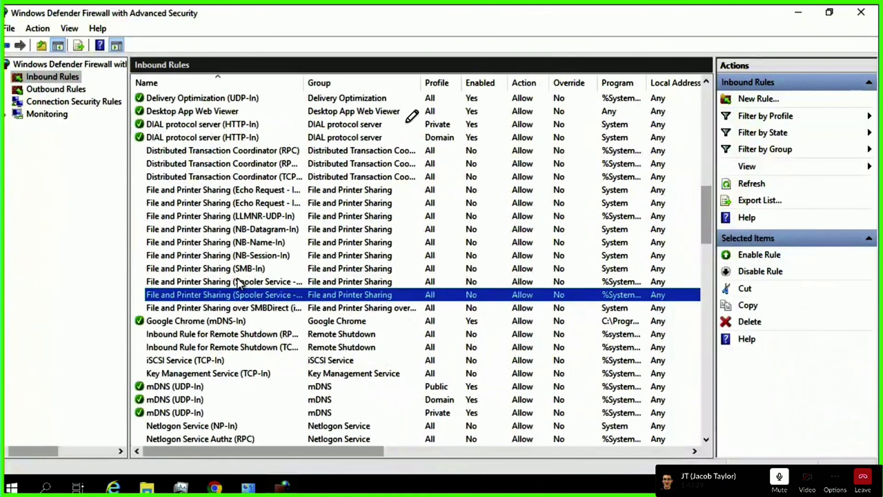
Refresh the Inbound Rules list and select the new FileMaker Server rule
left_click(208, 203)
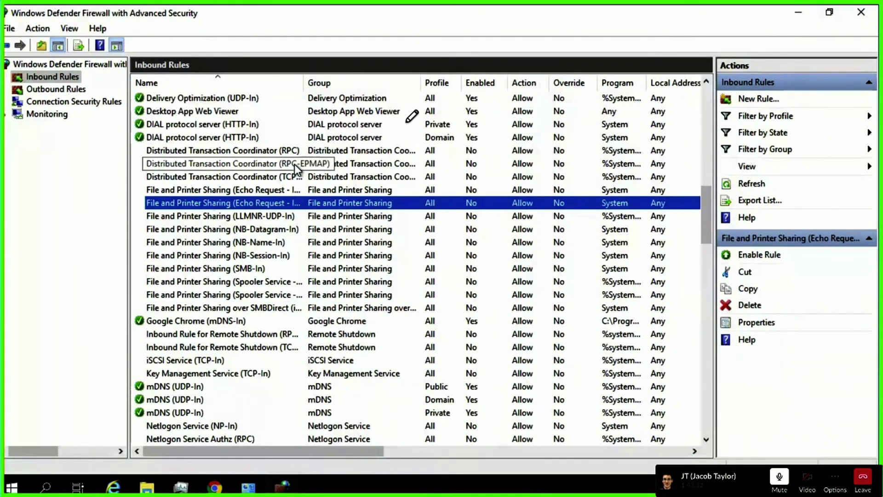
left_click(78, 45)
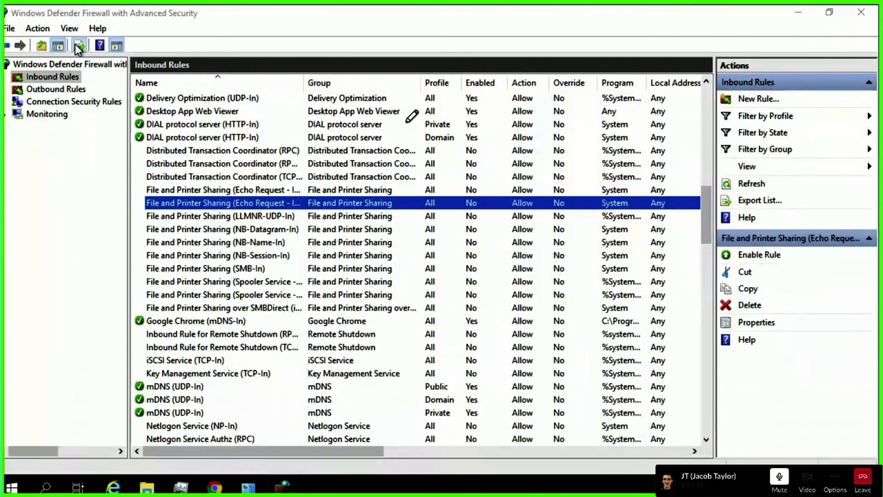
left_click(617, 360)
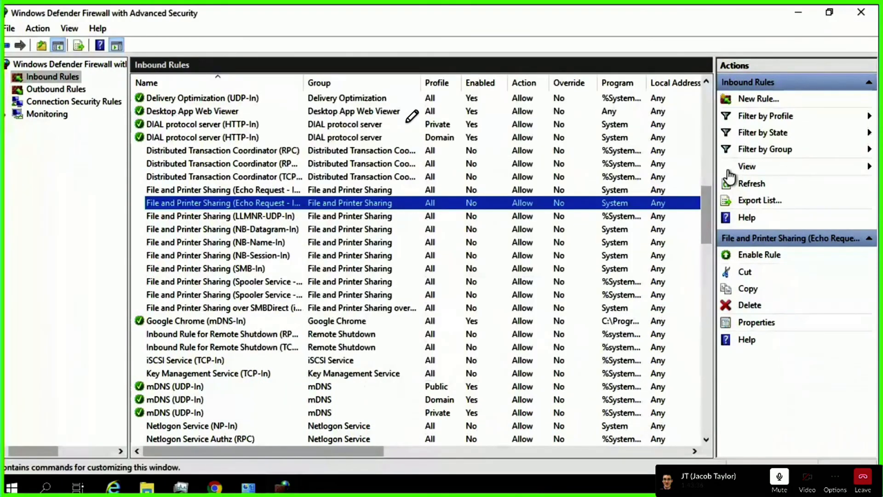
left_click(741, 180)
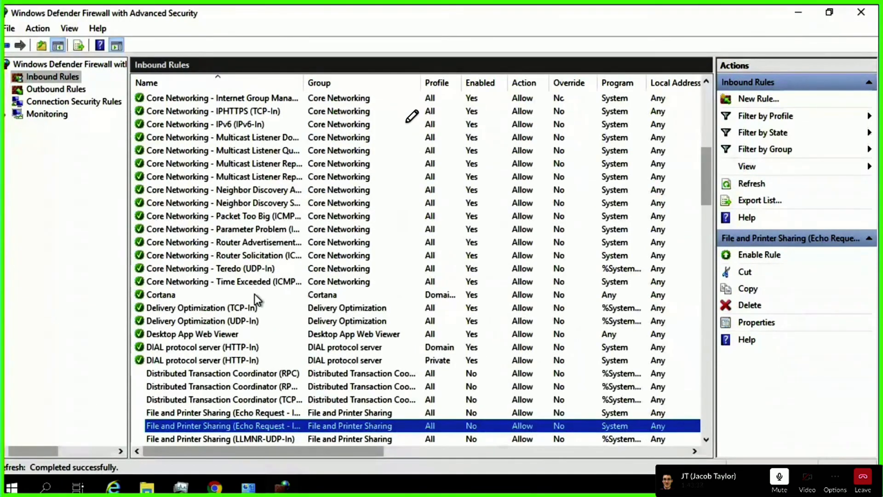
scroll(256, 297, "down", 4)
scroll(256, 297, "down", 1)
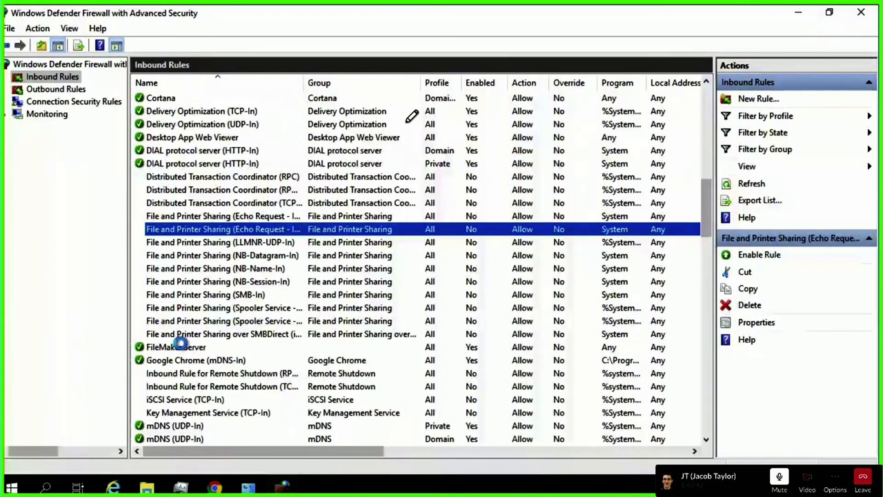
left_click(180, 346)
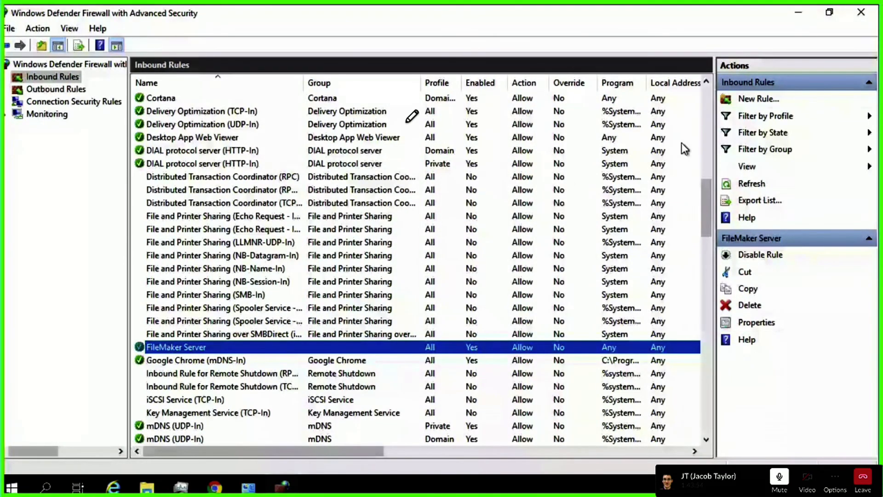
Switch to the FileMaker Pro Hosts window to check the server's hosted files, and return to the remote desktop
mouse_move(6, 4)
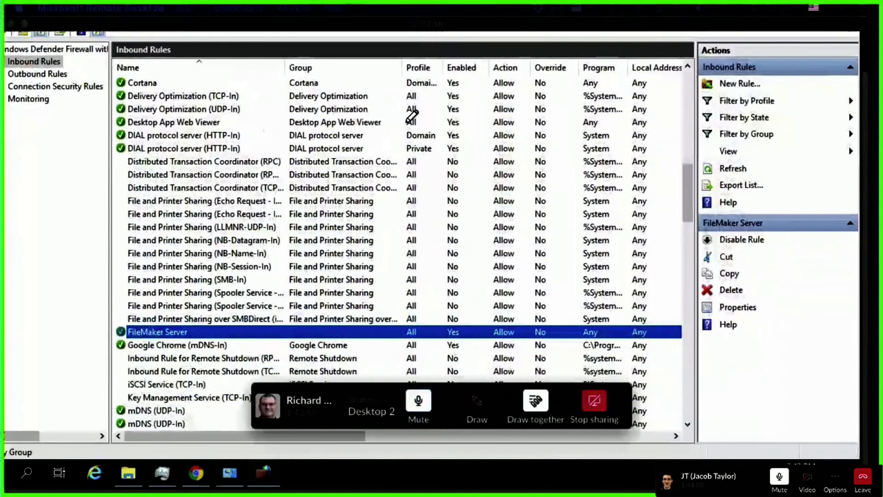
key("super+Tab")
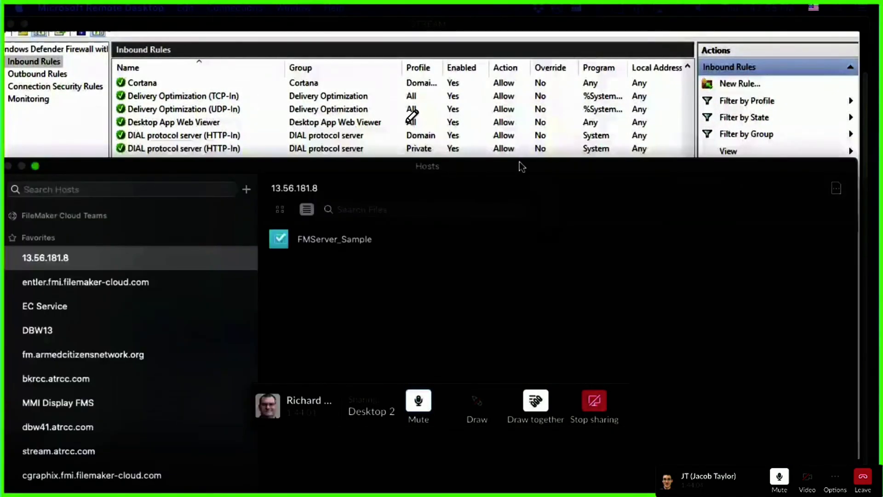
left_click(449, 36)
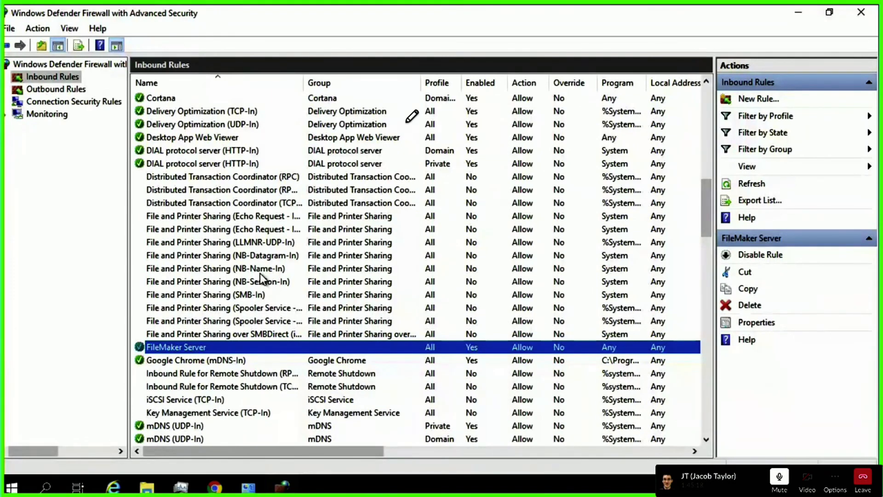
Minimize the Advanced Security firewall window and close the Windows Defender Firewall control panel
left_click(799, 12)
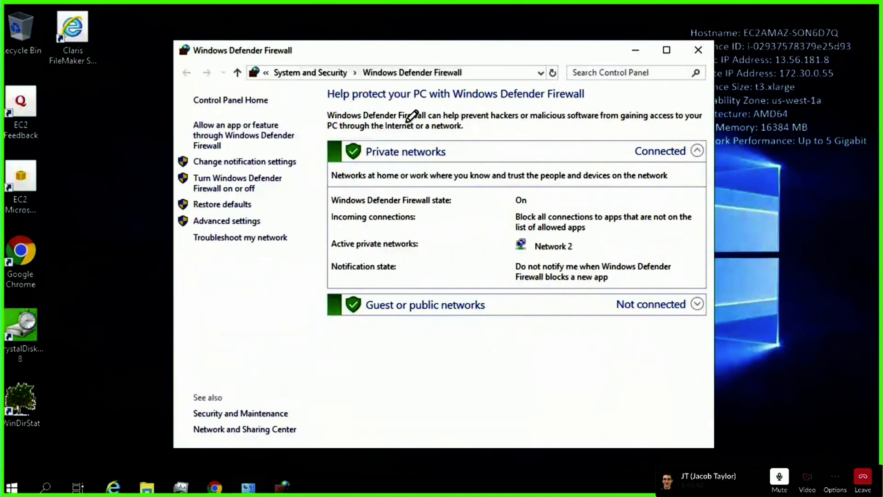
left_click(699, 49)
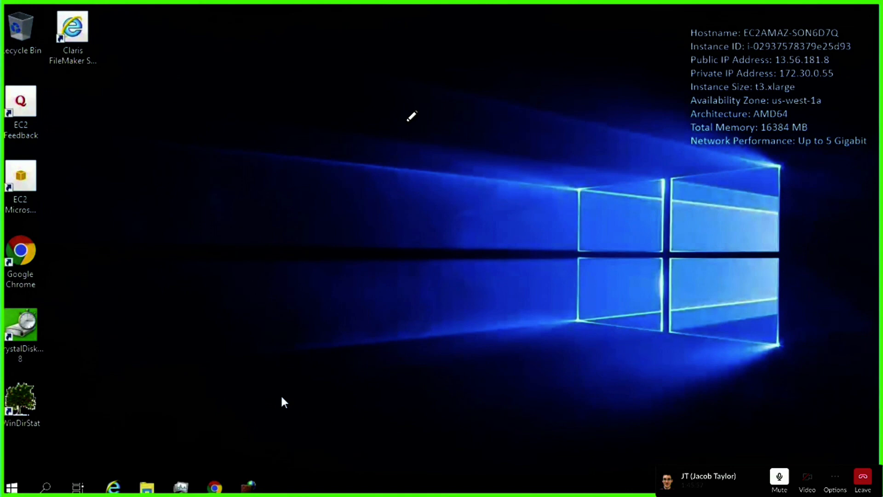
key("super")
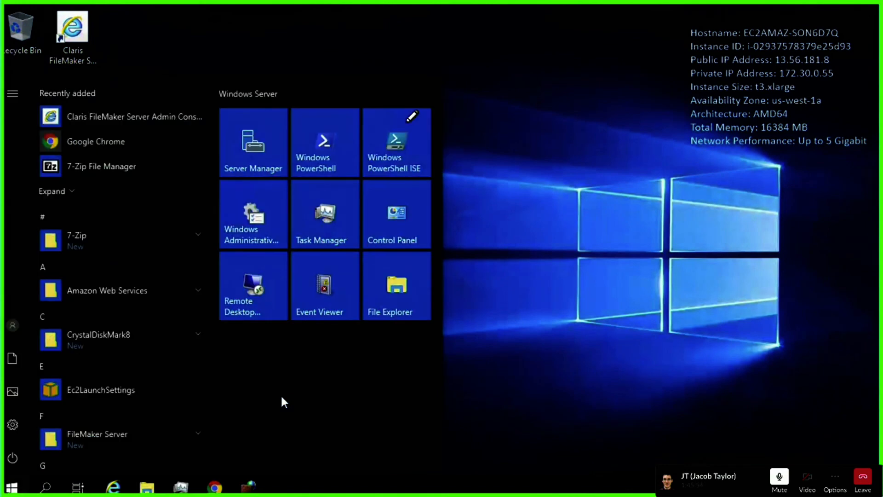
type("power")
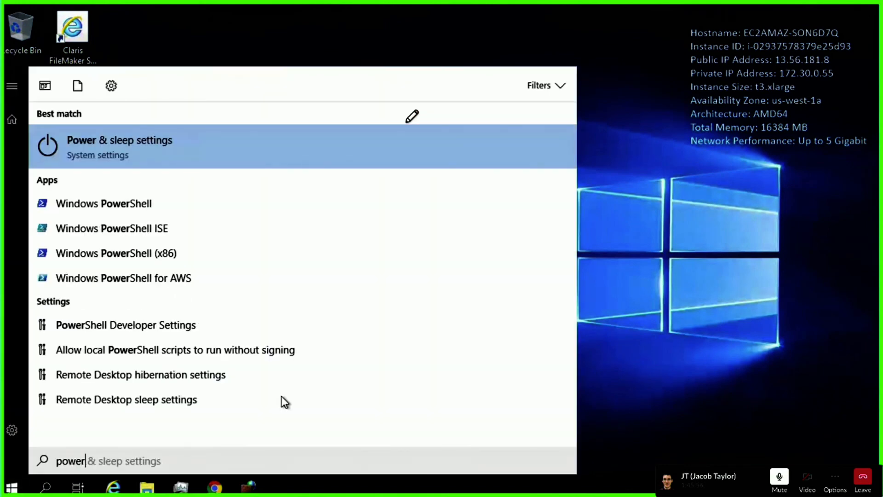
key("Return")
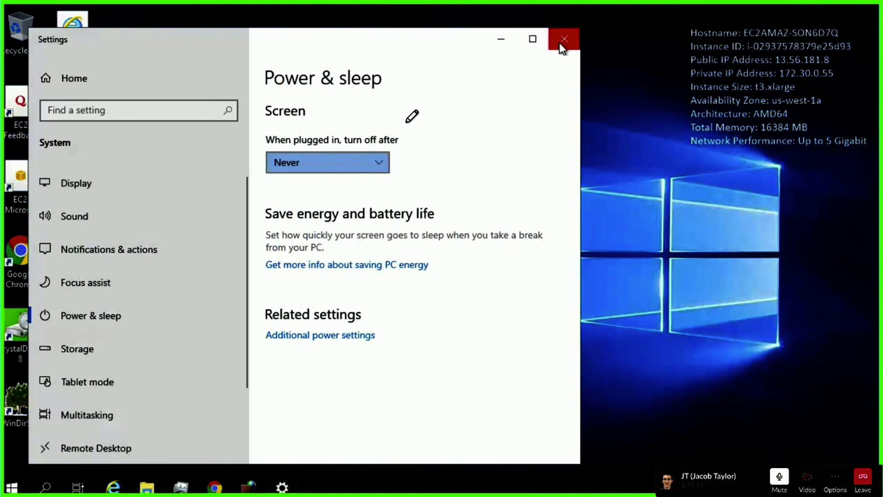
left_click(563, 40)
key("super")
type("power")
key("Down")
key("Up")
key("Up")
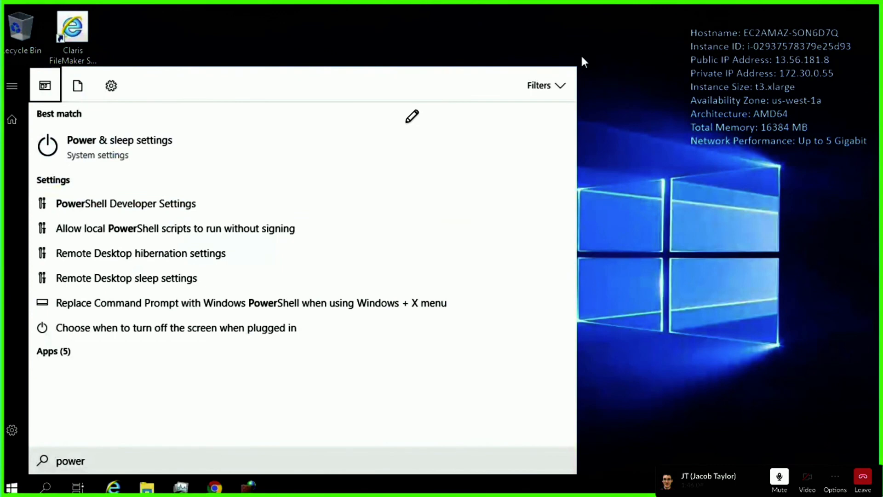
left_click(711, 214)
Search for PowerShell on the remote server and open Windows PowerShell
key("super")
type("power")
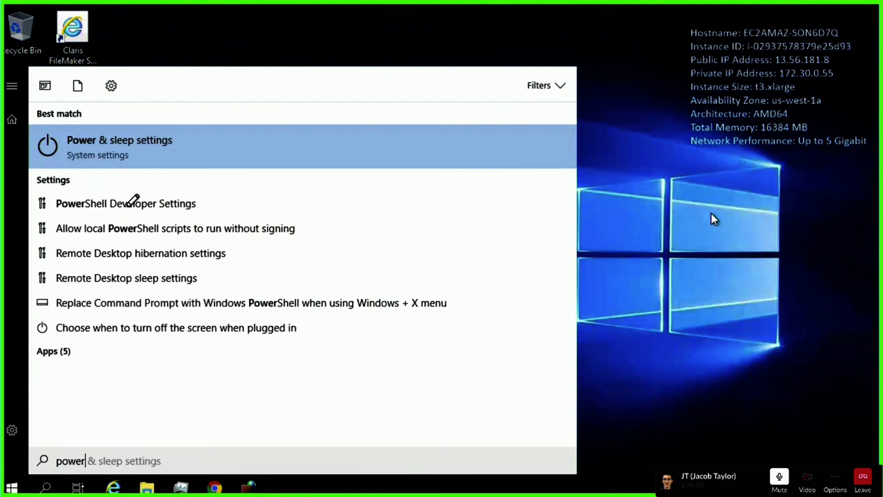
type("shell")
key("Down")
key("Return")
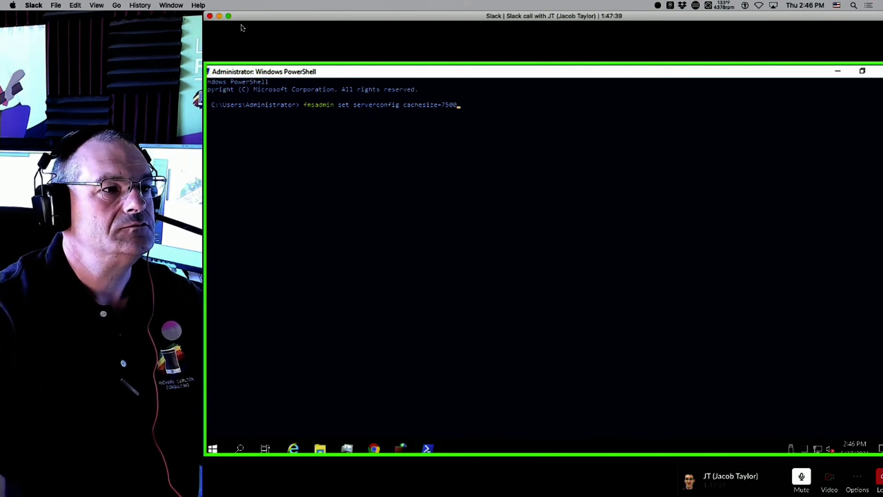
Run fmsadmin set serverconfig cachesize=7500 with the call window enlarged, authenticating as admin with the account password
left_click(229, 16)
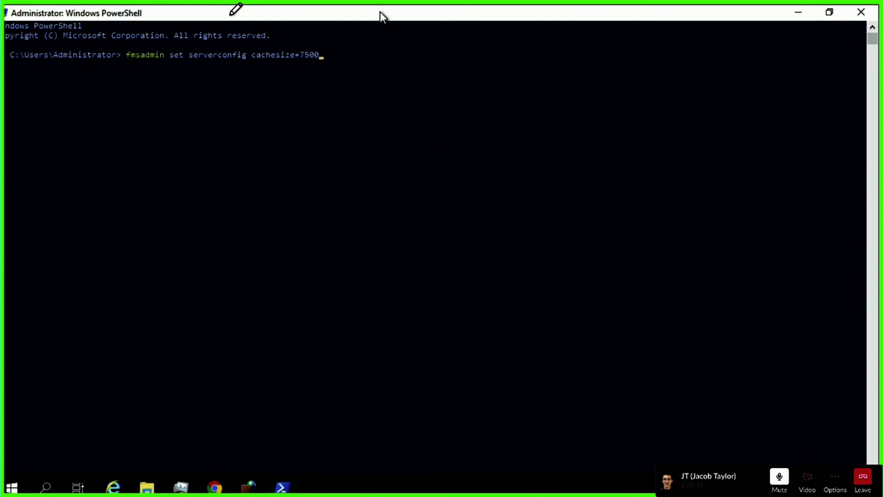
key("Return")
type("admin")
key("Return")
type("********")
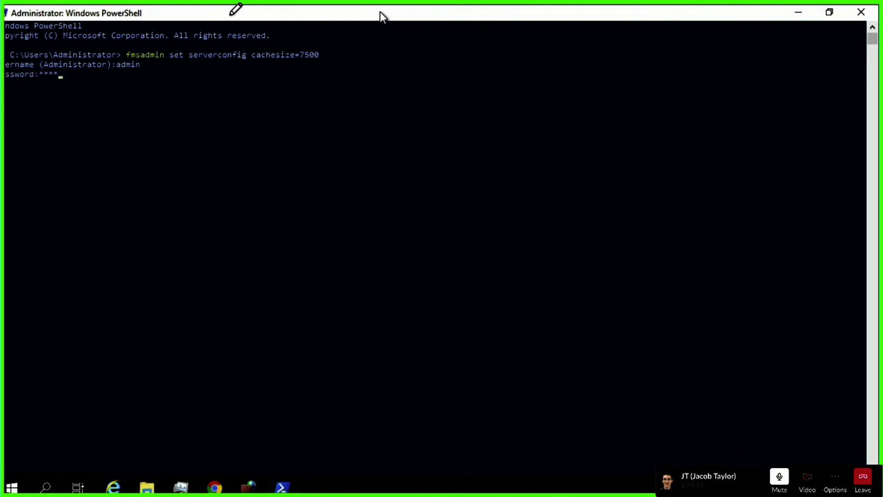
key("Return")
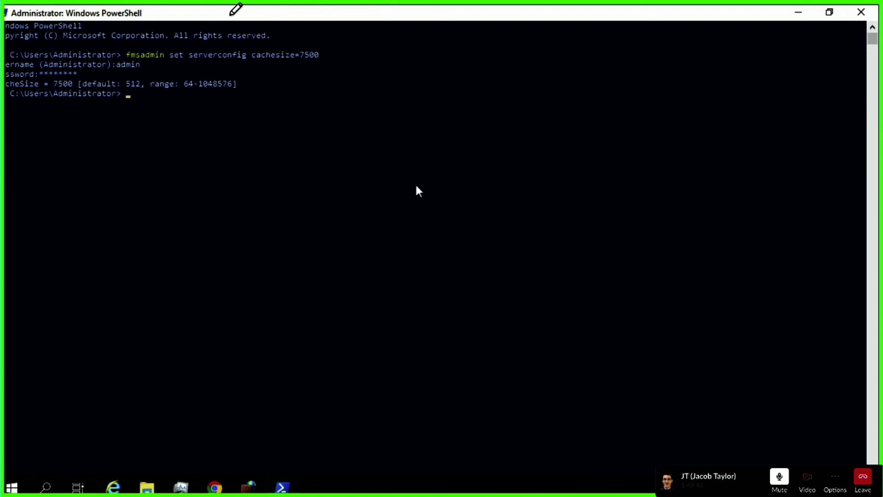
Run fmsadmin set serverconfig logsize=100, authenticating as admin with the account password
type("fmsadmin set serverconfig logsize[")
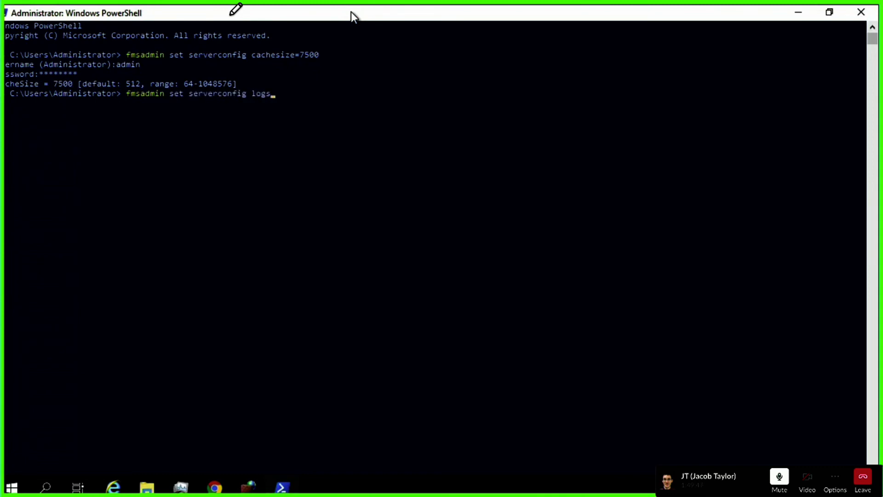
key("BackSpace")
type("=100")
key("Return")
type("admin")
key("Return")
type("********")
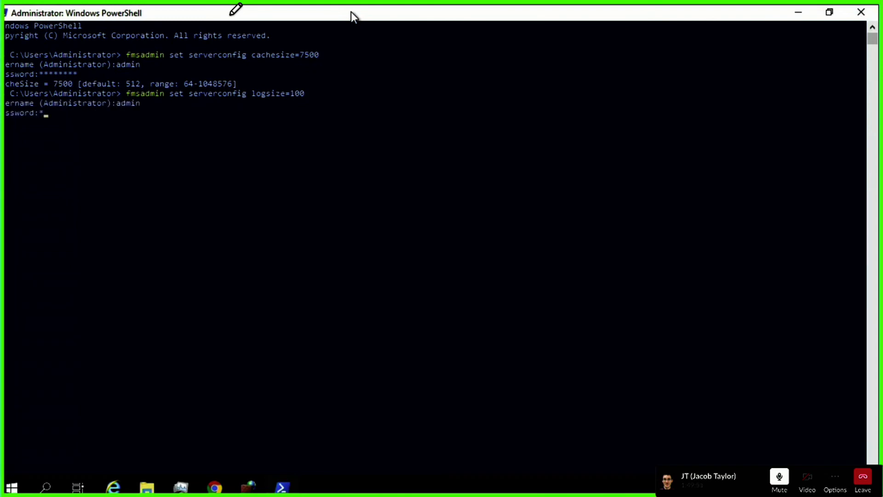
key("Return")
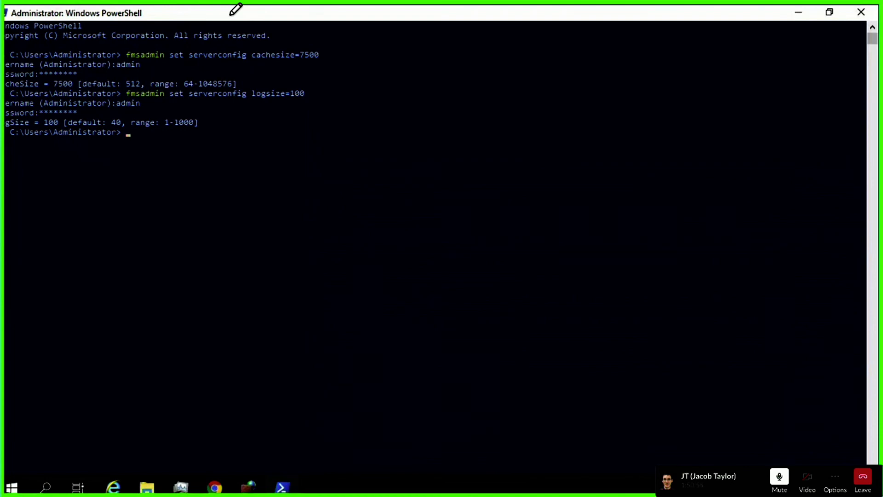
Leave the full-size call view, open the Broadcast Files folder on the Mac desktop, and show the Twitch closing credits movie full screen in QuickTime Player
mouse_move(247, 3)
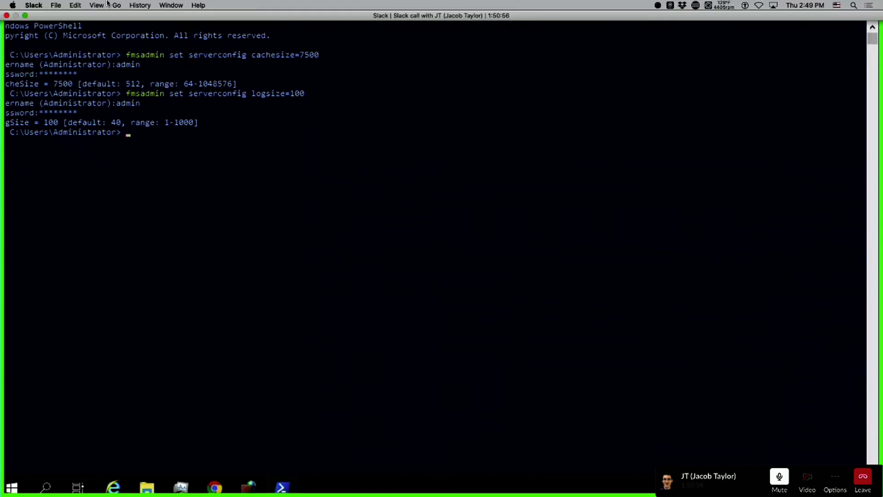
left_click(25, 15)
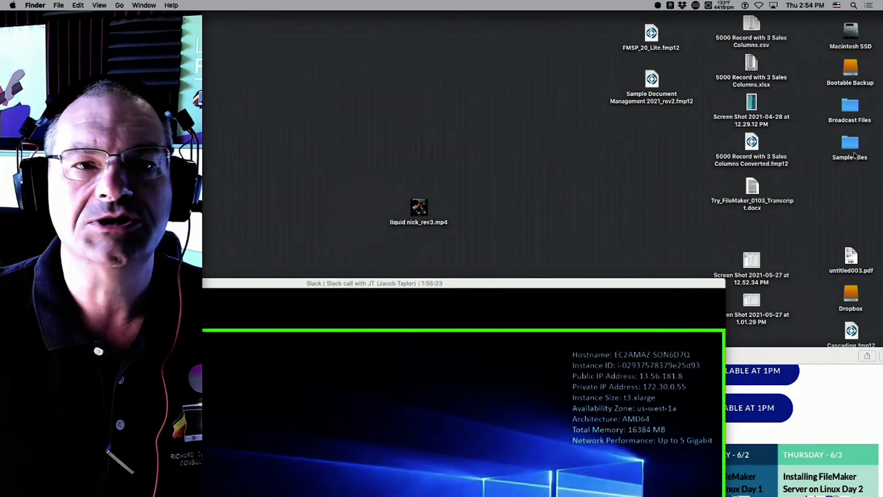
double_click(851, 109)
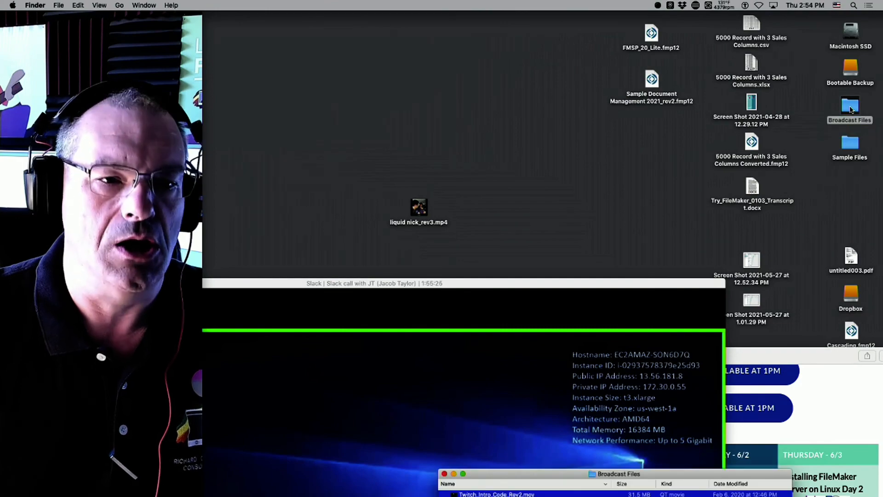
left_click_drag(729, 477, 774, 175)
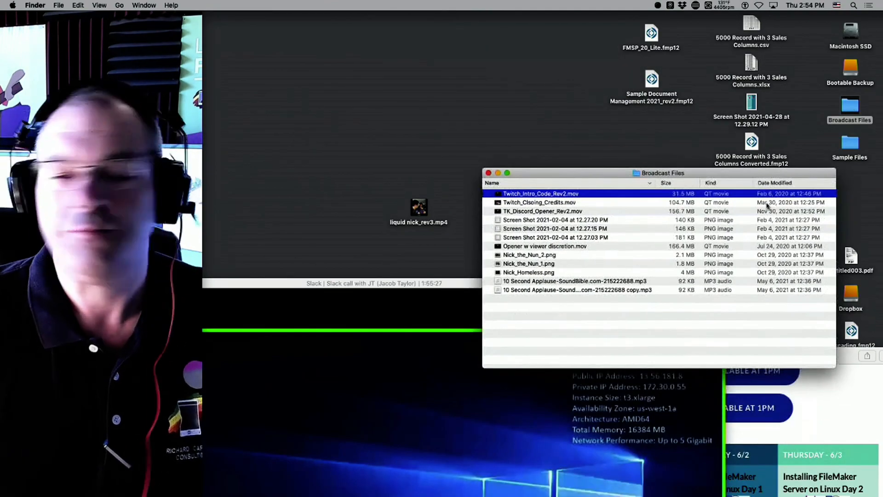
double_click(561, 205)
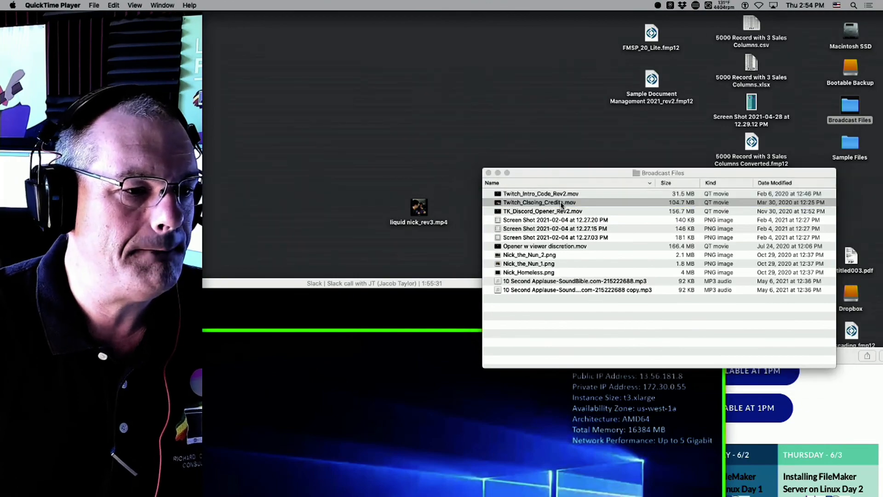
key("super+ctrl+f")
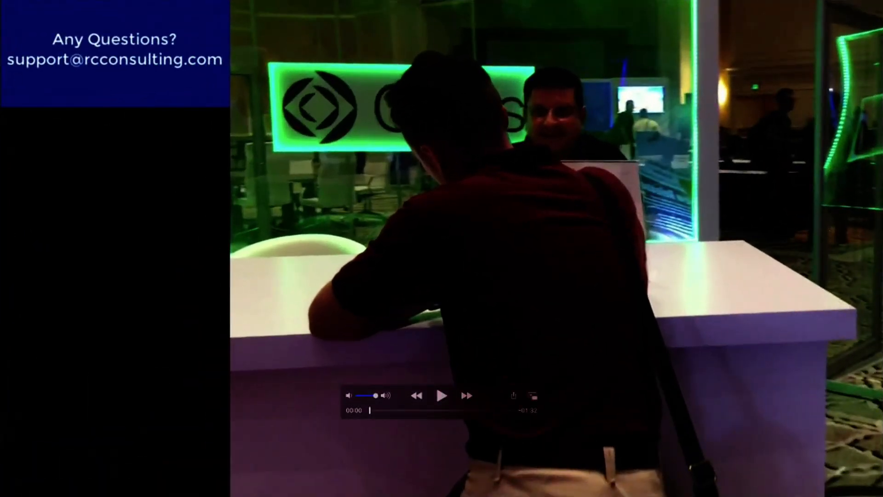